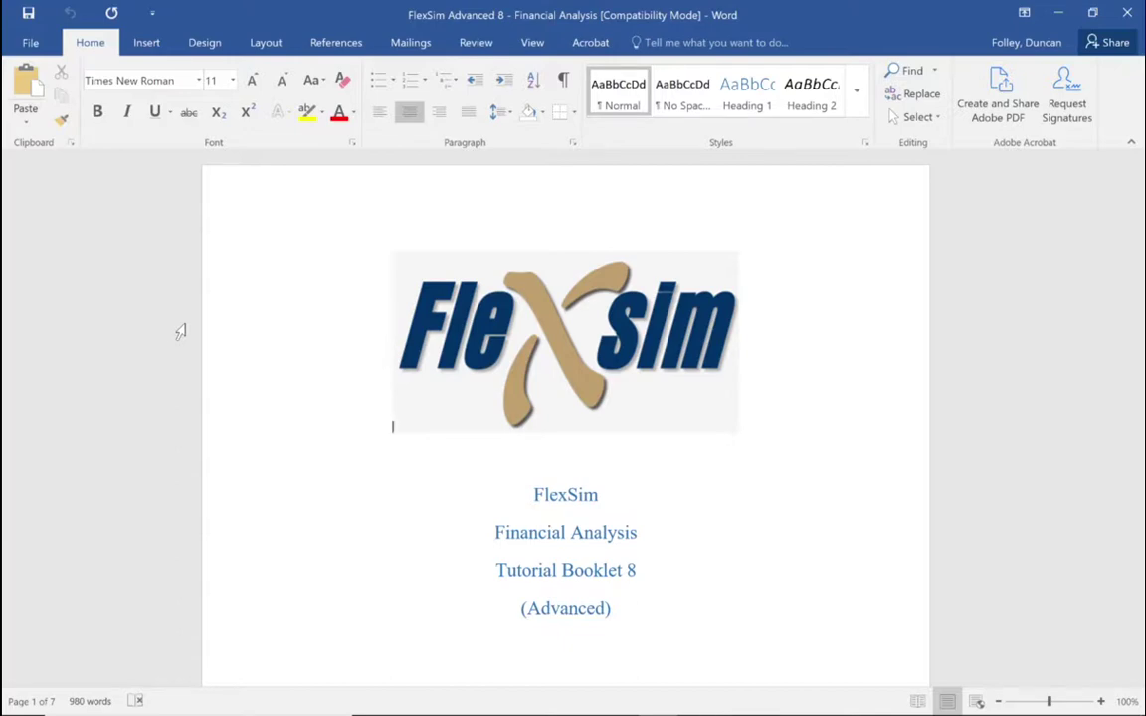
Read the Financial Analysis tutorial booklet from its cover through the introduction and scenario to steps 2 and 3
{"action": "scroll", "coordinate": [180, 331], "scroll_direction": "down", "scroll_amount": 5}
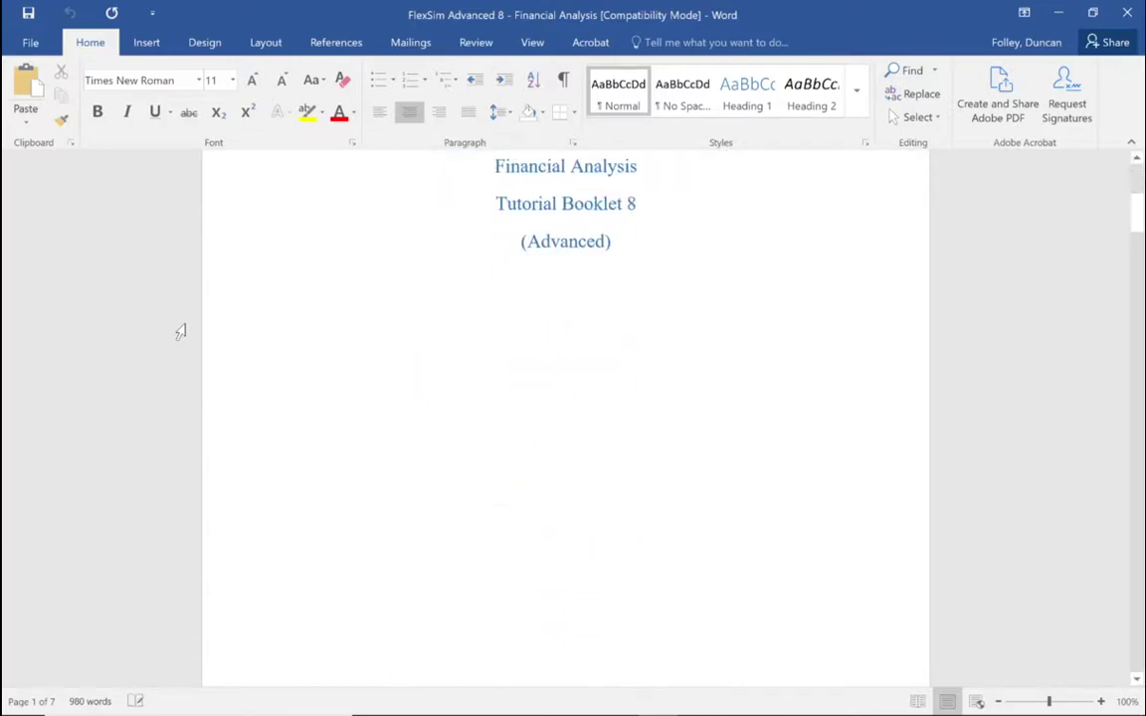
{"action": "scroll", "coordinate": [180, 331], "scroll_direction": "down", "scroll_amount": 10}
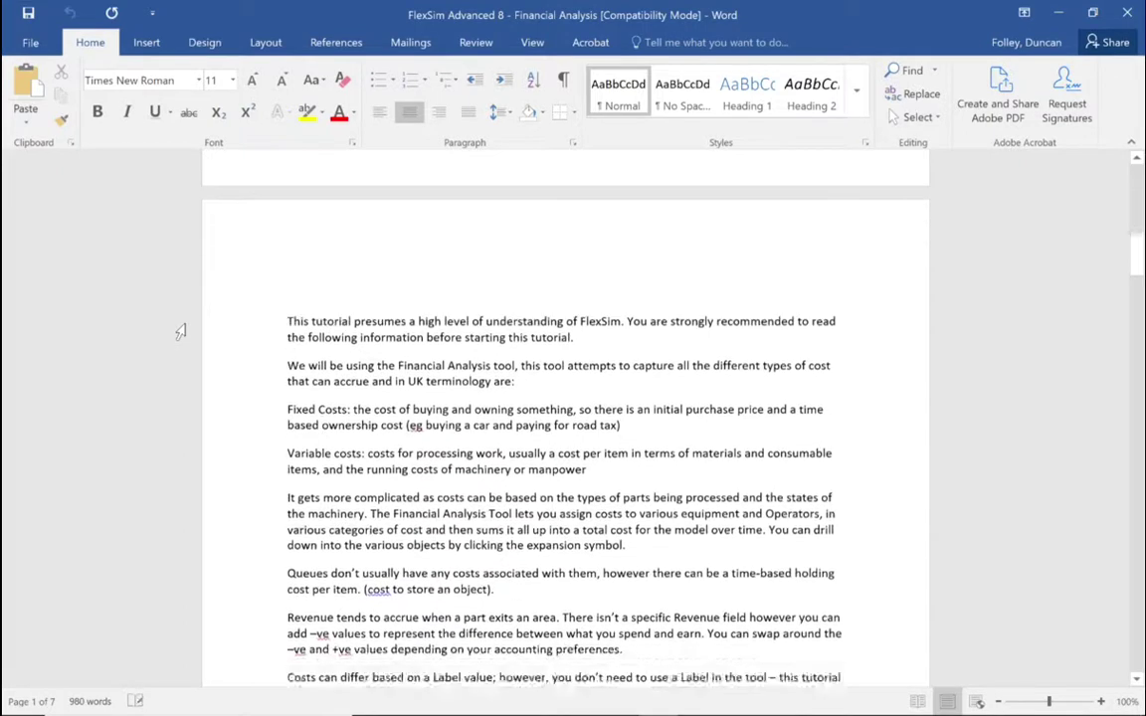
{"action": "scroll", "coordinate": [180, 332], "scroll_direction": "down", "scroll_amount": 2}
{"action": "scroll", "coordinate": [180, 332], "scroll_direction": "down", "scroll_amount": 1}
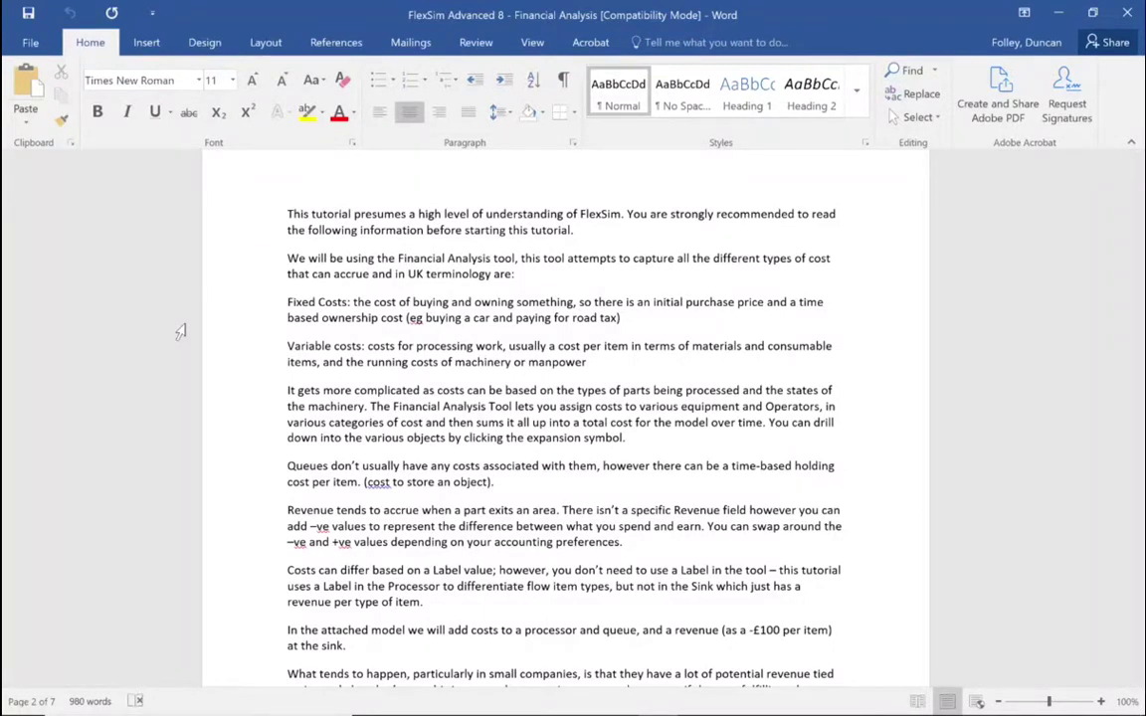
{"action": "scroll", "coordinate": [180, 331], "scroll_direction": "down", "scroll_amount": 3}
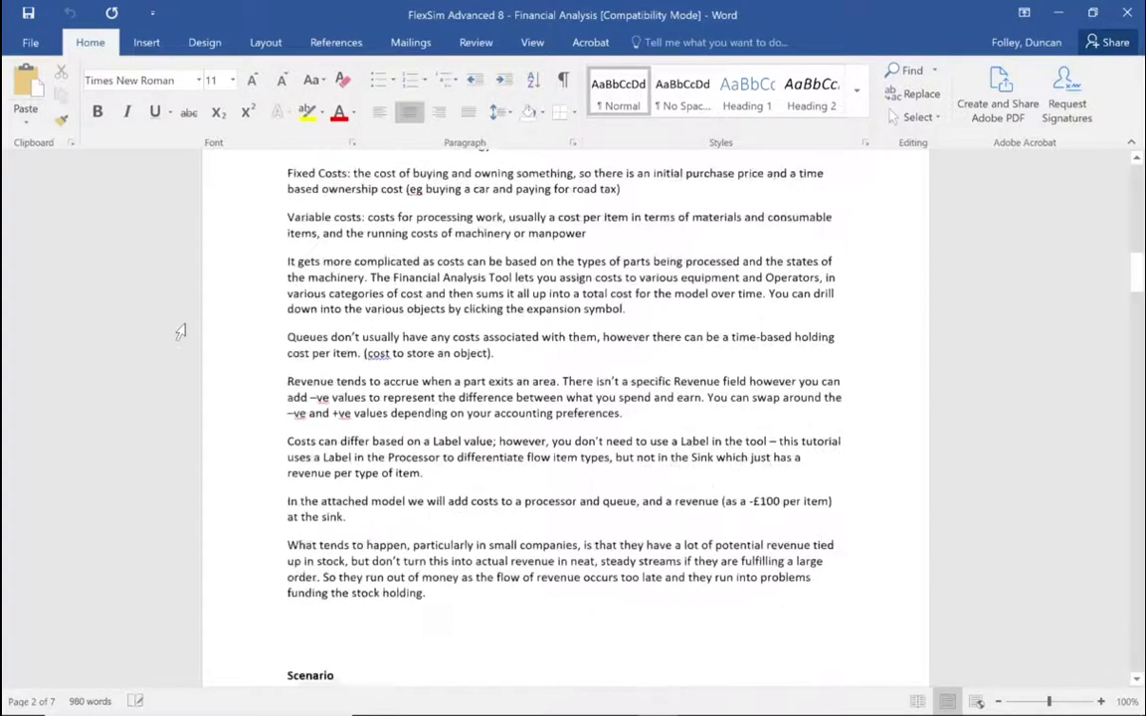
{"action": "scroll", "coordinate": [180, 331], "scroll_direction": "down", "scroll_amount": 3}
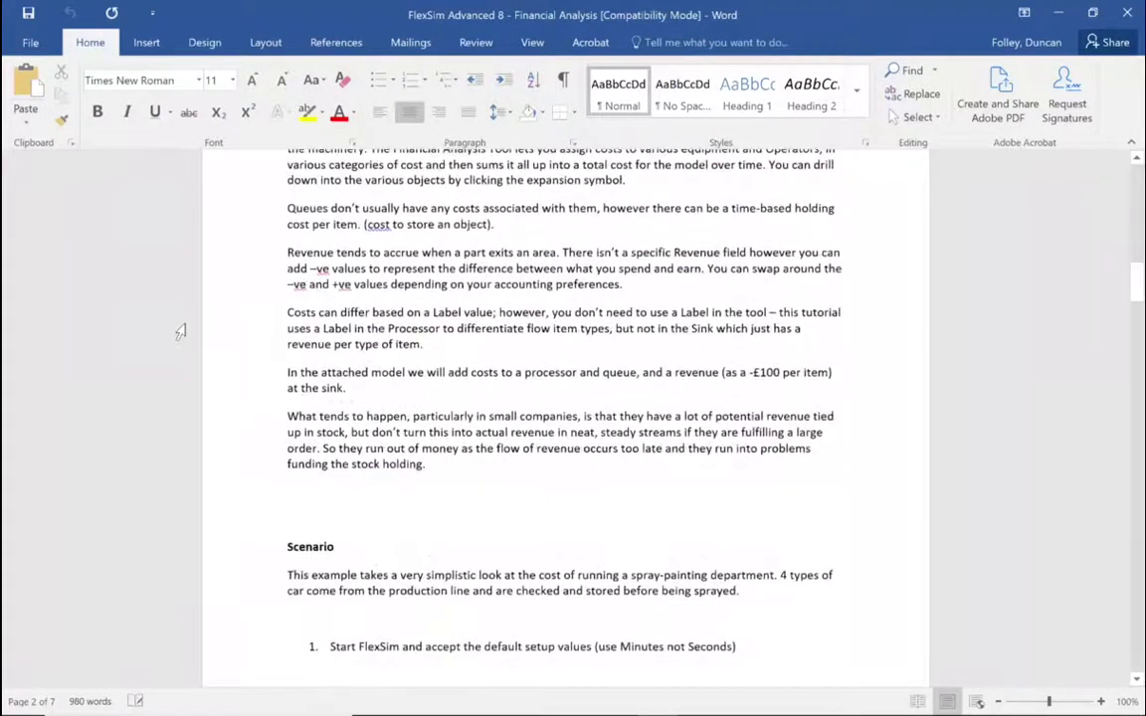
{"action": "scroll", "coordinate": [180, 332], "scroll_direction": "down", "scroll_amount": 6}
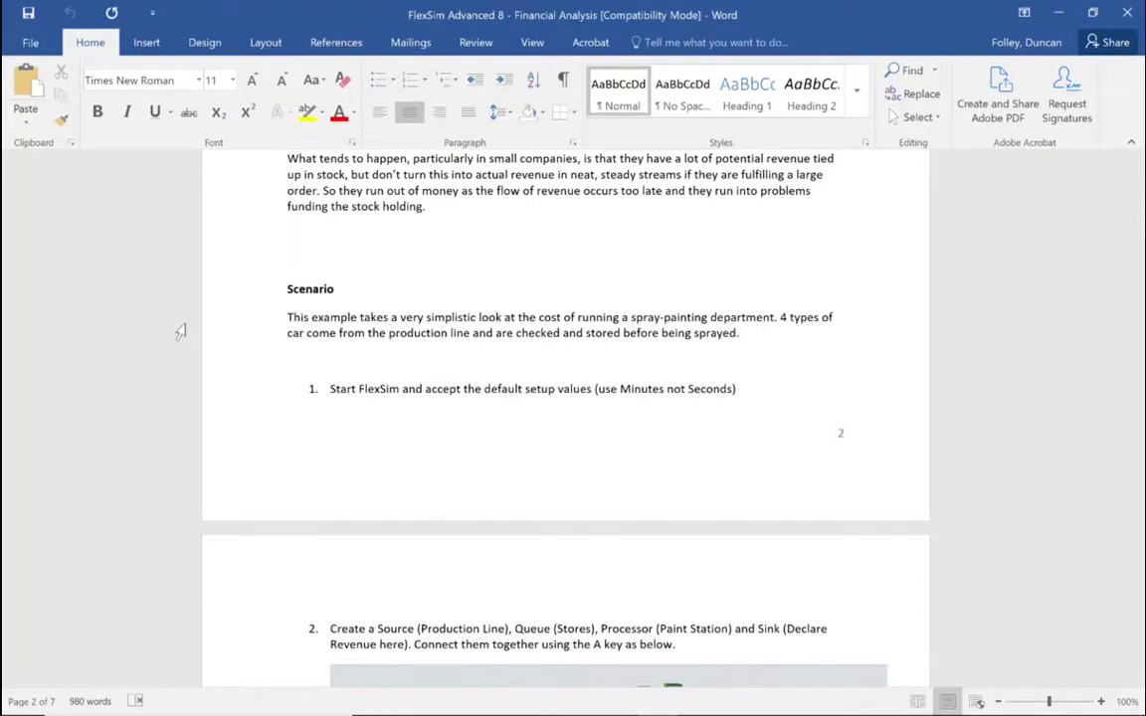
{"action": "scroll", "coordinate": [180, 333], "scroll_direction": "down", "scroll_amount": 5}
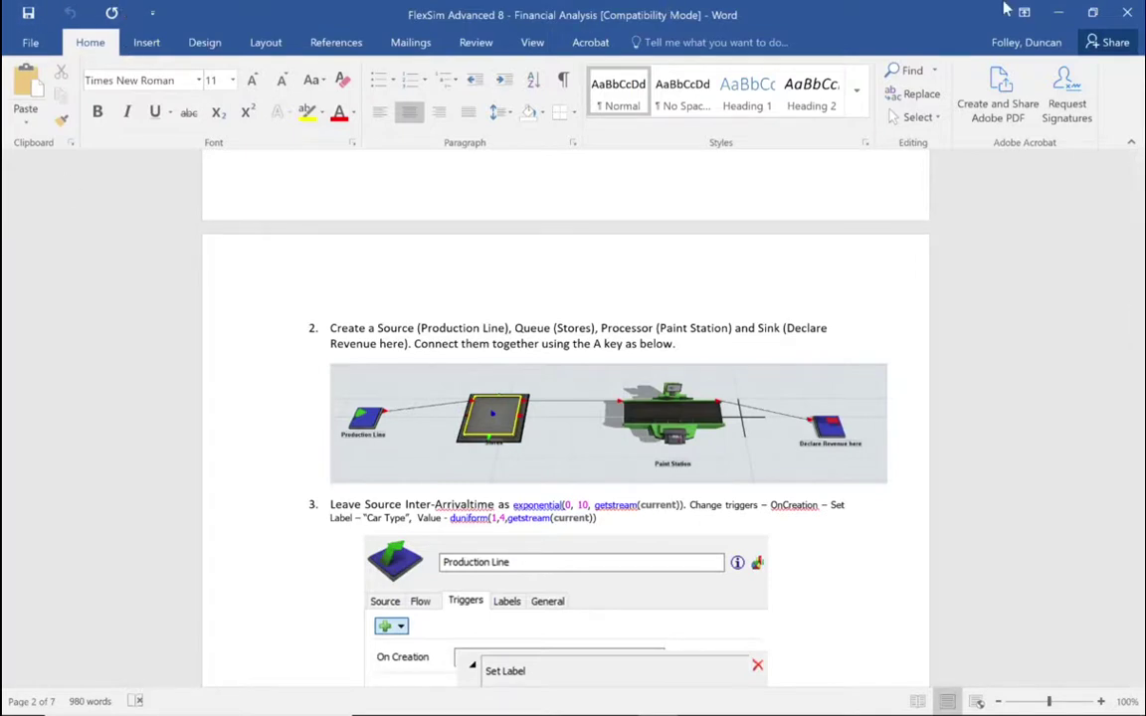
Switch to FlexSim and create a new model without saving the one that is open
{"action": "key", "text": "super+Tab"}
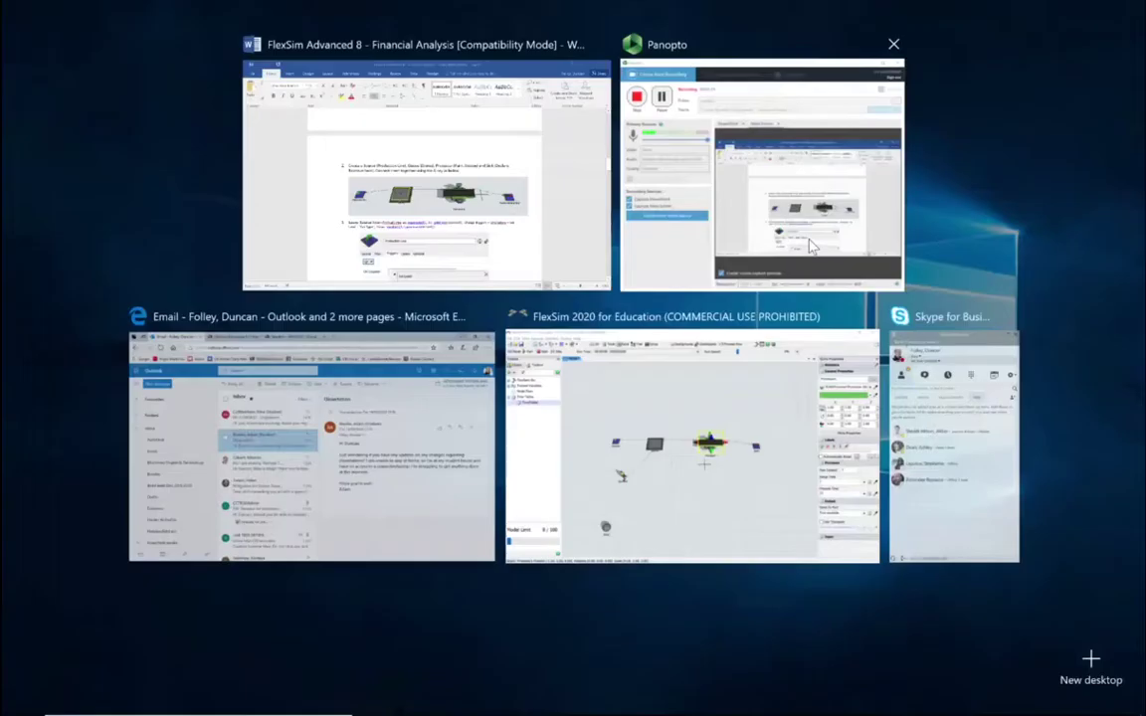
{"action": "left_click", "coordinate": [682, 396]}
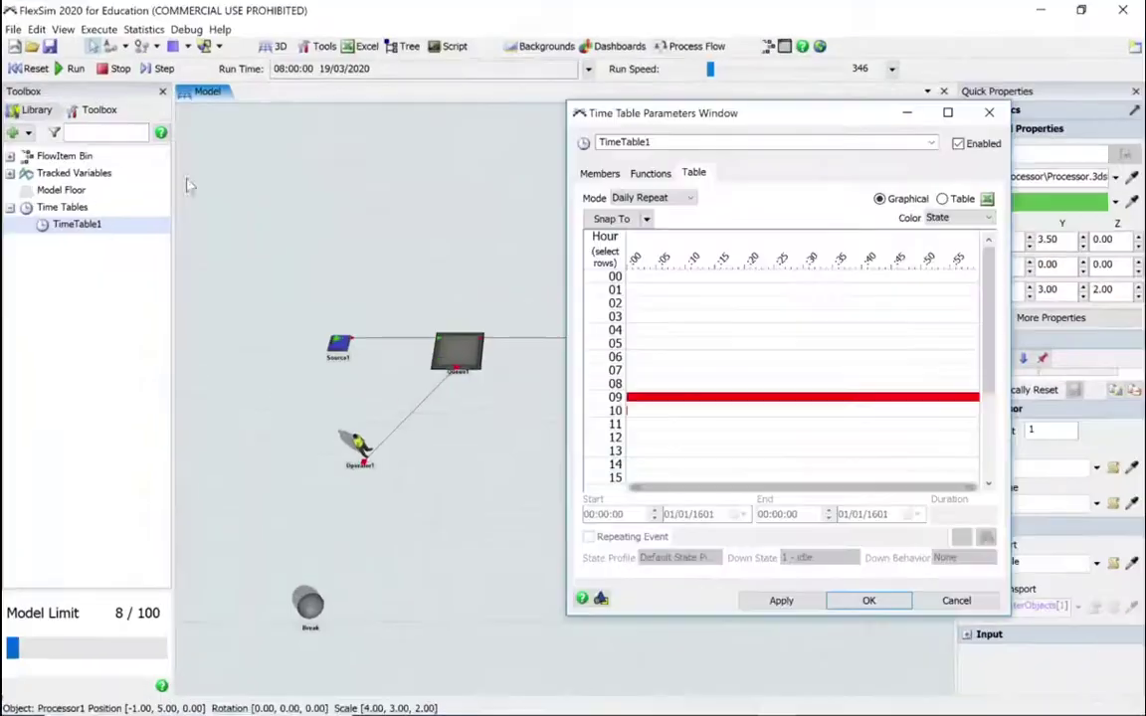
{"action": "left_click", "coordinate": [16, 46]}
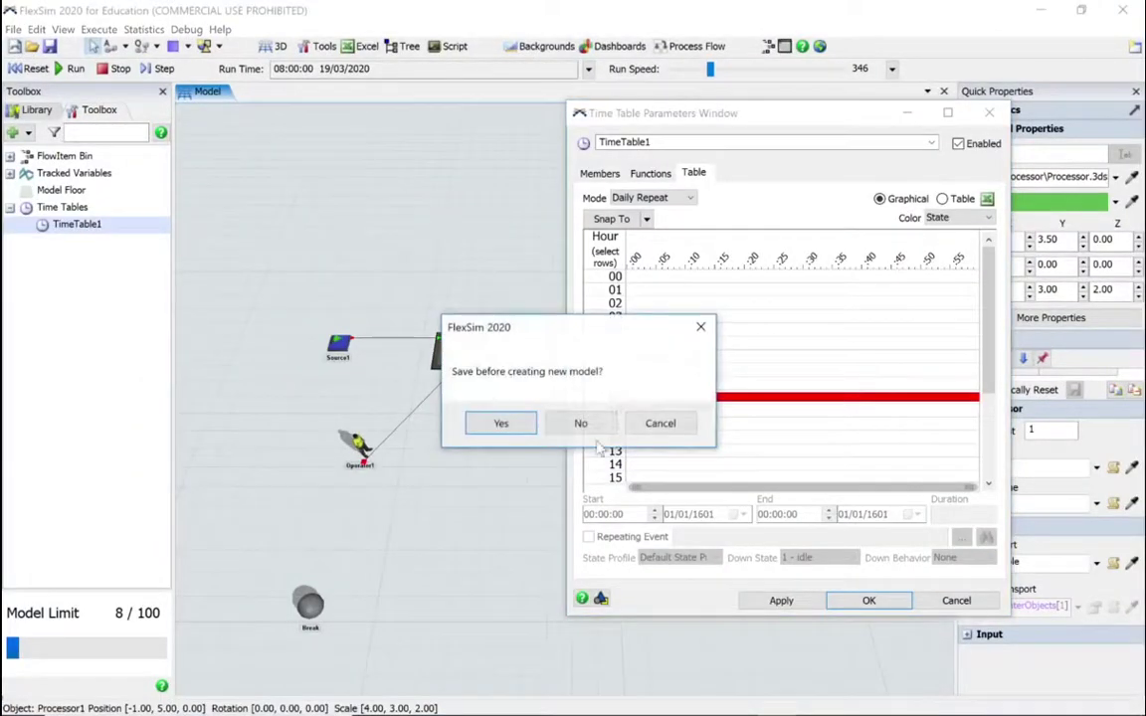
{"action": "left_click", "coordinate": [581, 423]}
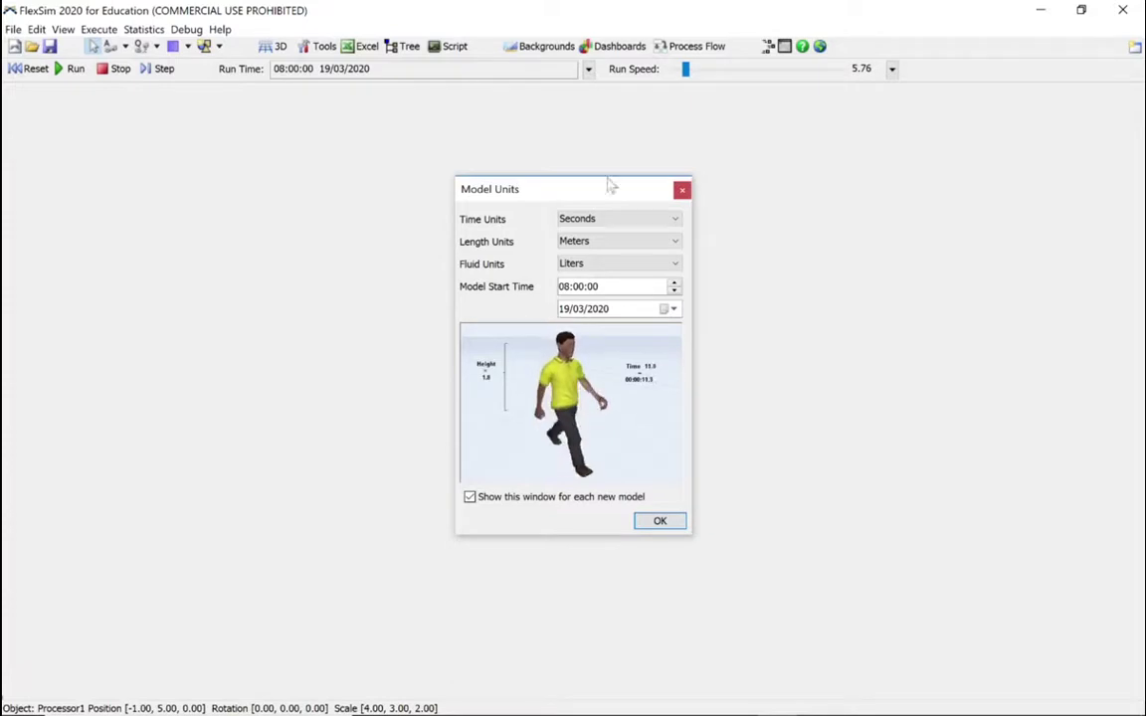
Set the new model's time units to Minutes and accept the remaining default units
{"action": "left_click", "coordinate": [606, 219]}
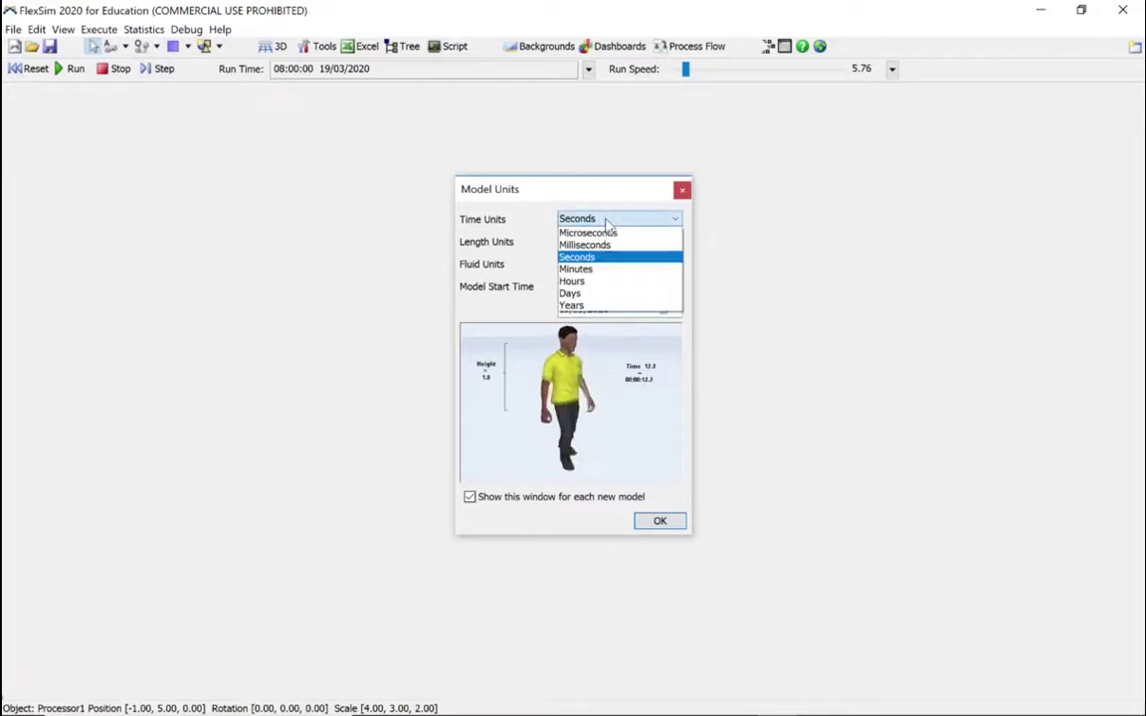
{"action": "left_click", "coordinate": [587, 268]}
{"action": "left_click", "coordinate": [661, 520]}
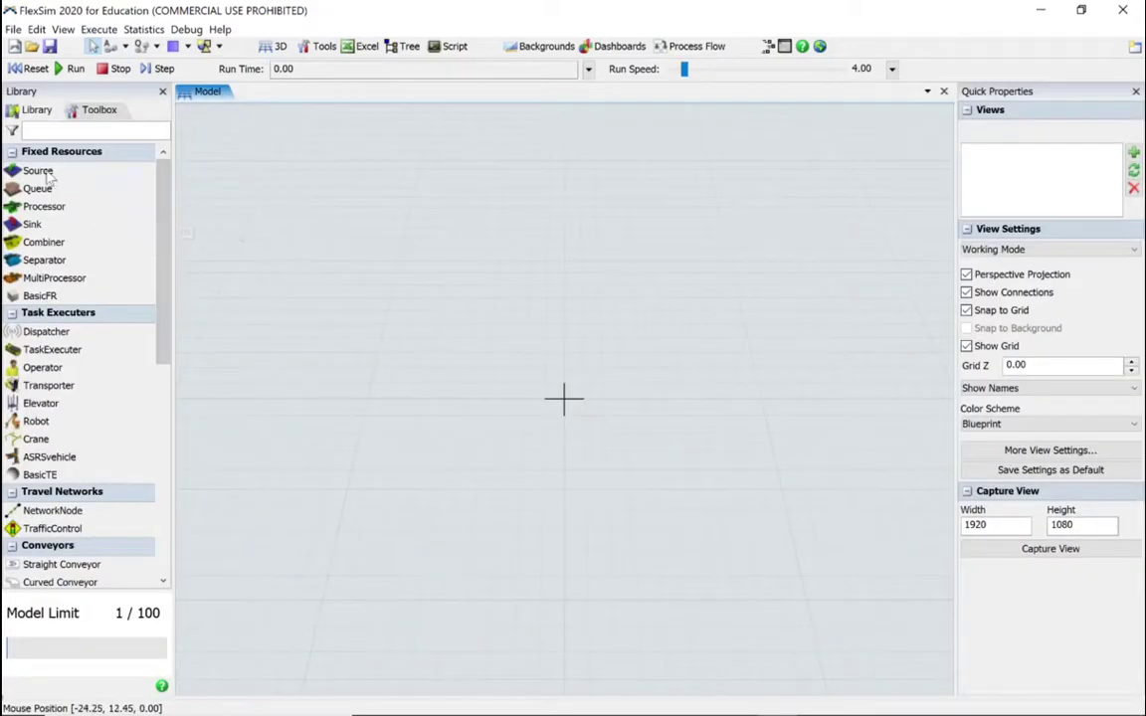
Place a Source, a Queue, a Processor and a Sink in a row across the model floor
{"action": "left_click_drag", "start_coordinate": [47, 176], "coordinate": [310, 362]}
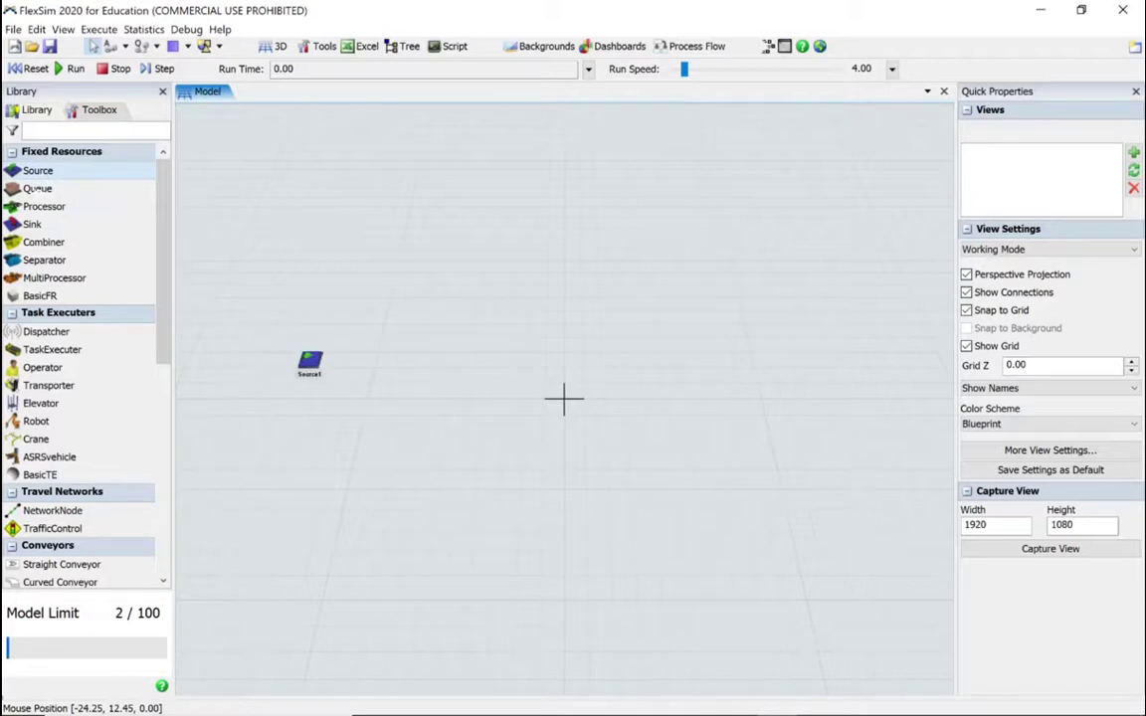
{"action": "left_click_drag", "start_coordinate": [37, 188], "coordinate": [380, 359]}
{"action": "left_click_drag", "start_coordinate": [44, 206], "coordinate": [475, 367]}
{"action": "left_click_drag", "start_coordinate": [50, 225], "coordinate": [605, 375]}
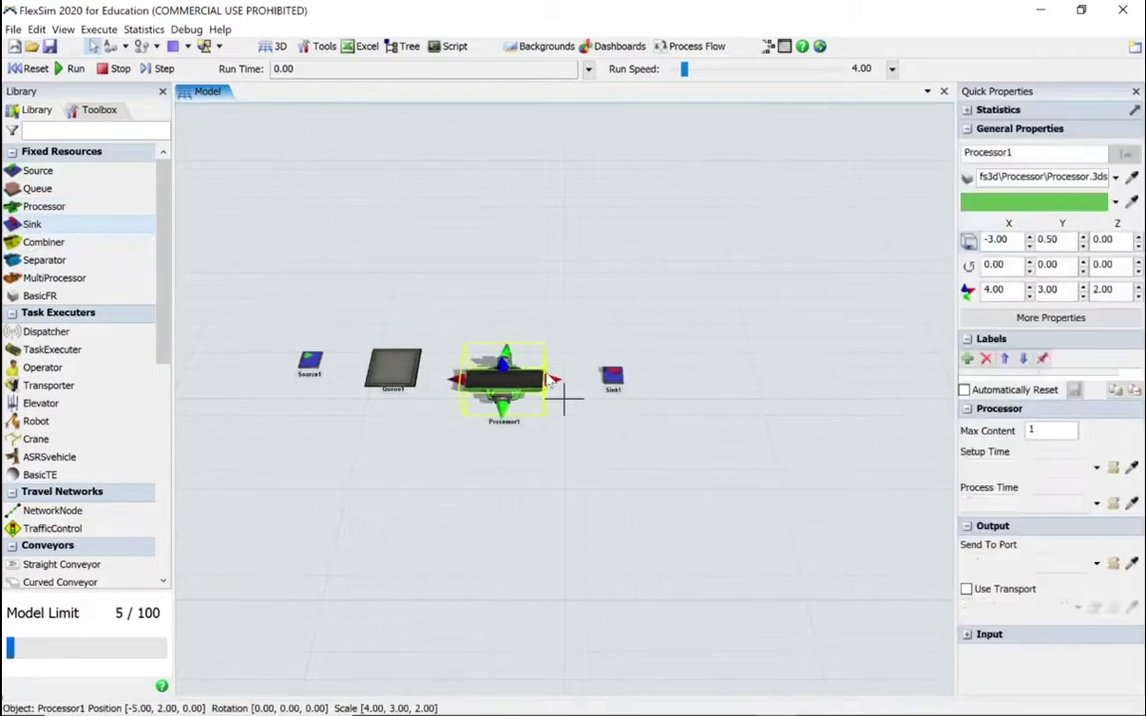
Move the Processor, Queue and Source towards the Sink so the four objects stand close together in line
{"action": "left_click_drag", "start_coordinate": [503, 376], "coordinate": [534, 379]}
{"action": "left_click_drag", "start_coordinate": [393, 370], "coordinate": [463, 377]}
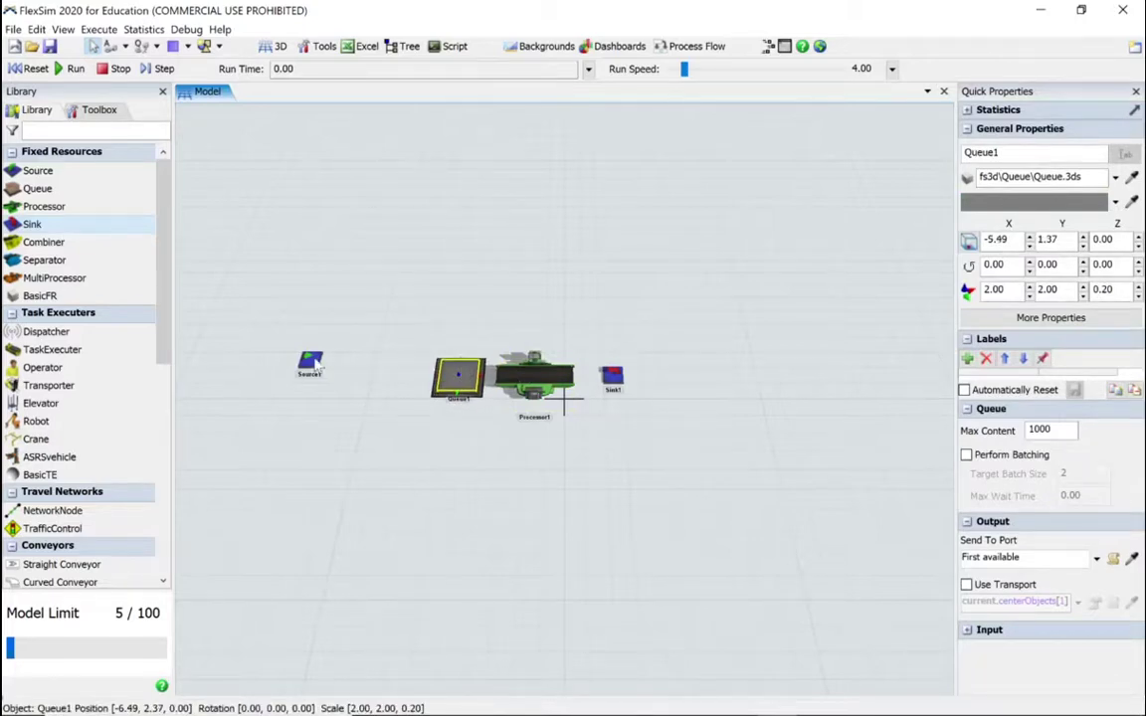
{"action": "left_click_drag", "start_coordinate": [311, 364], "coordinate": [413, 378]}
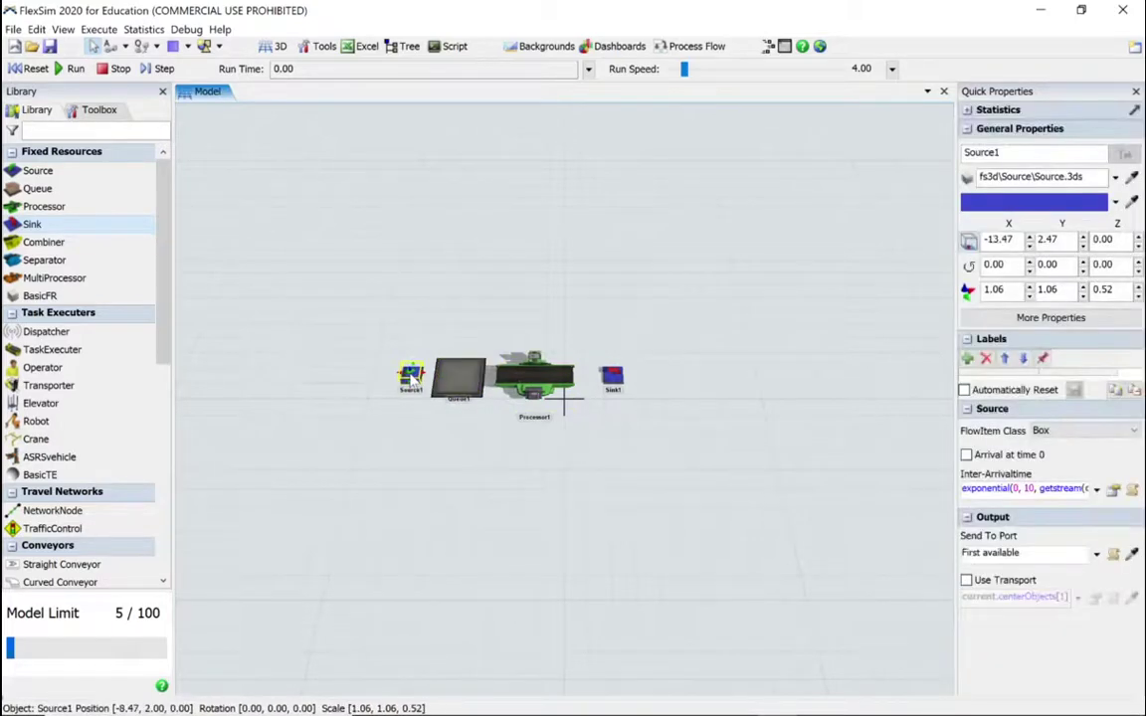
Connect the Source to the Queue, the Queue to the Processor, and the Processor to the Sink
{"action": "left_click_drag", "start_coordinate": [538, 487], "coordinate": [537, 545]}
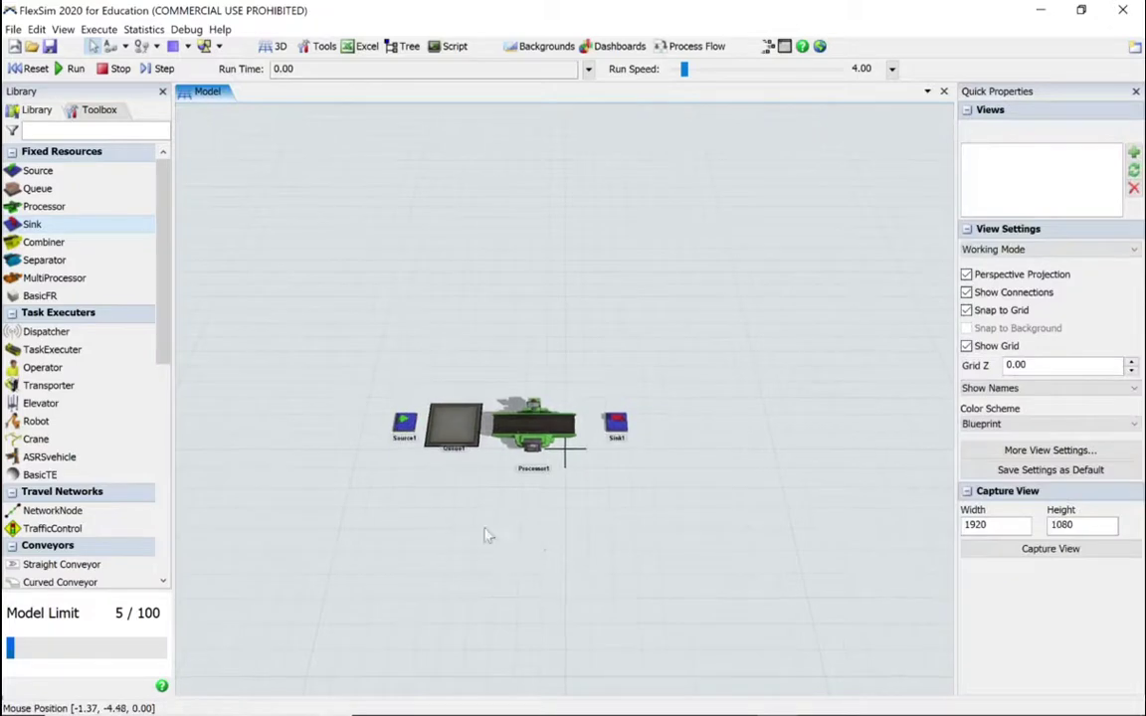
{"action": "scroll", "coordinate": [484, 535], "scroll_direction": "up", "scroll_amount": 5}
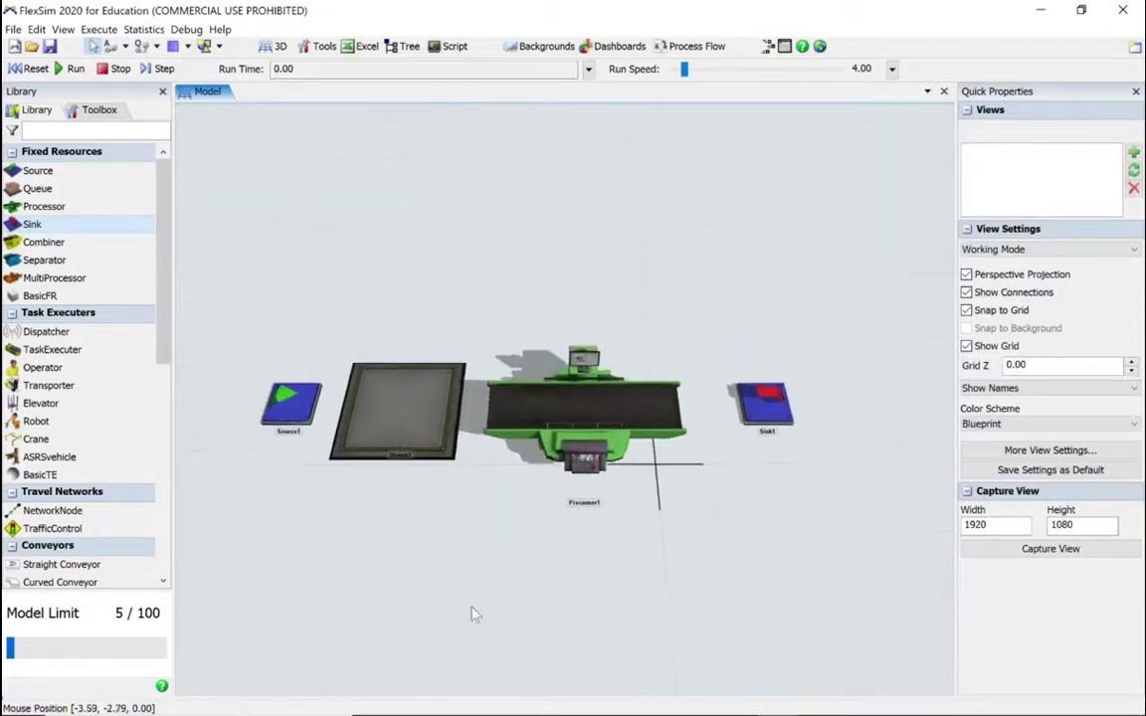
{"action": "left_click", "coordinate": [303, 416]}
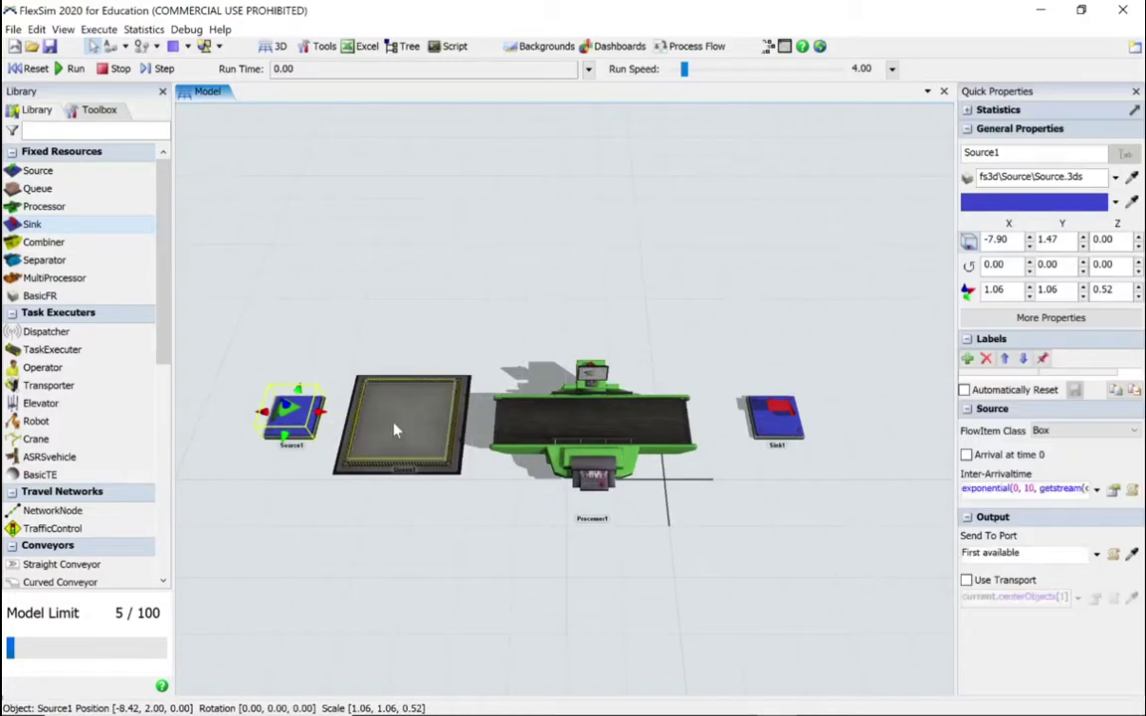
{"action": "mouse_move", "coordinate": [299, 410]}
{"action": "left_mouse_down"}
{"action": "mouse_move", "coordinate": [560, 430]}
{"action": "mouse_move", "coordinate": [771, 418]}
{"action": "left_mouse_up"}
{"action": "left_click", "coordinate": [557, 423]}
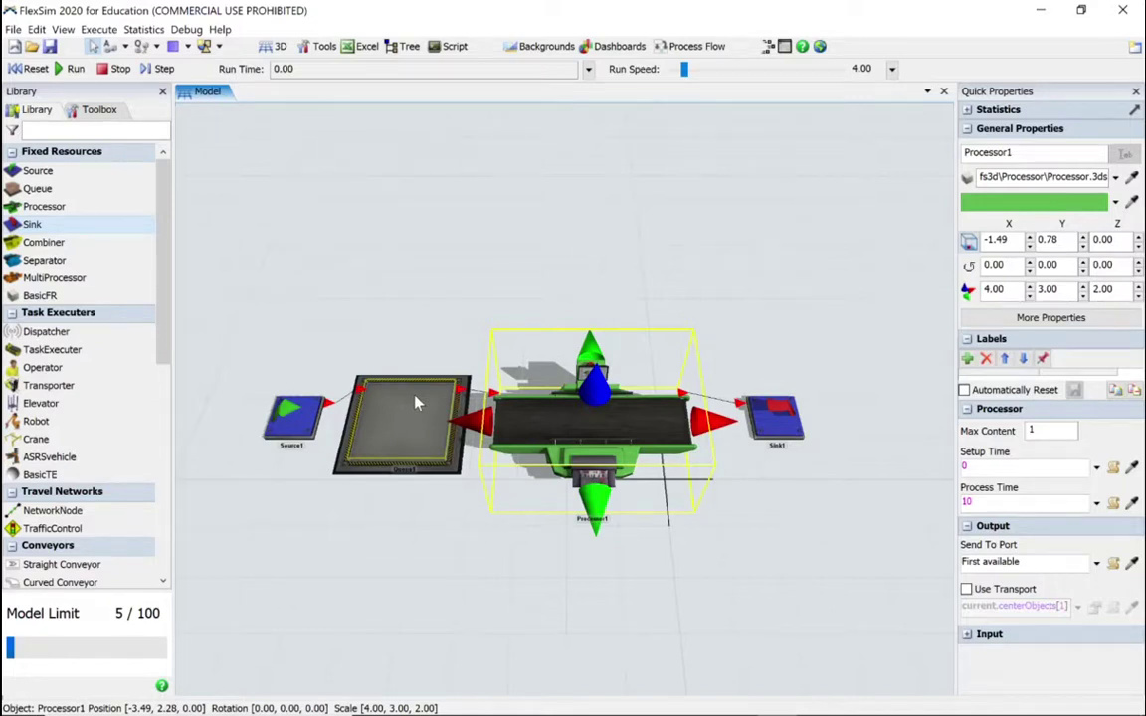
Add an On Creation trigger to the Source with a Set Label data action
{"action": "left_click", "coordinate": [282, 420]}
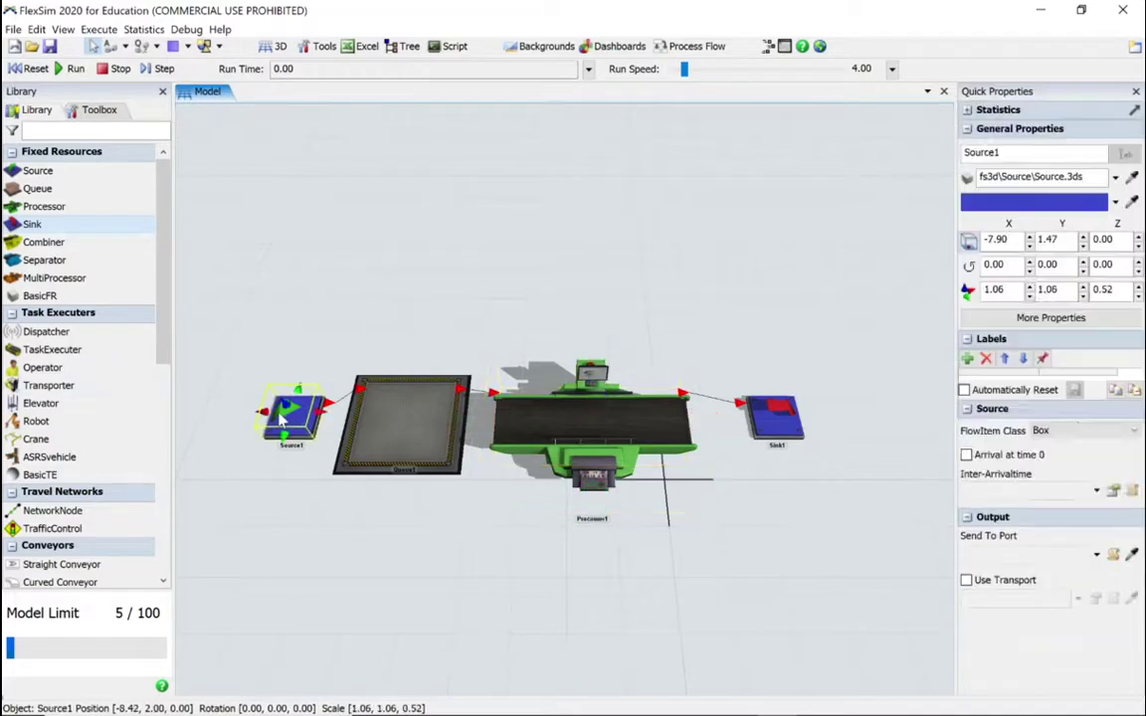
{"action": "double_click", "coordinate": [283, 420]}
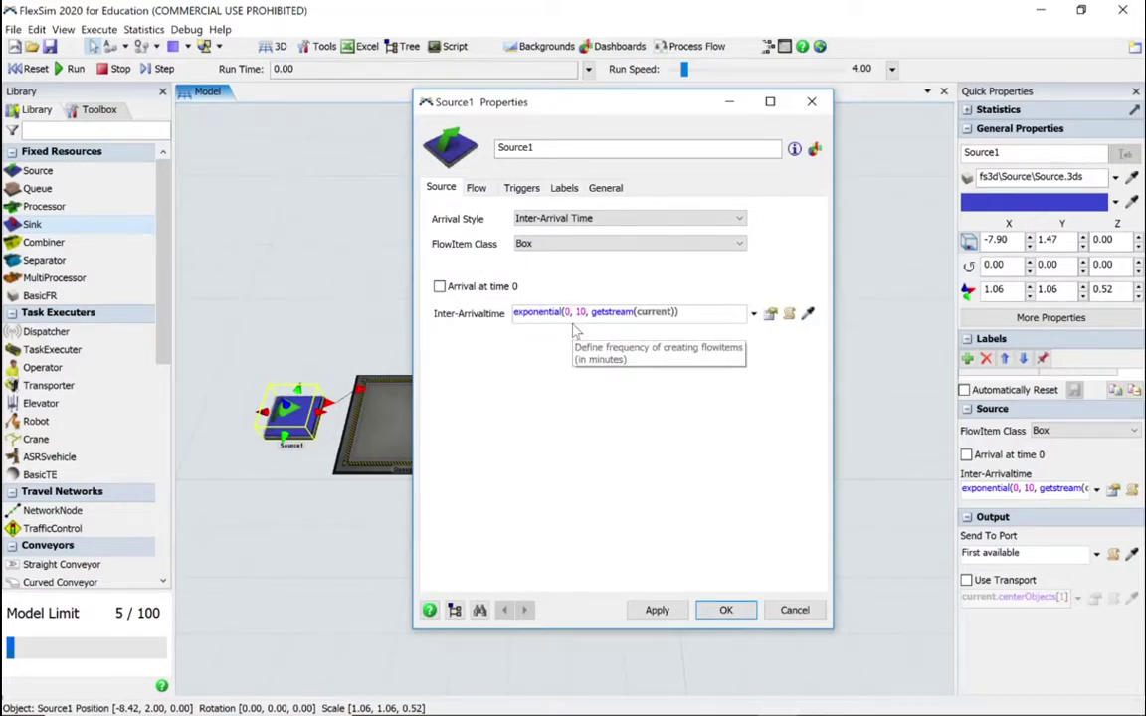
{"action": "left_click", "coordinate": [523, 189]}
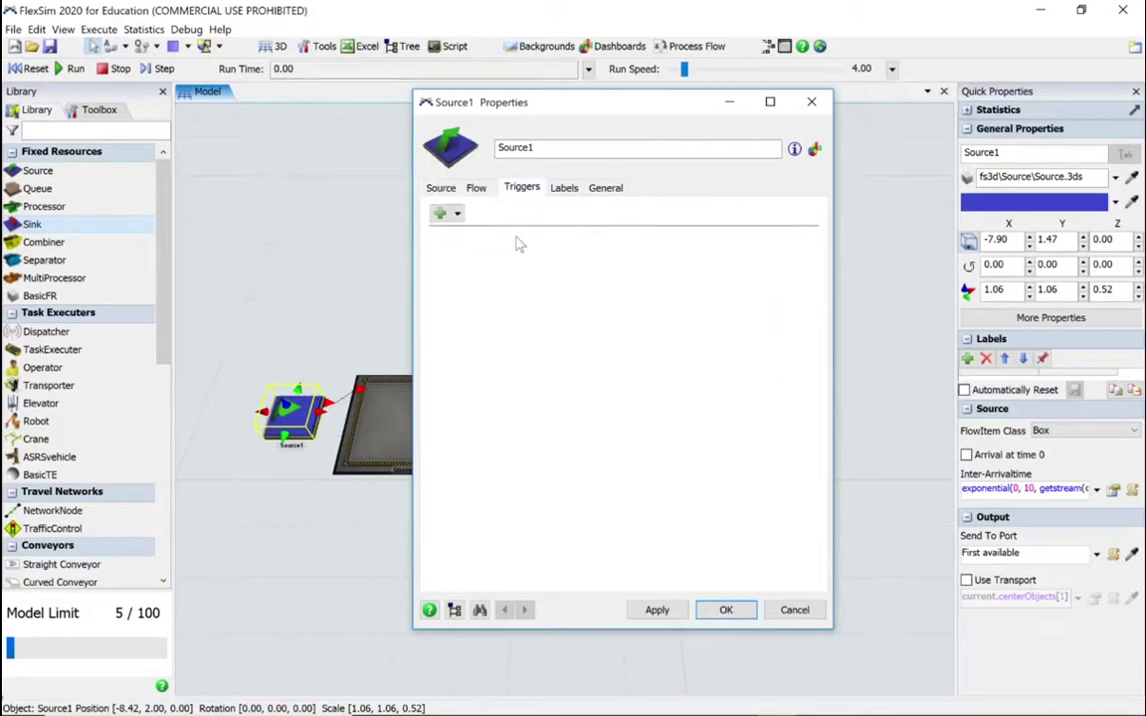
{"action": "left_click", "coordinate": [439, 213]}
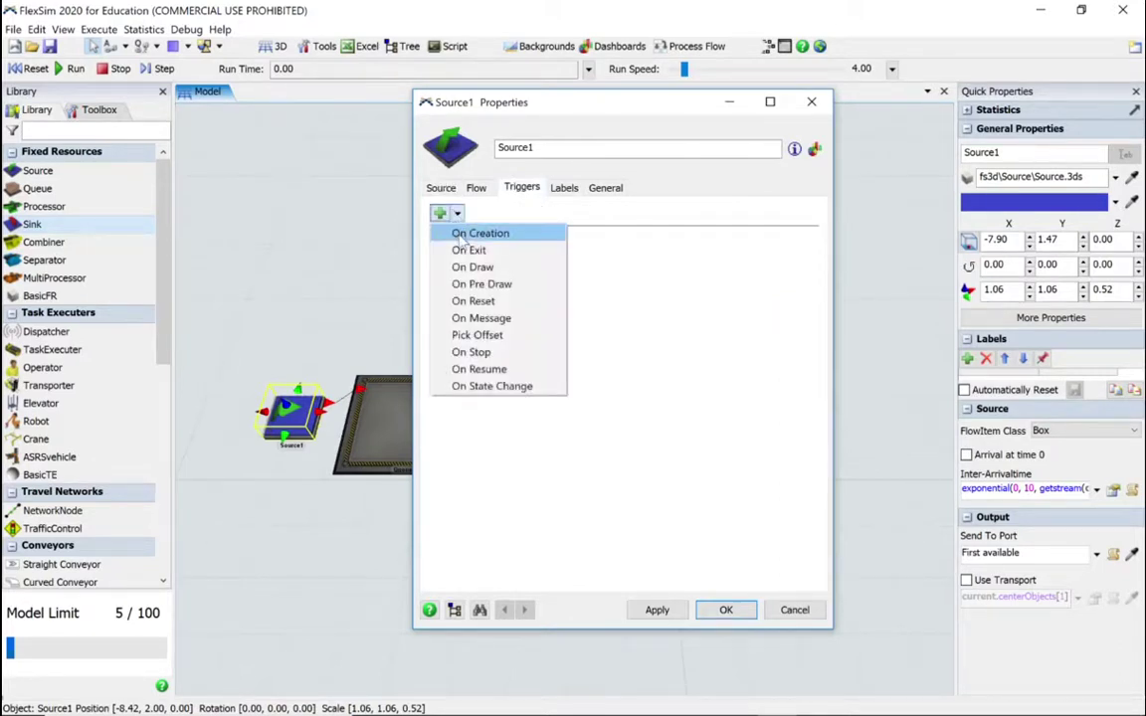
{"action": "left_click", "coordinate": [464, 234]}
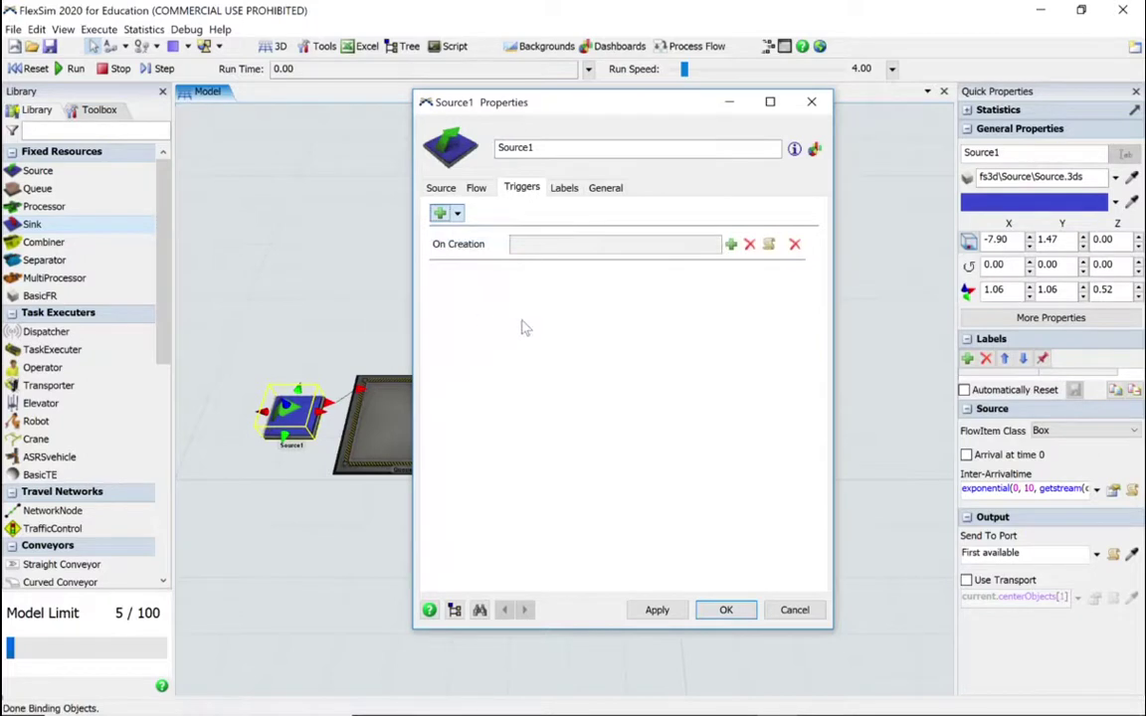
{"action": "left_click", "coordinate": [731, 245]}
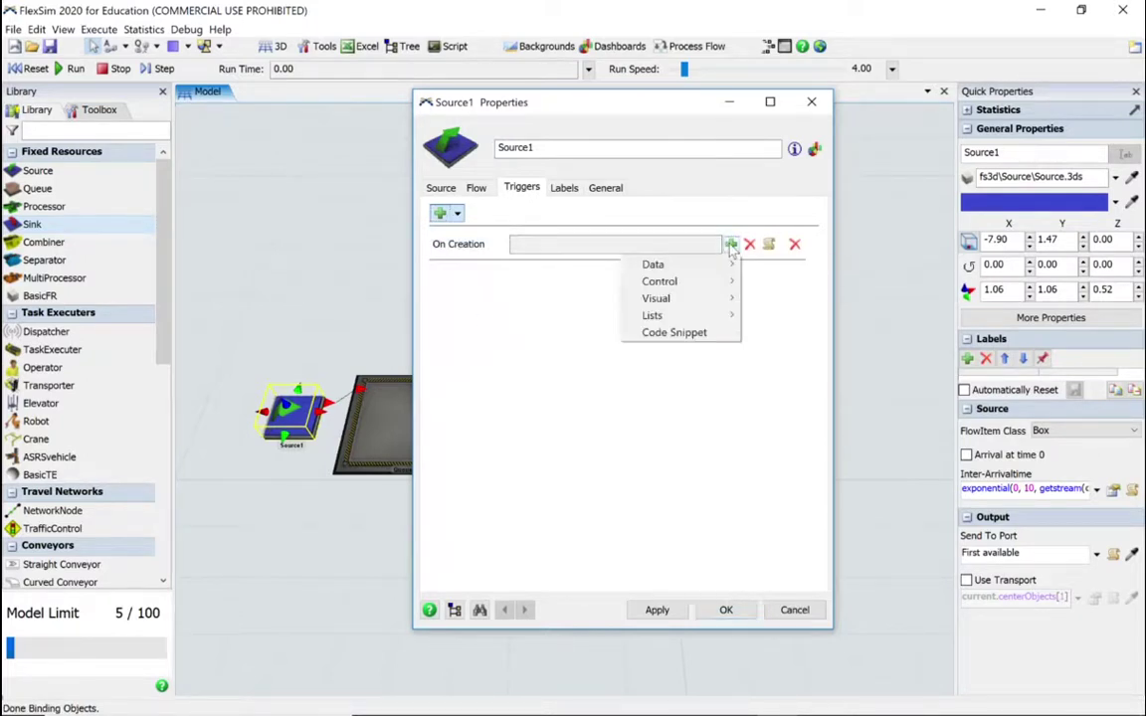
{"action": "mouse_move", "coordinate": [714, 274]}
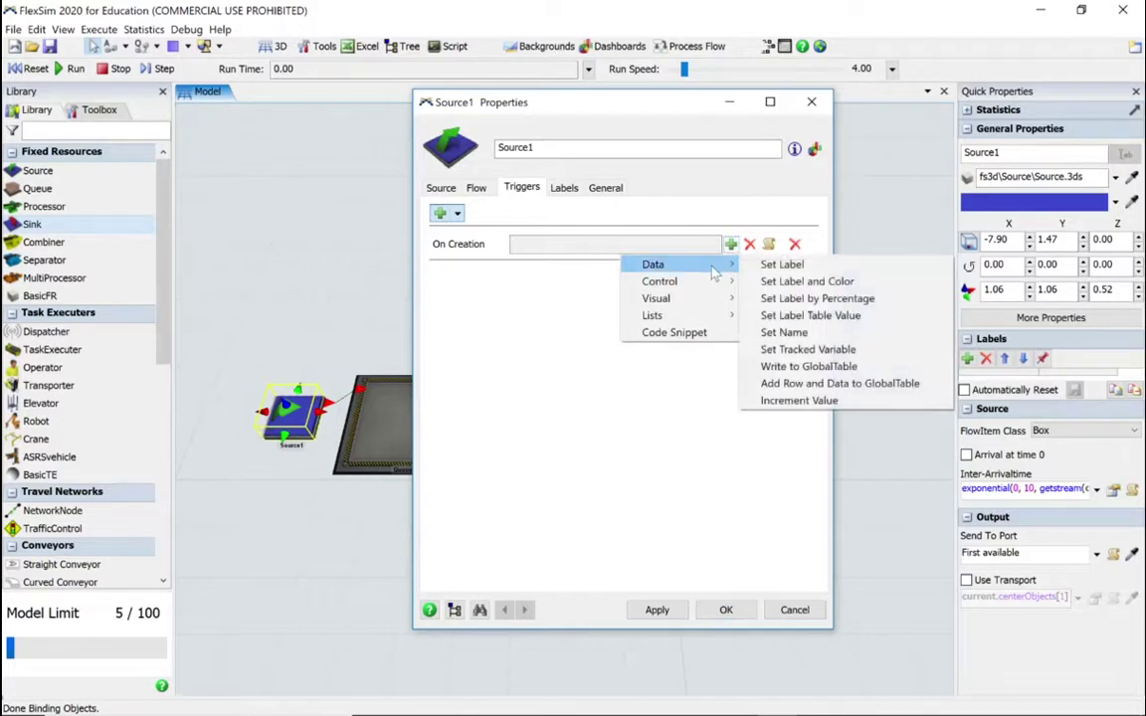
{"action": "left_click", "coordinate": [787, 269]}
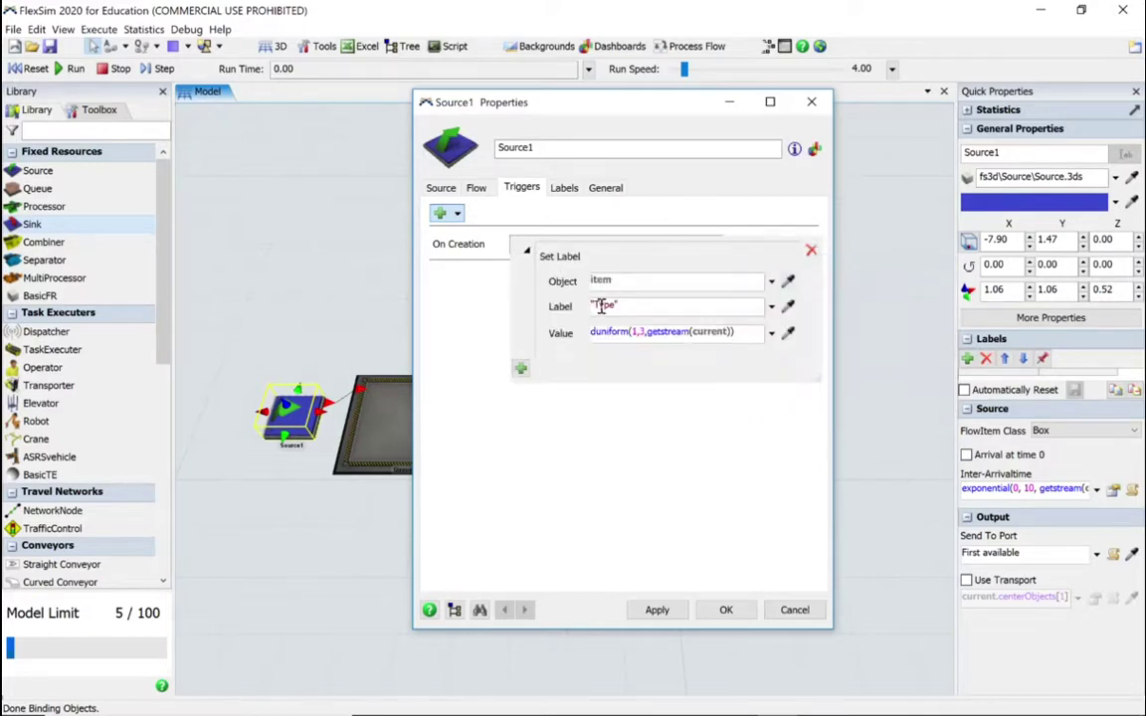
Name the trigger's label "Car Type", set its value to duniform(1,4,getstream(current)), and apply the Source's properties
{"action": "left_click", "coordinate": [611, 306]}
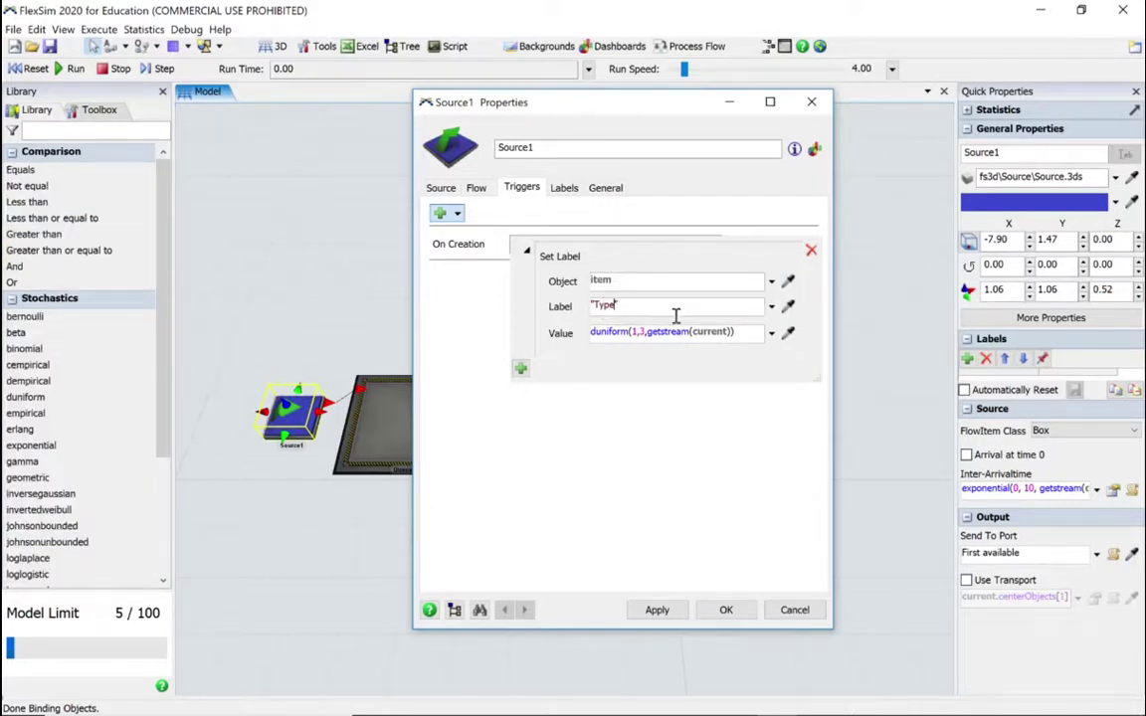
{"action": "key", "text": "Home"}
{"action": "type", "text": "Car"}
{"action": "left_click", "coordinate": [643, 333]}
{"action": "key", "text": "BackSpace"}
{"action": "type", "text": "4"}
{"action": "left_click", "coordinate": [604, 438]}
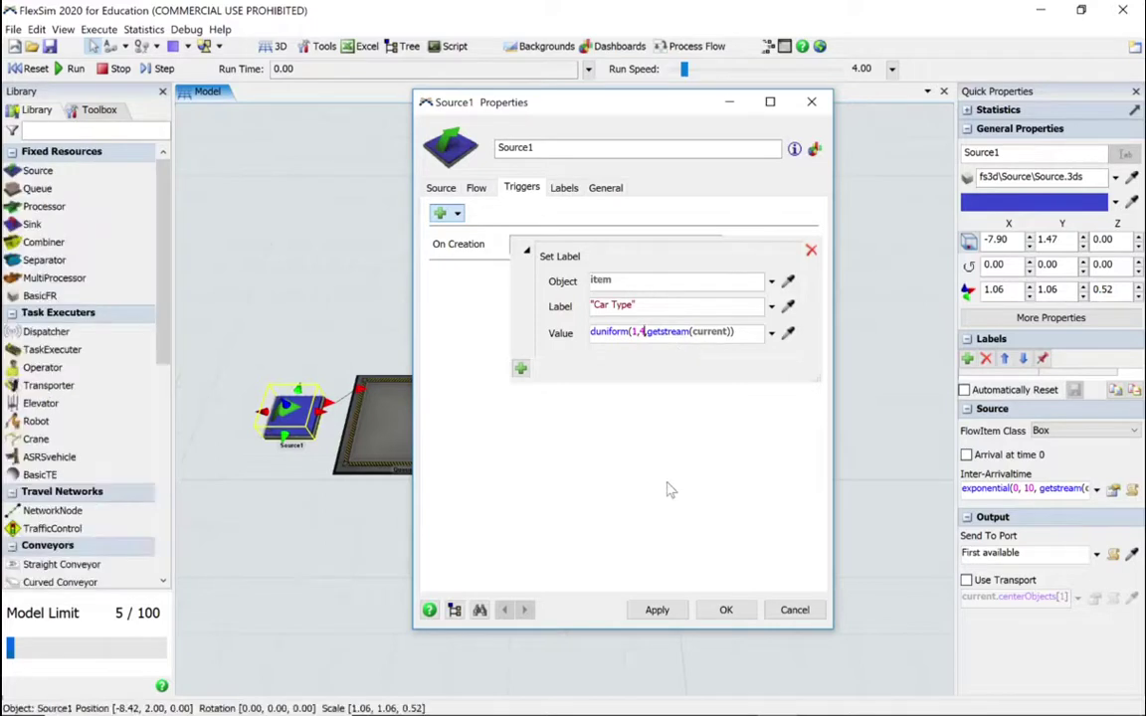
{"action": "left_click", "coordinate": [653, 615]}
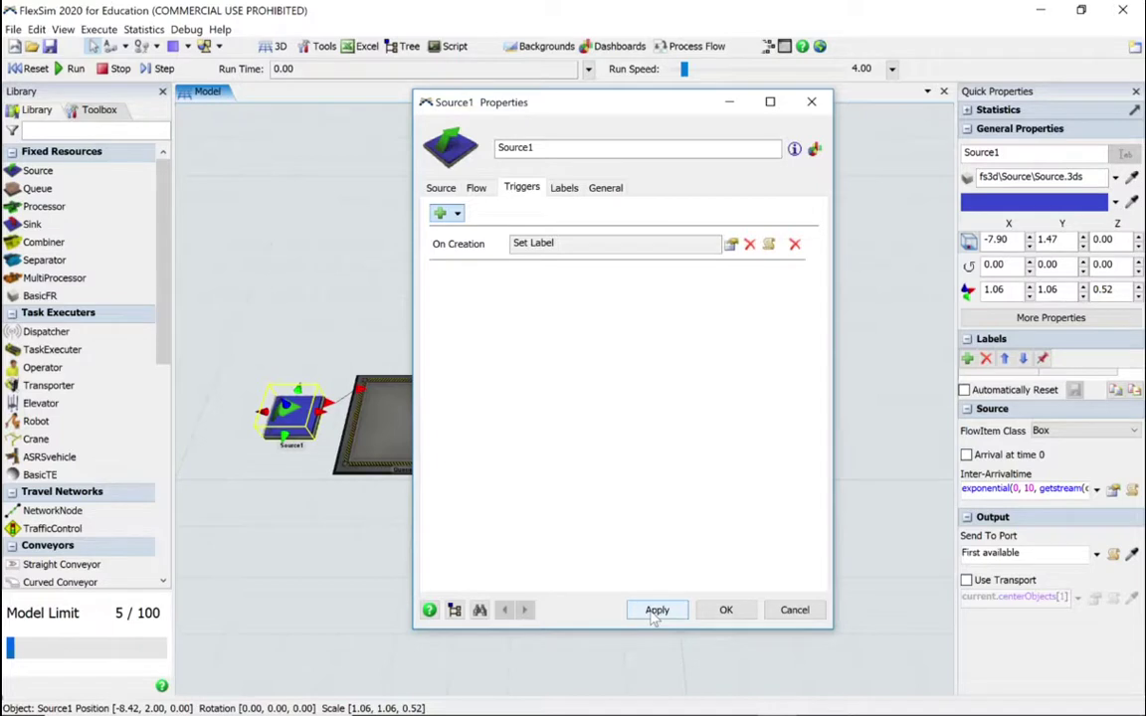
{"action": "left_click", "coordinate": [727, 610]}
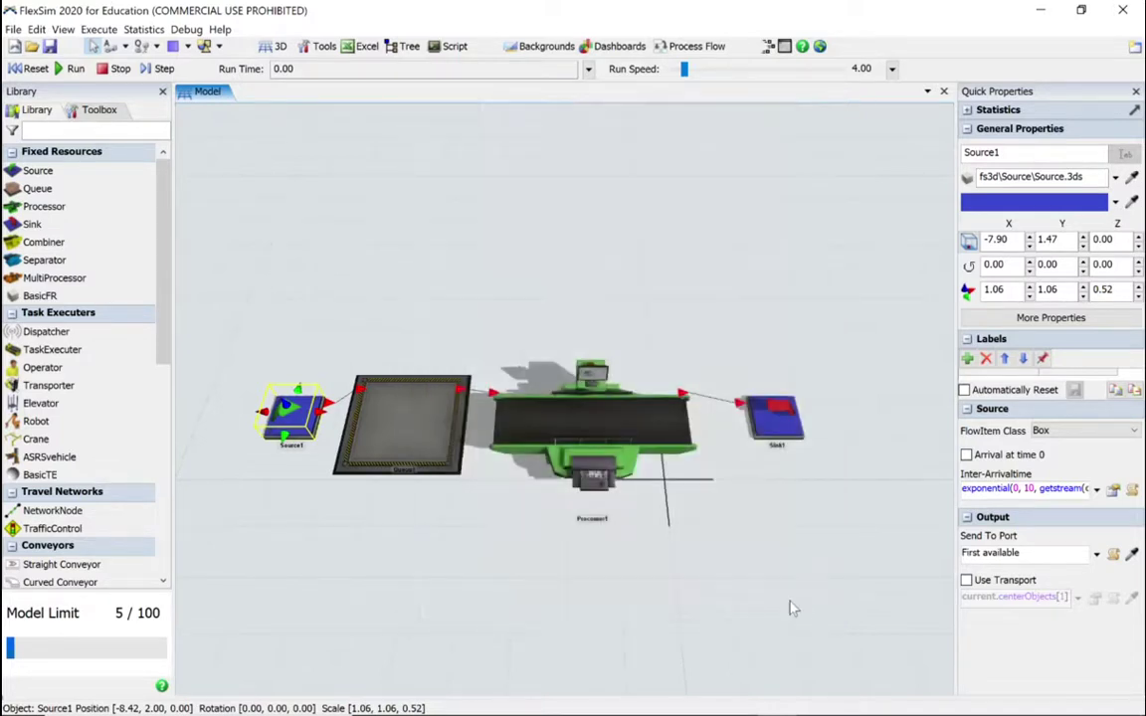
Add a new dashboard to the model
{"action": "left_click", "coordinate": [613, 49]}
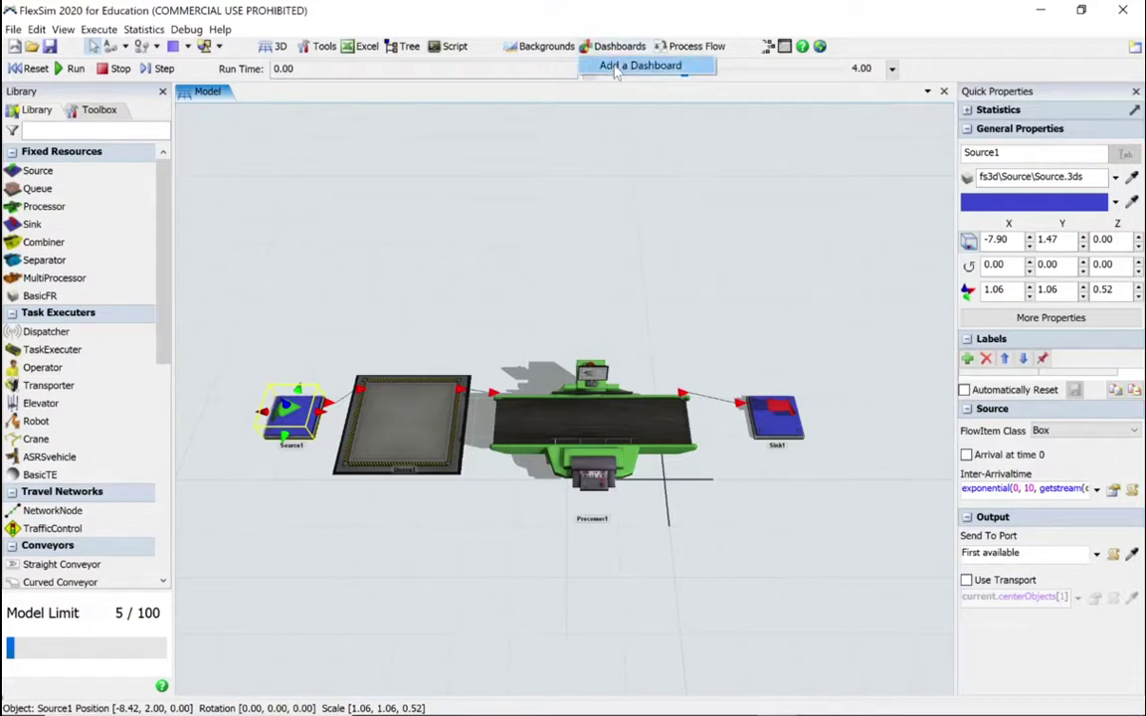
{"action": "left_click", "coordinate": [616, 69]}
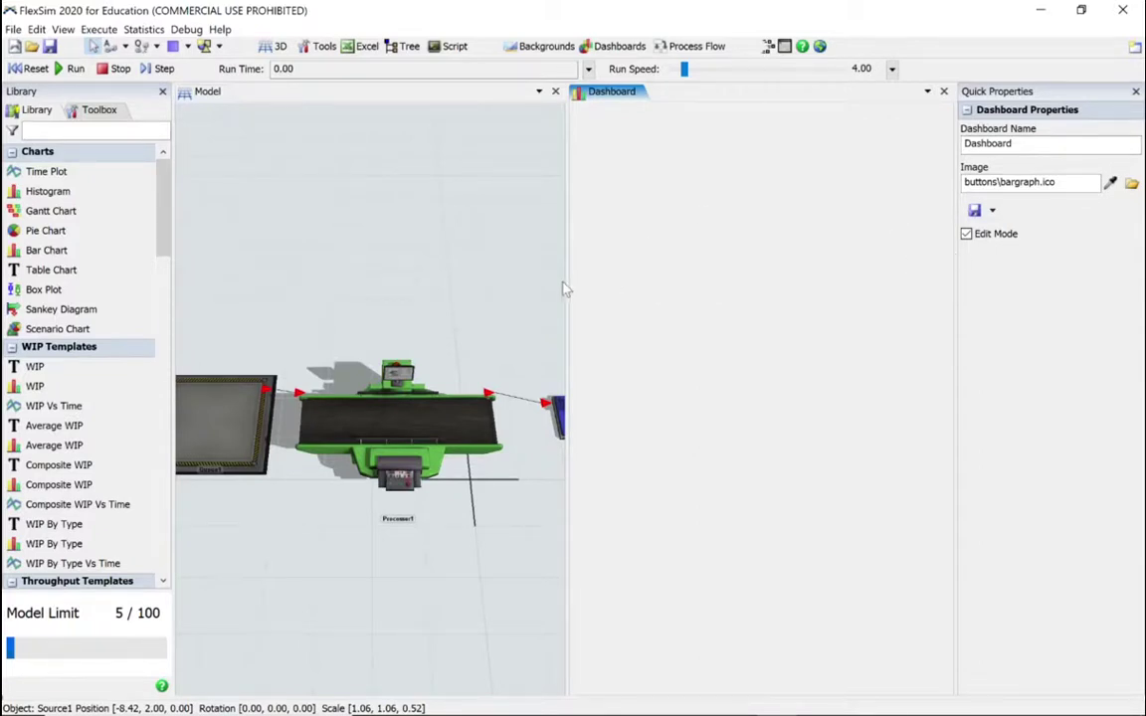
Widen the model view beside the dashboard so the whole line from Source to Sink fits in it
{"action": "left_click_drag", "start_coordinate": [567, 283], "coordinate": [604, 280]}
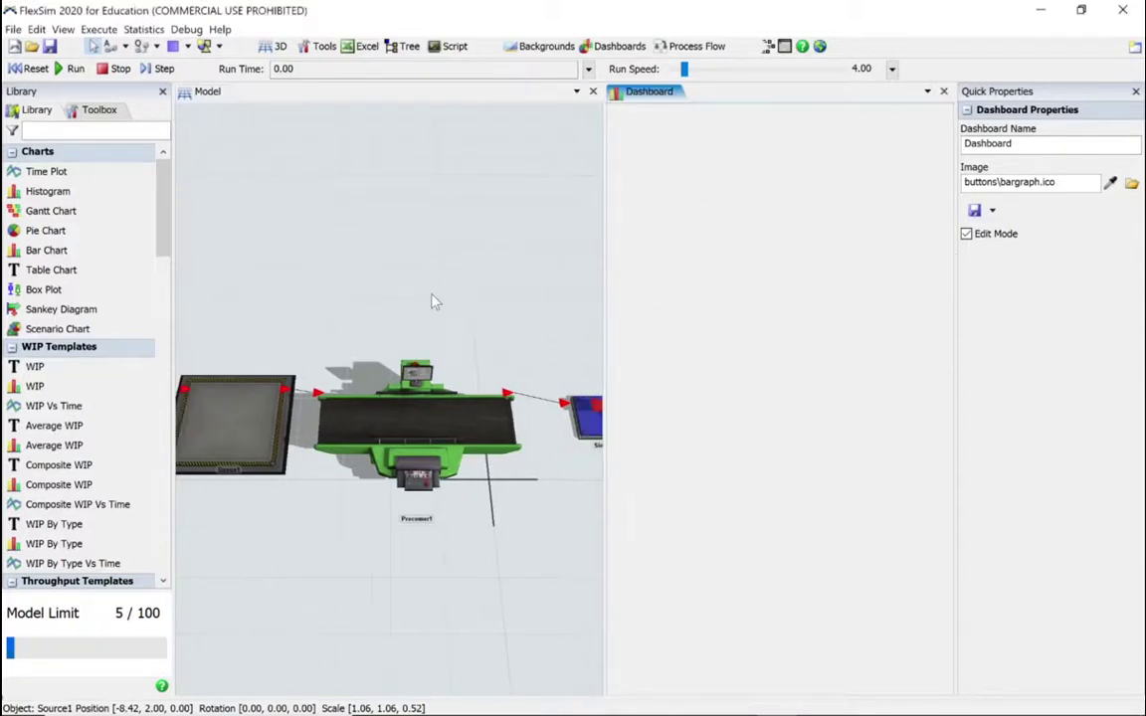
{"action": "left_click", "coordinate": [416, 275]}
{"action": "scroll", "coordinate": [413, 271], "scroll_direction": "down", "scroll_amount": 4}
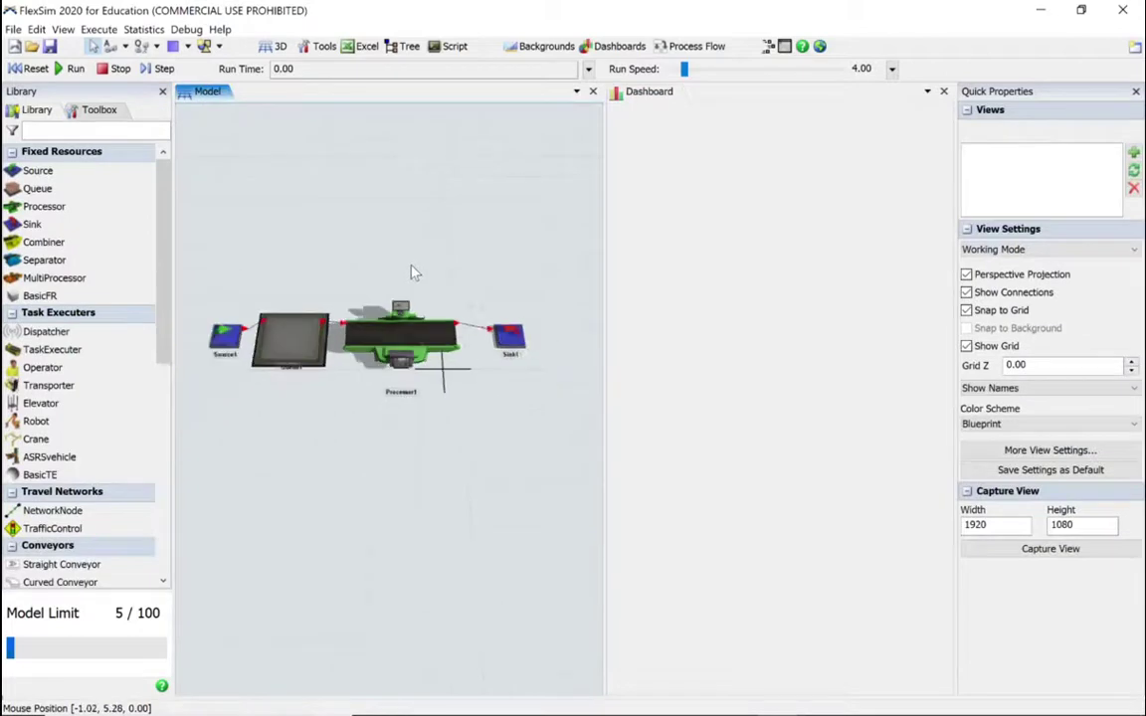
{"action": "scroll", "coordinate": [413, 271], "scroll_direction": "up", "scroll_amount": 2}
{"action": "scroll", "coordinate": [397, 258], "scroll_direction": "up", "scroll_amount": 2}
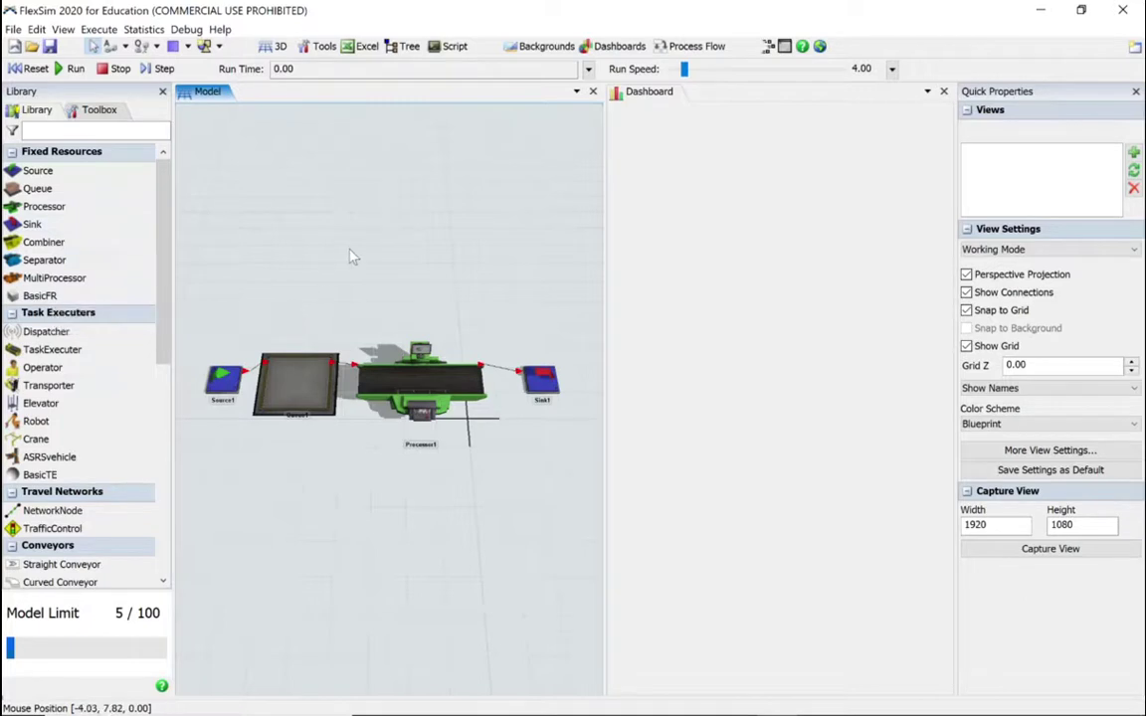
{"action": "left_click", "coordinate": [213, 105]}
Find the Financial Analysis object by filtering the library with "fina" and place it on the dashboard
{"action": "left_click", "coordinate": [727, 187]}
{"action": "double_click", "coordinate": [728, 187]}
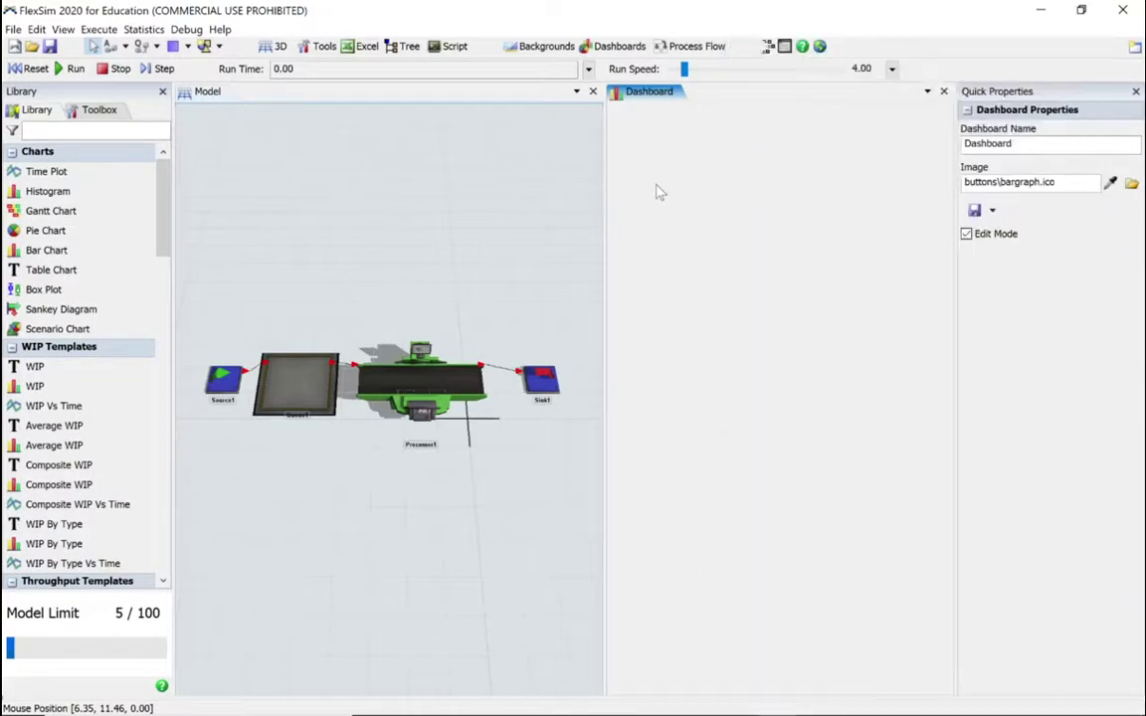
{"action": "left_click", "coordinate": [58, 133]}
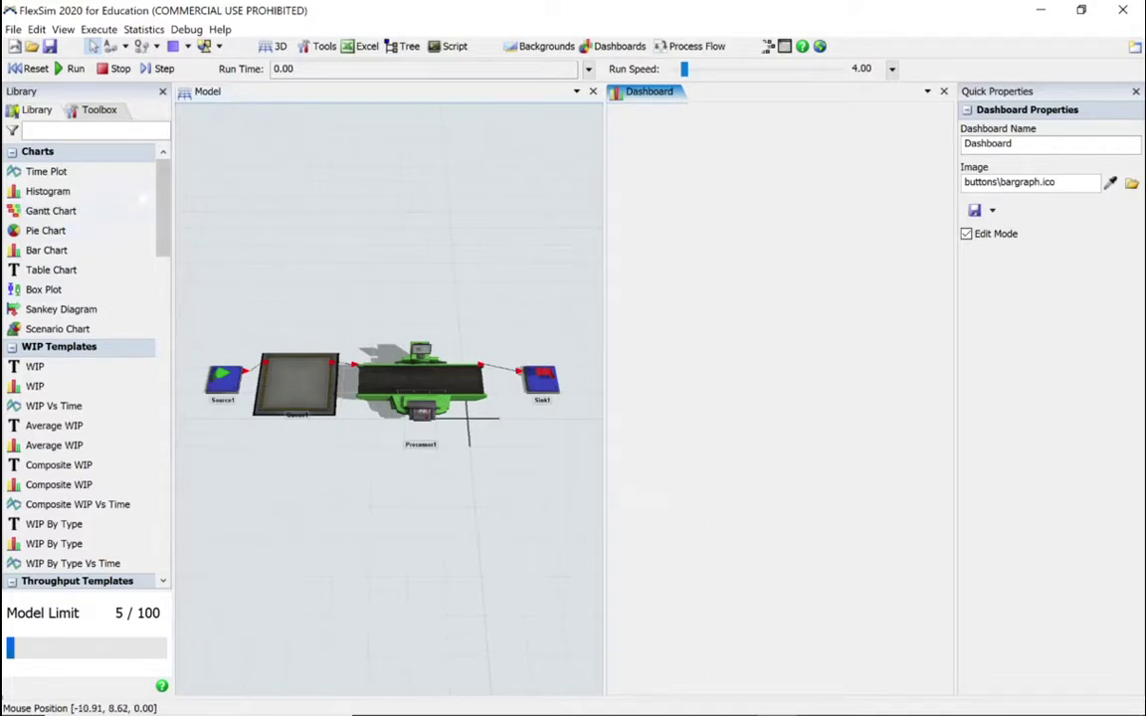
{"action": "scroll", "coordinate": [144, 184], "scroll_direction": "down", "scroll_amount": 5}
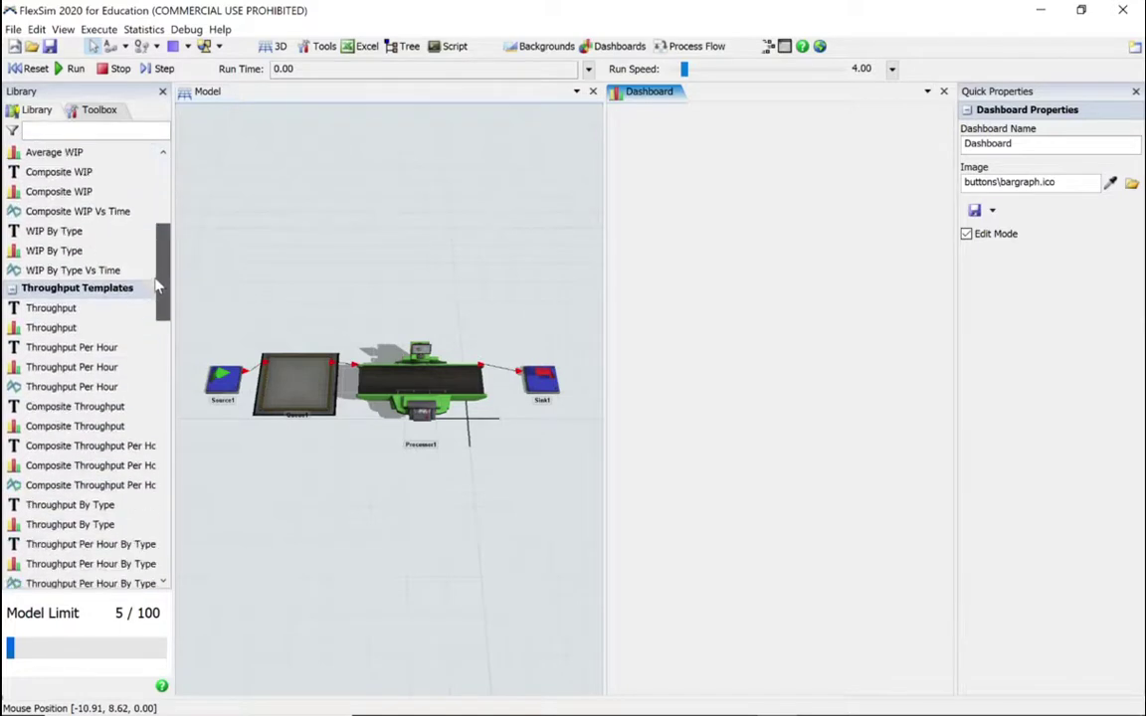
{"action": "left_click_drag", "start_coordinate": [156, 286], "coordinate": [167, 406]}
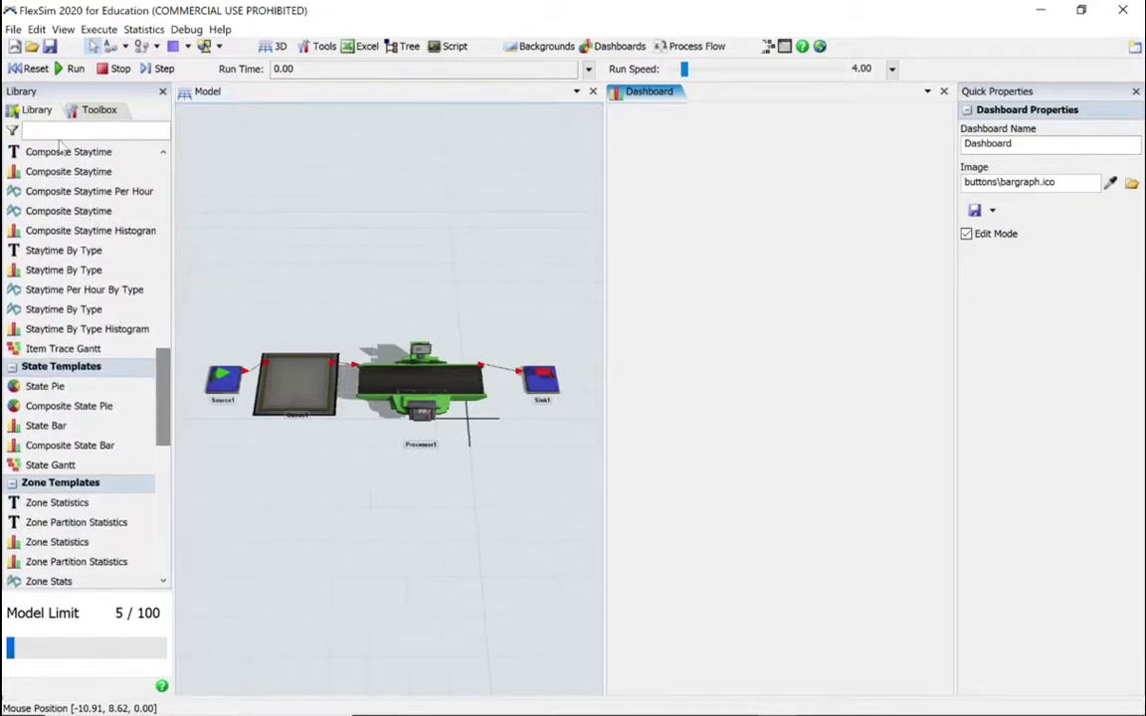
{"action": "left_click", "coordinate": [51, 132]}
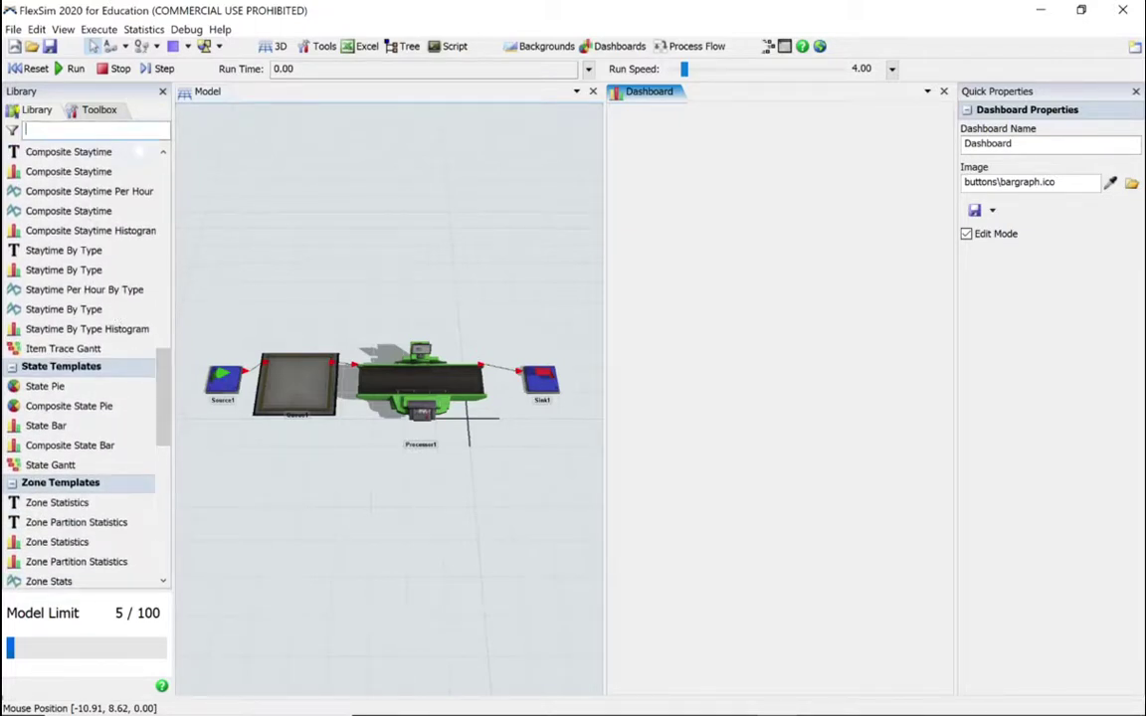
{"action": "type", "text": "fina"}
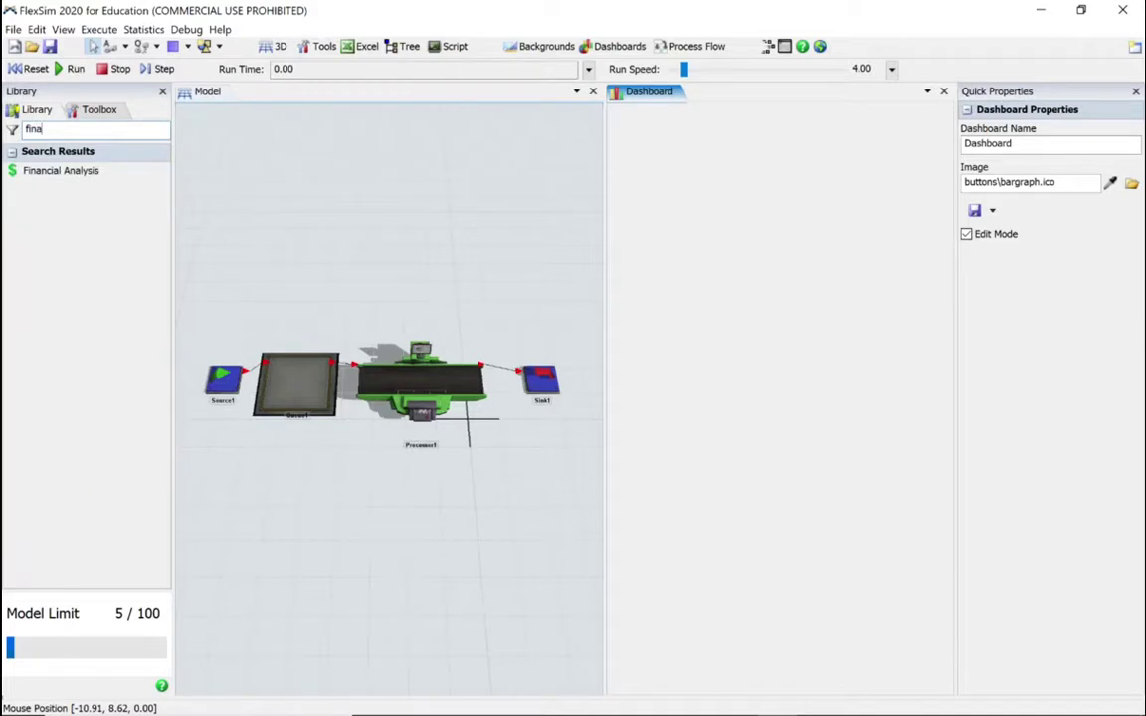
{"action": "left_click_drag", "start_coordinate": [65, 170], "coordinate": [657, 197]}
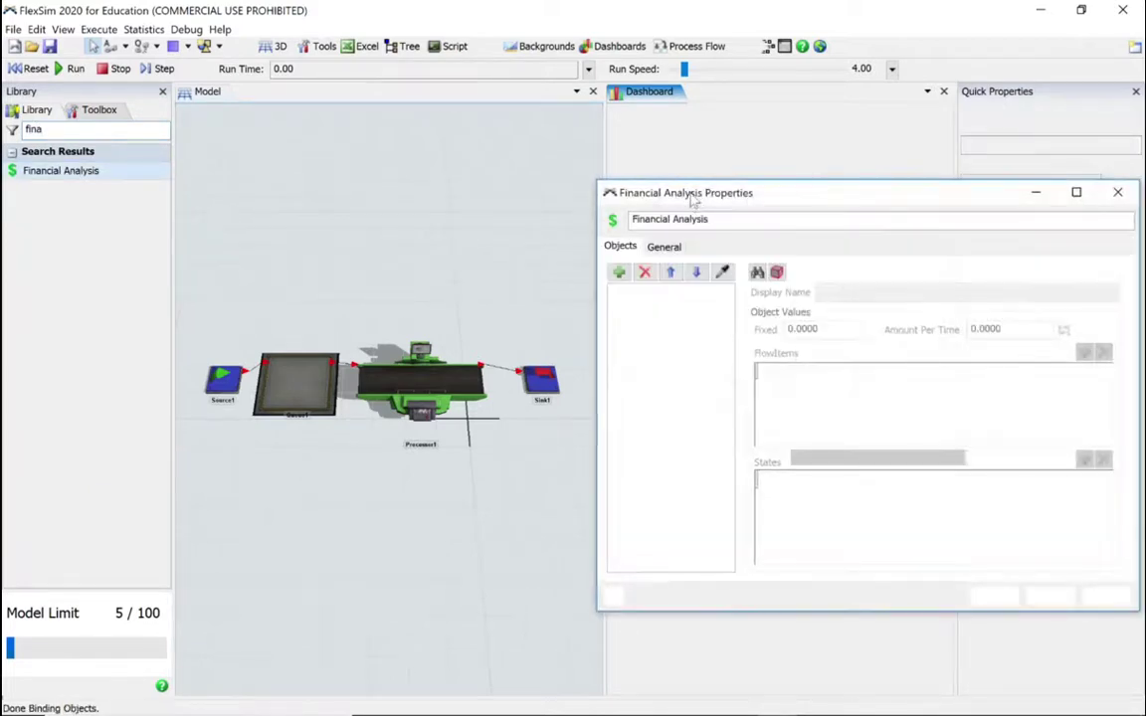
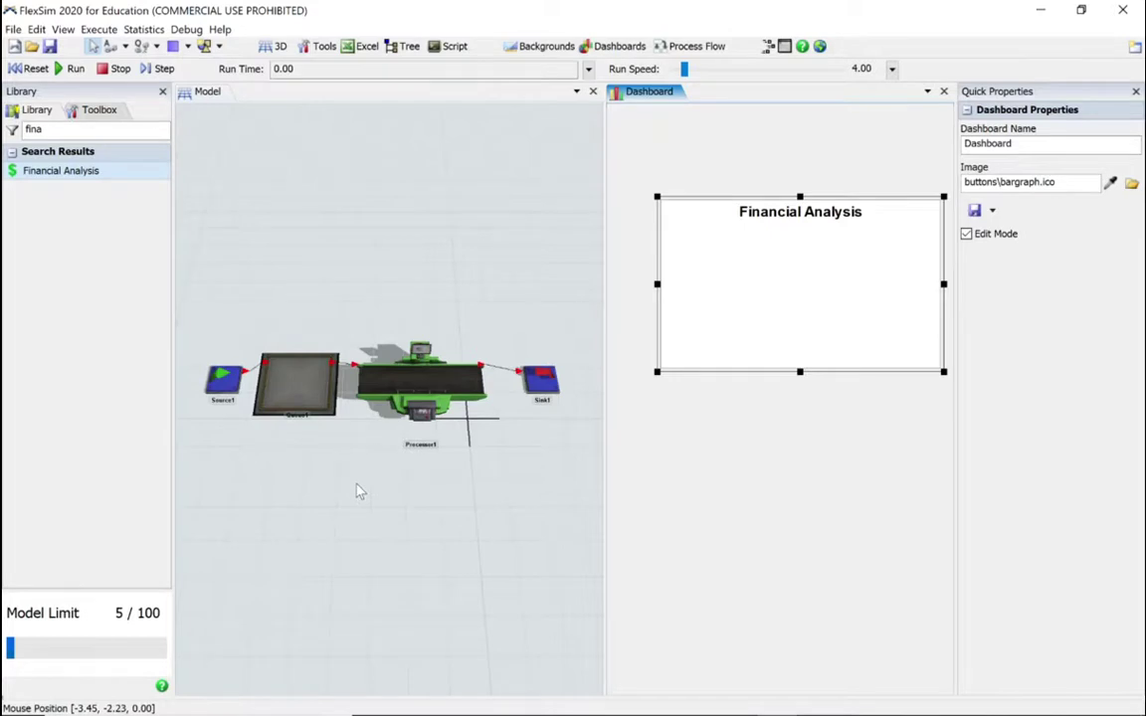
Rename the Queue as "Stores" and apply the change
{"action": "left_click", "coordinate": [305, 398]}
{"action": "double_click", "coordinate": [304, 396]}
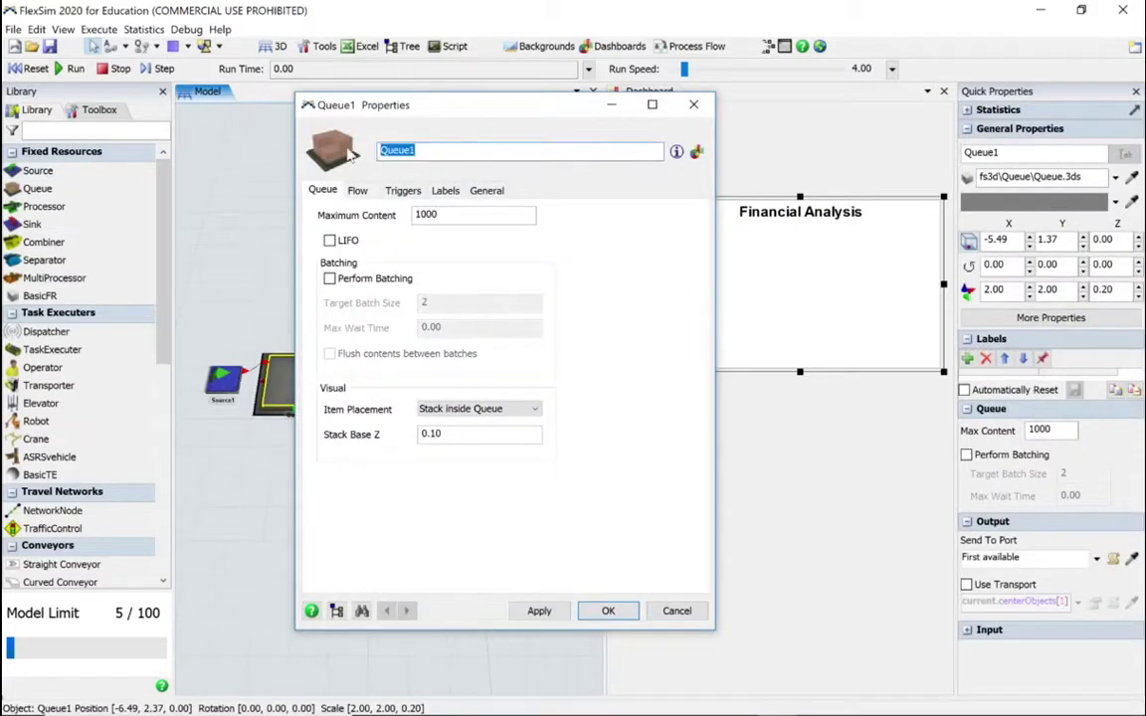
{"action": "type", "text": "Stores"}
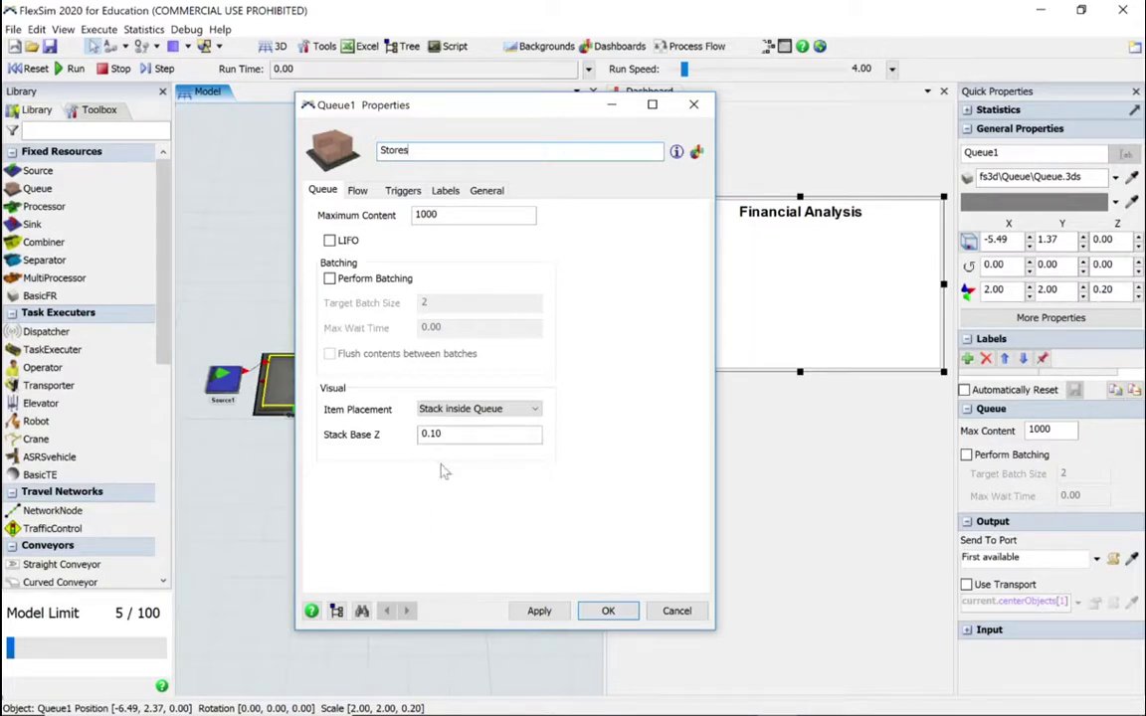
{"action": "left_click", "coordinate": [538, 611]}
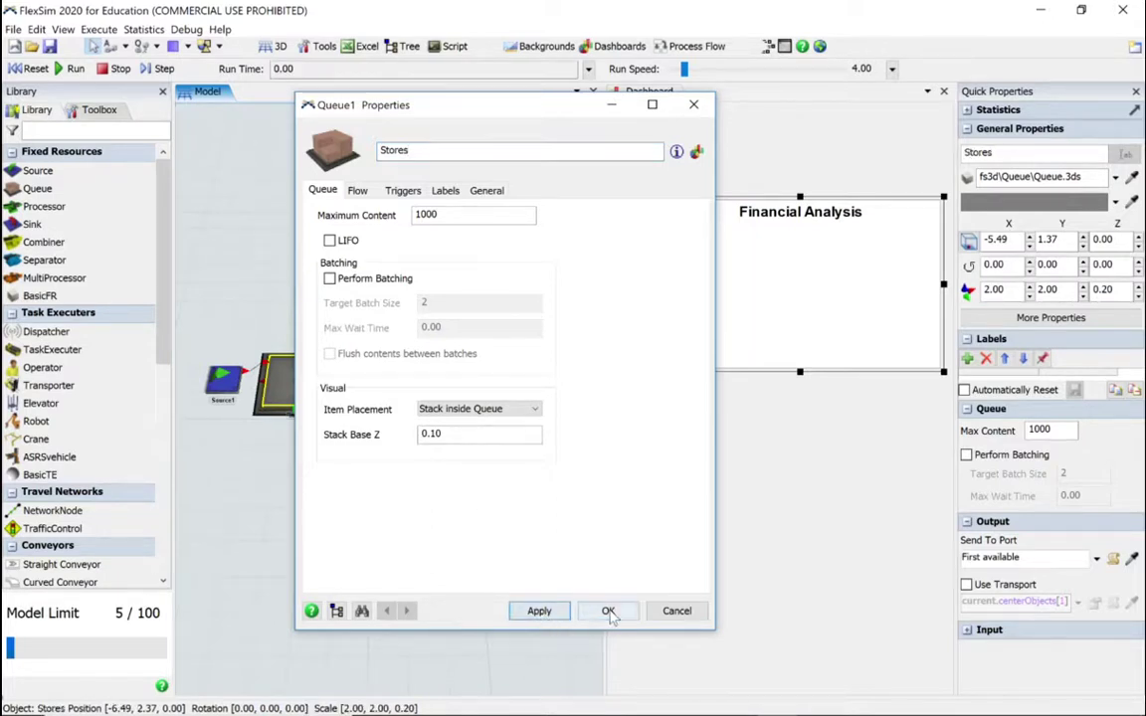
{"action": "key", "text": "Escape"}
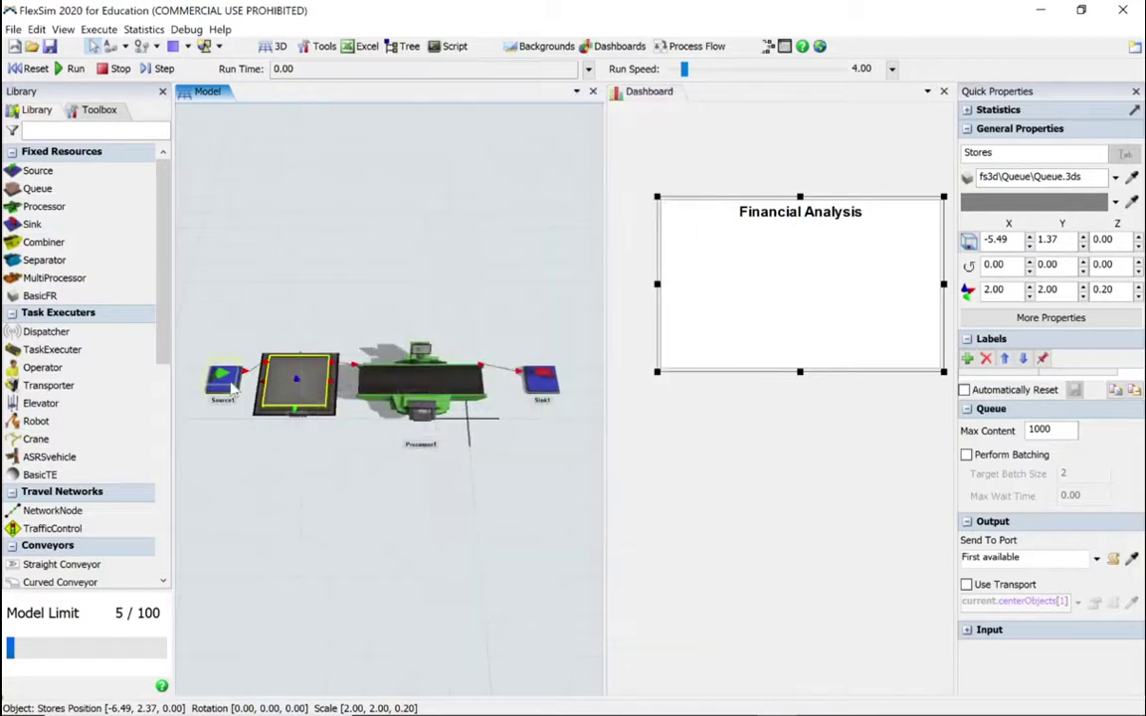
Rename the Source as "Production Line" and apply the change
{"action": "left_click", "coordinate": [221, 376]}
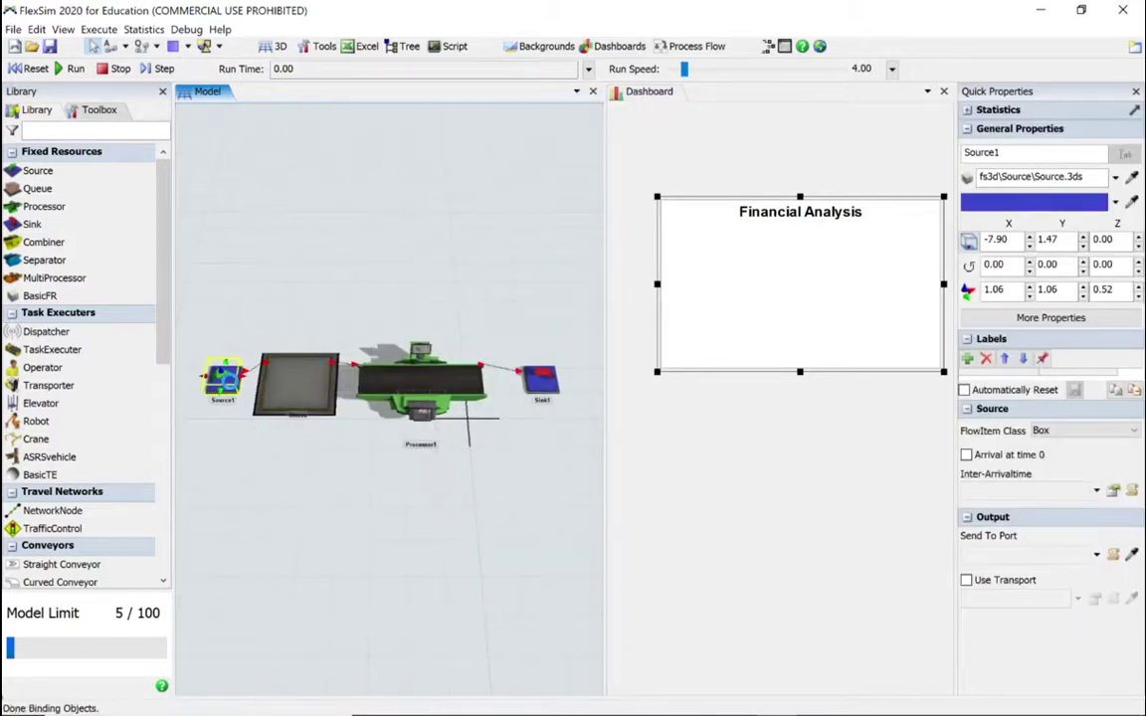
{"action": "double_click", "coordinate": [212, 363]}
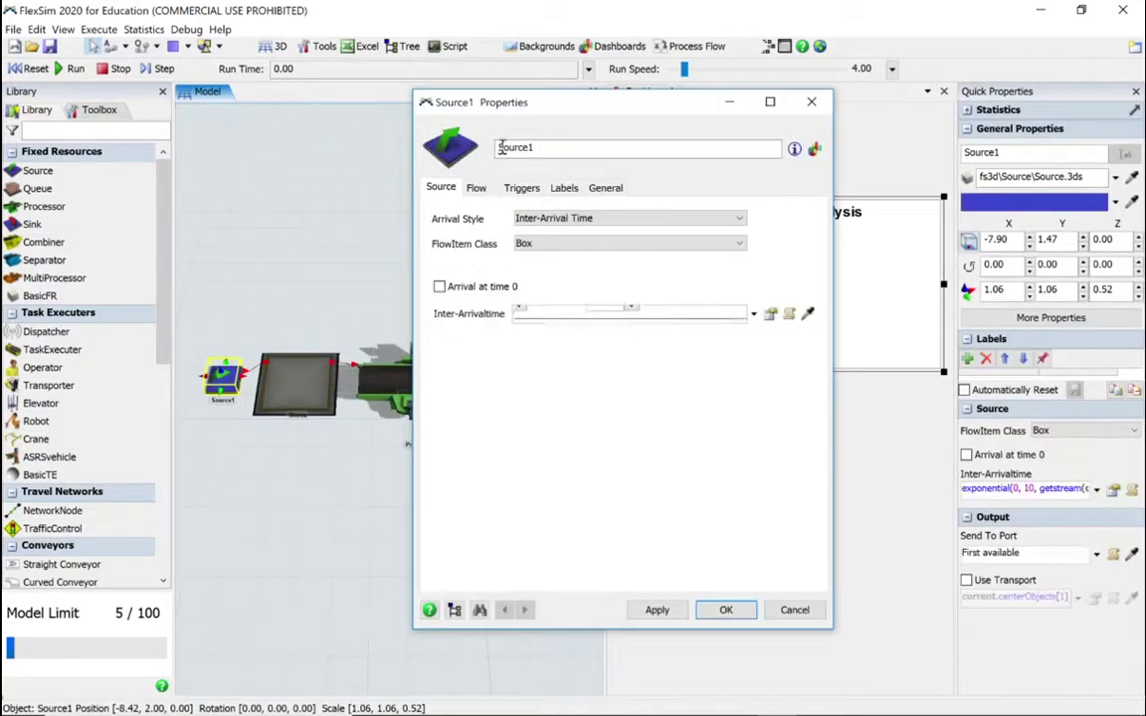
{"action": "type", "text": "Pr"}
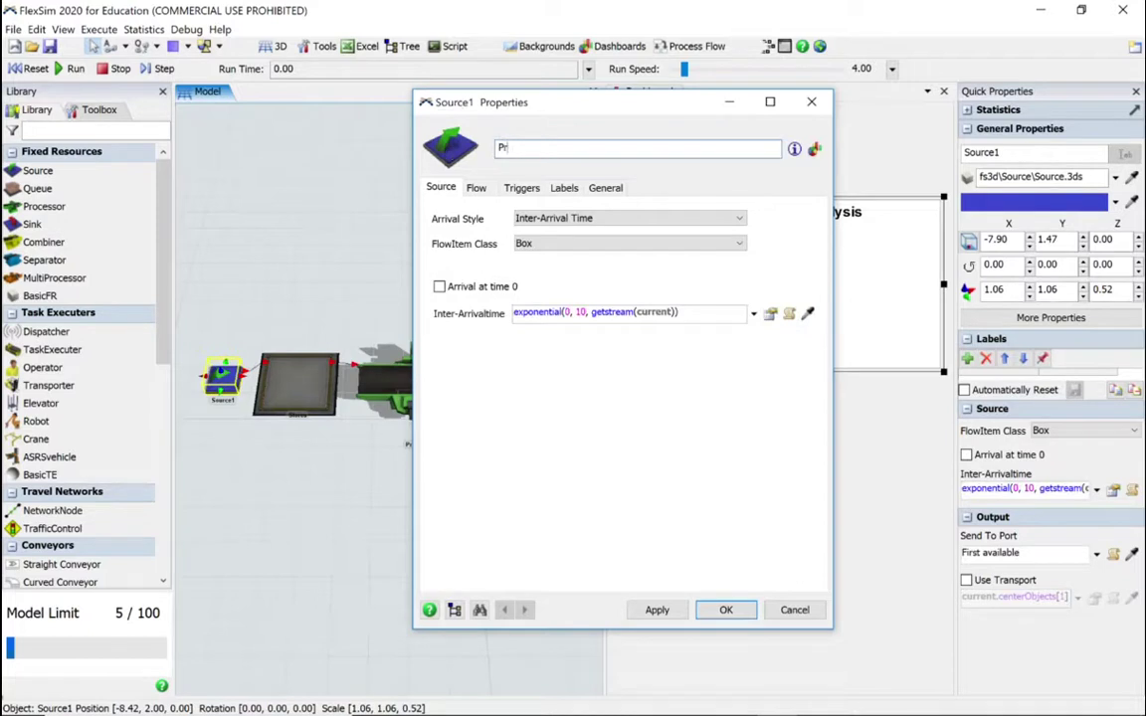
{"action": "type", "text": "oduction Line"}
{"action": "left_click", "coordinate": [657, 610]}
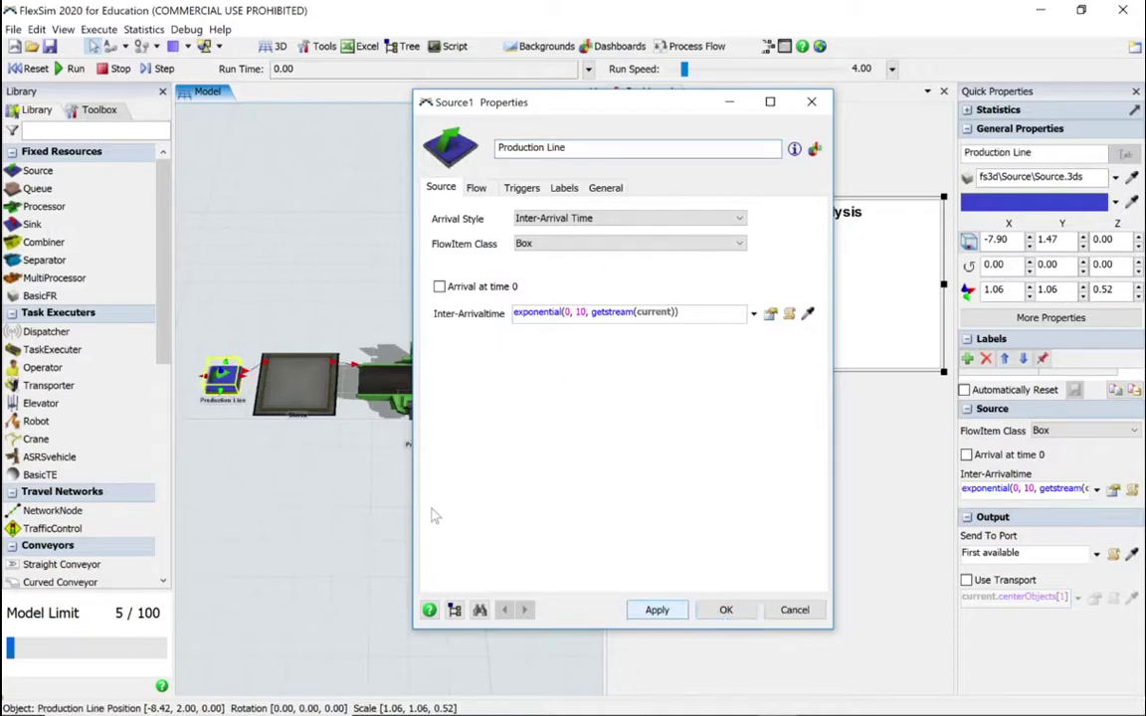
Rename the Processor as "Paint Station" and apply the change
{"action": "left_click", "coordinate": [431, 398]}
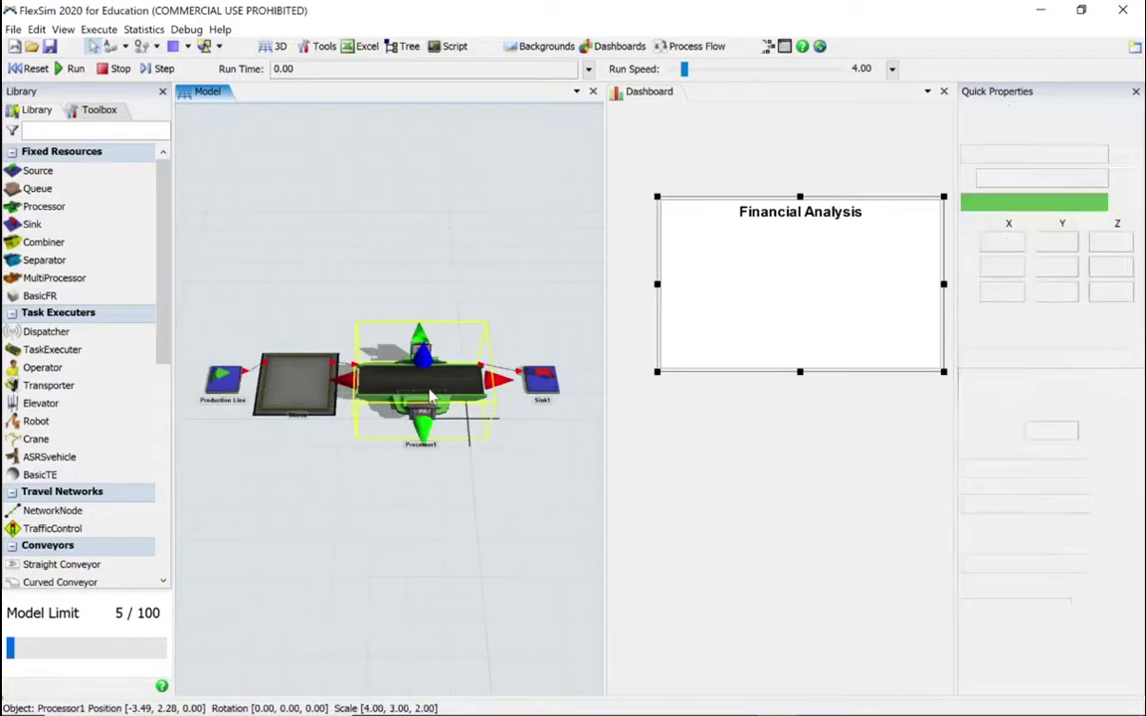
{"action": "double_click", "coordinate": [431, 398]}
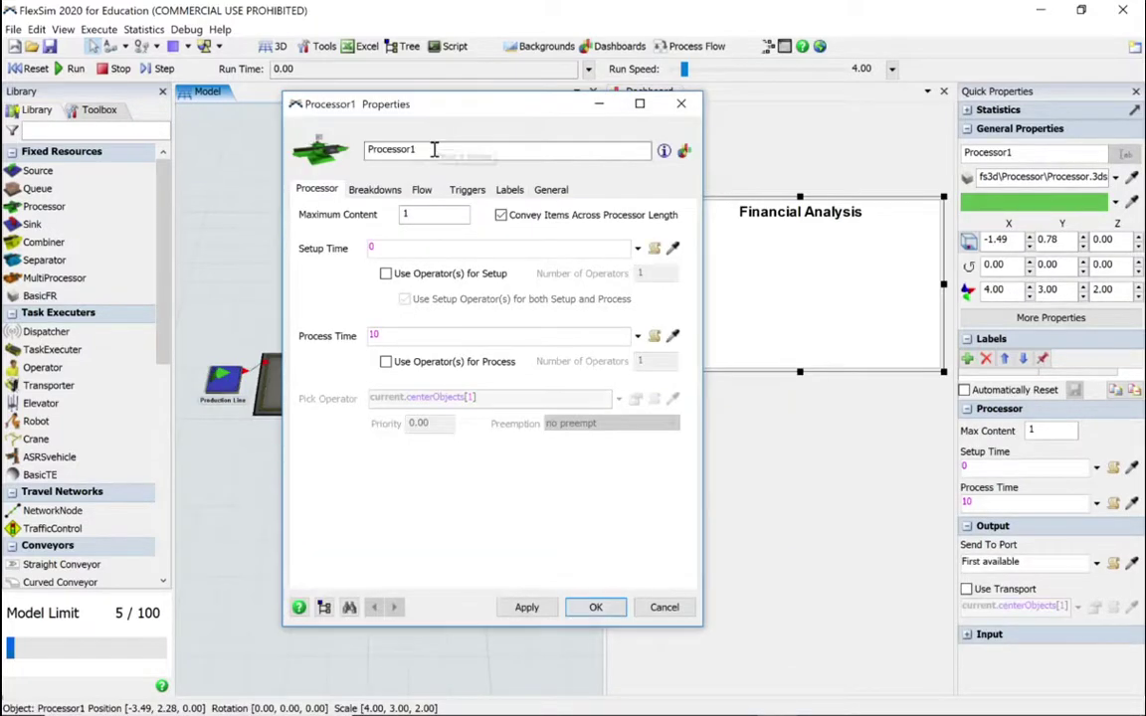
{"action": "type", "text": "Pai"}
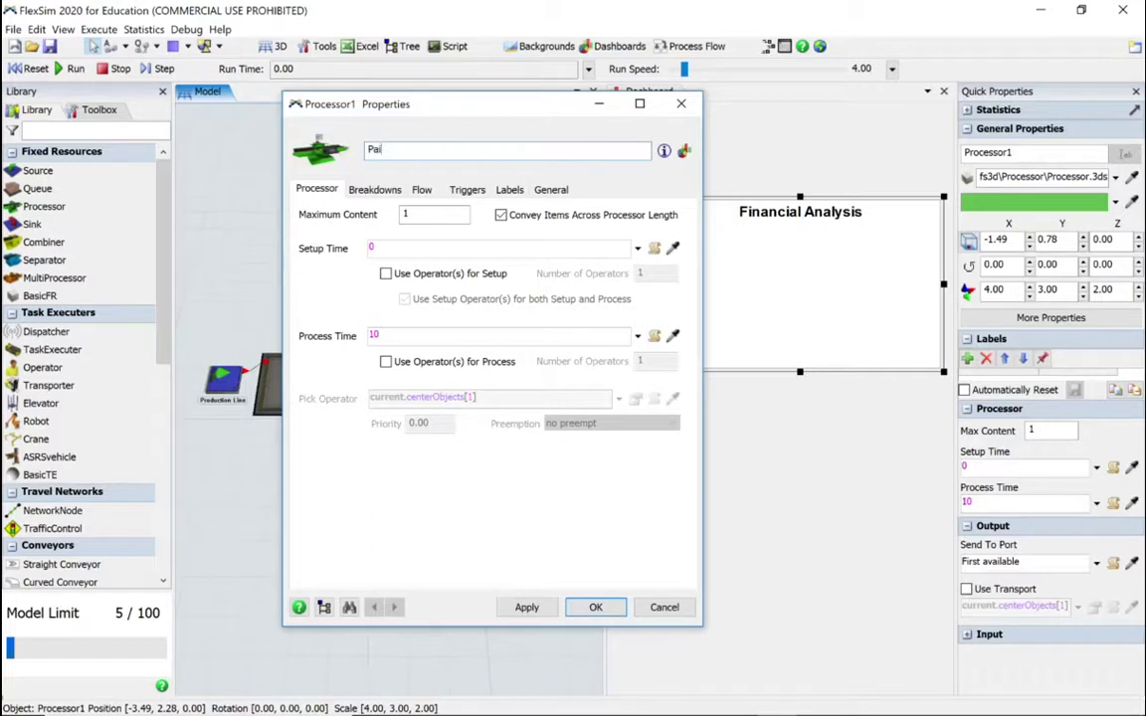
{"action": "type", "text": "nt Station"}
{"action": "left_click", "coordinate": [528, 607]}
{"action": "left_click", "coordinate": [595, 607]}
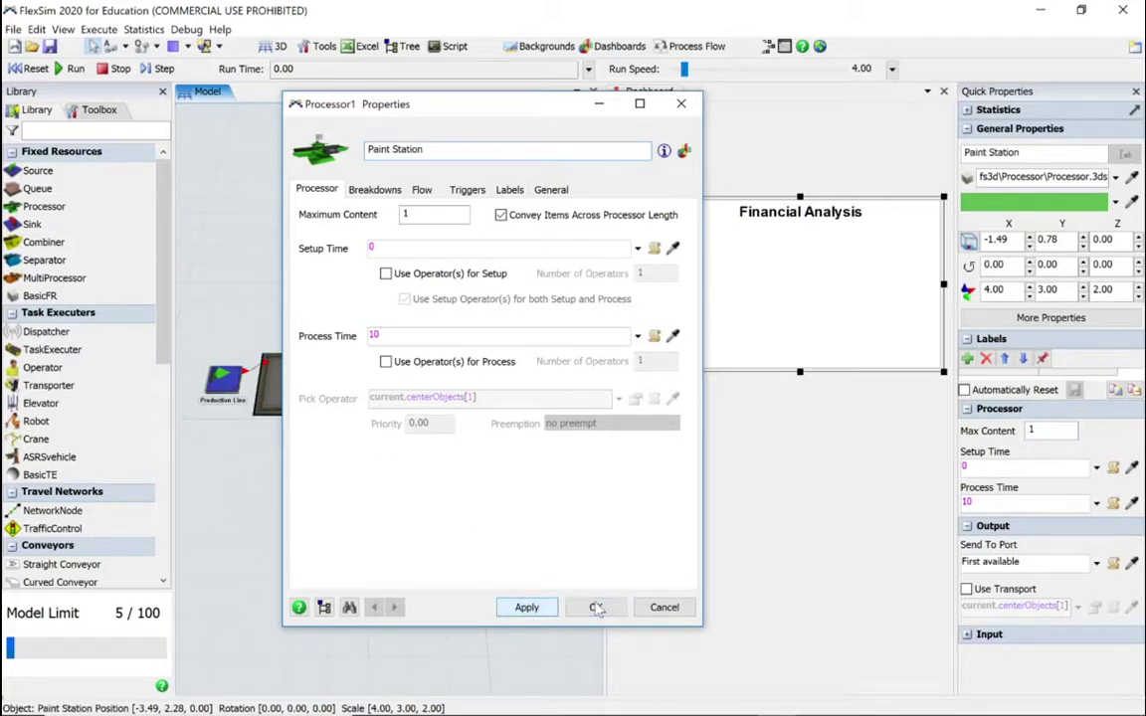
Rename the Sink as "Declare Revenue here" and confirm its properties
{"action": "double_click", "coordinate": [540, 388]}
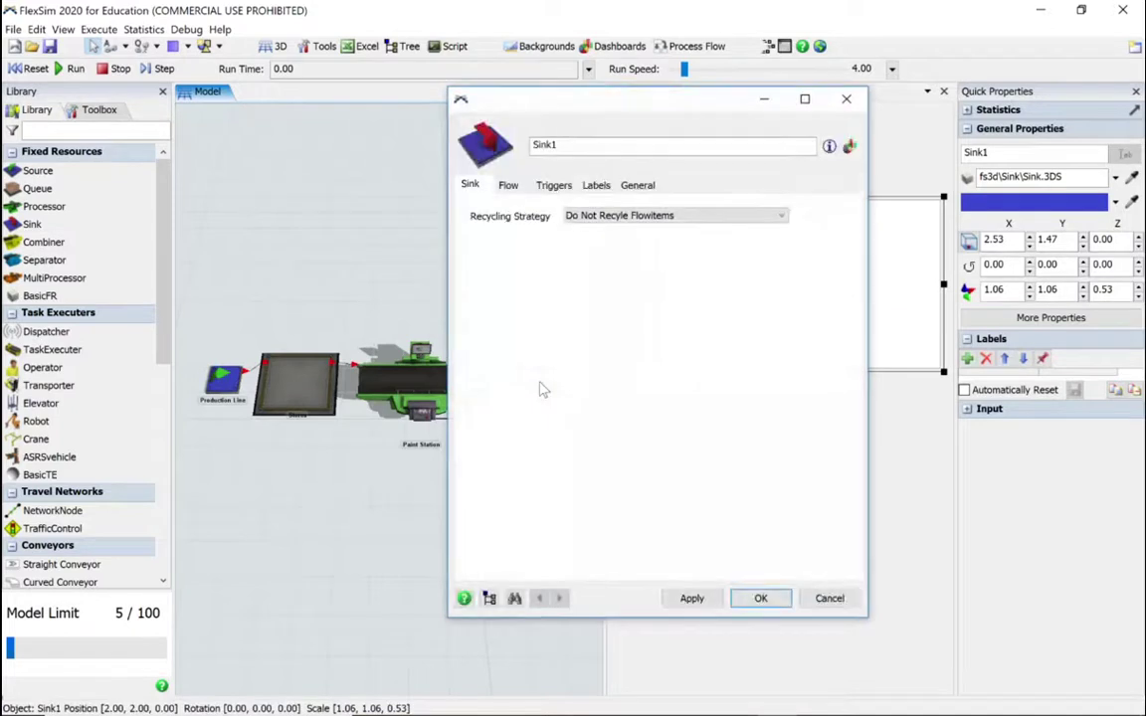
{"action": "double_click", "coordinate": [586, 145]}
{"action": "type", "text": "Declare"}
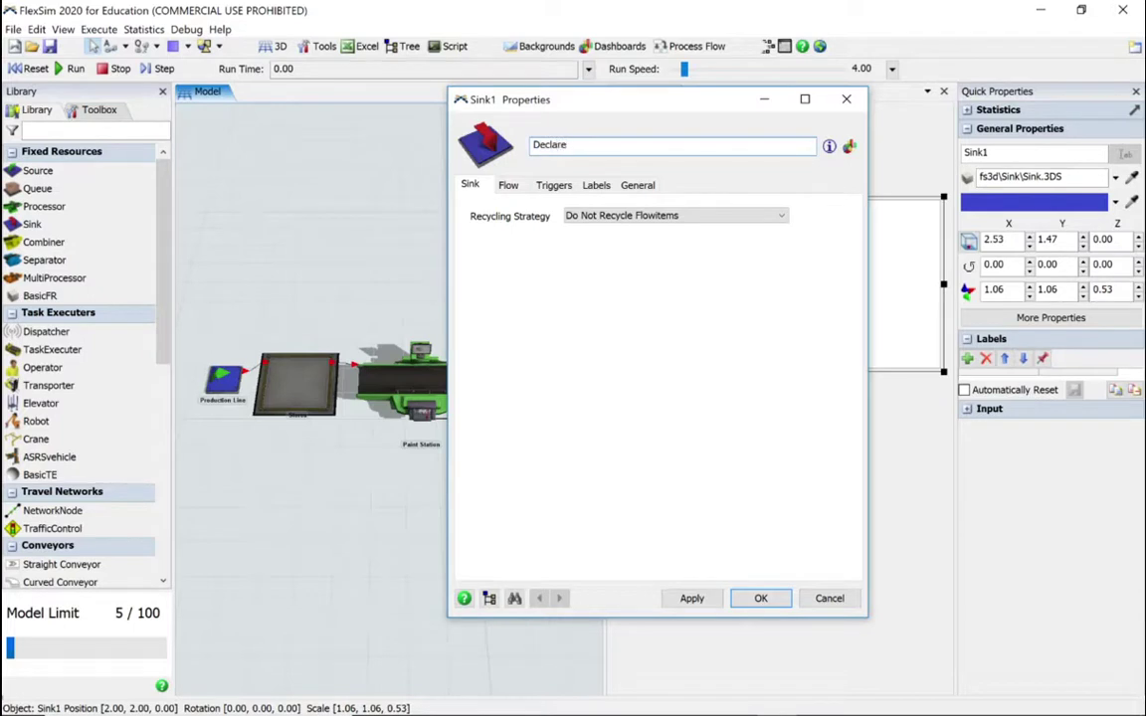
{"action": "type", "text": " Revenue here"}
{"action": "left_click", "coordinate": [761, 599]}
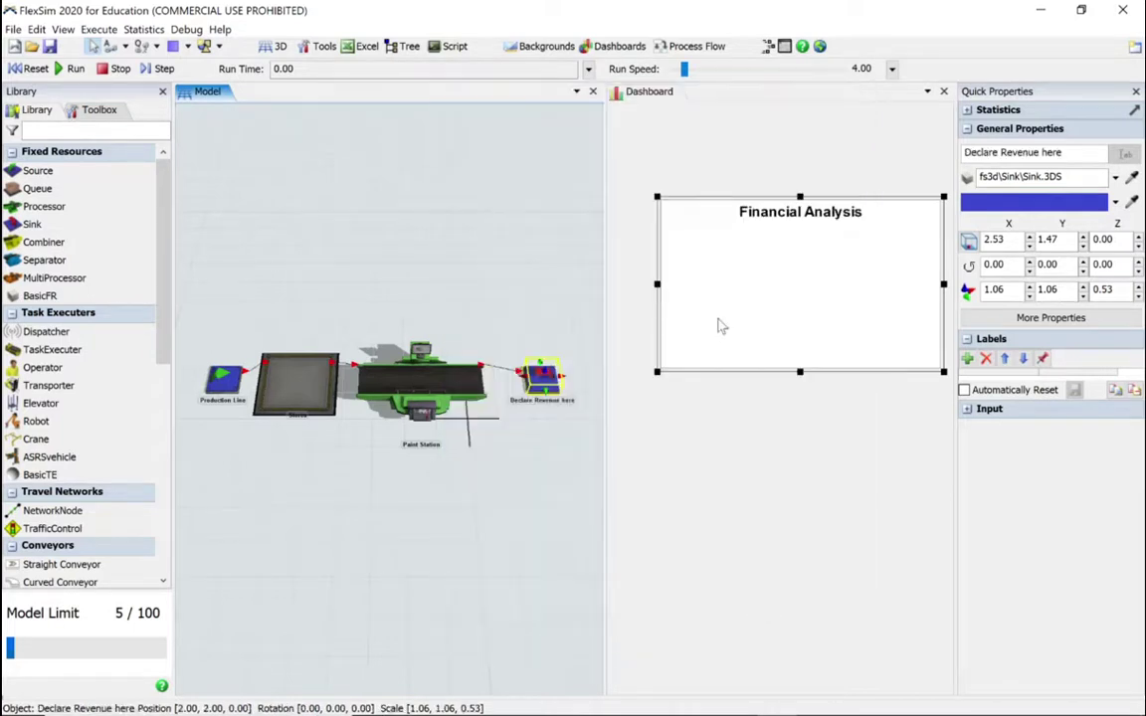
Add Stores, Paint Station and Declare Revenue here to the Financial Analysis object list by sampling them in the model
{"action": "double_click", "coordinate": [713, 311]}
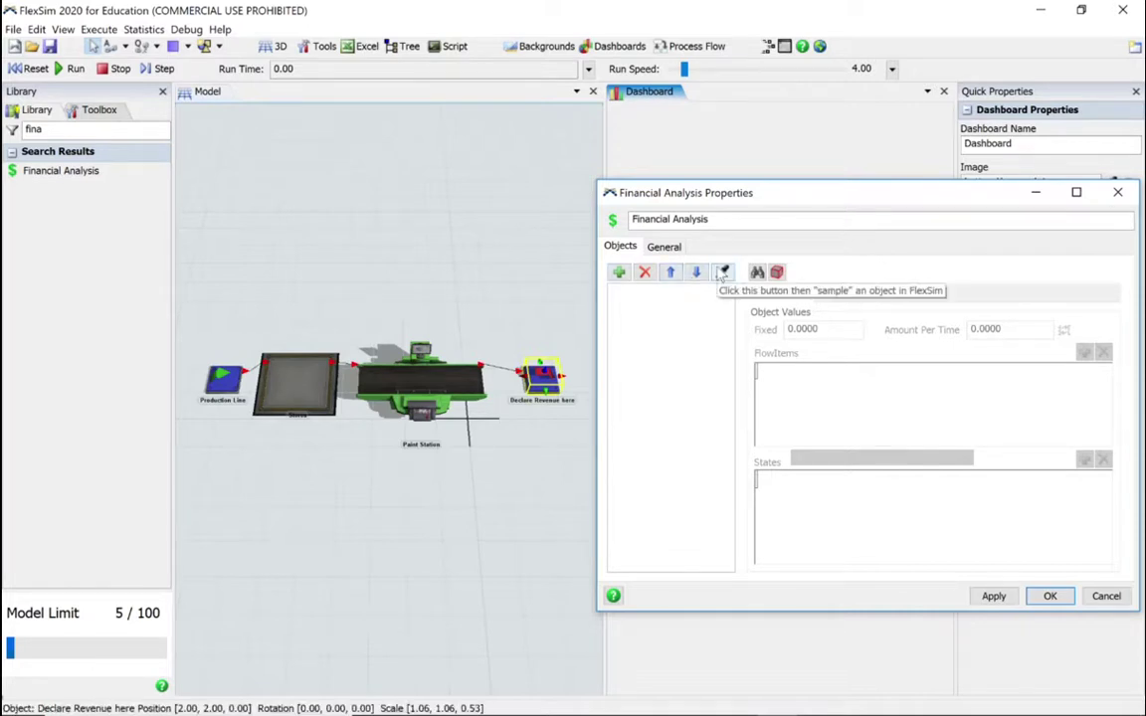
{"action": "left_click", "coordinate": [723, 273]}
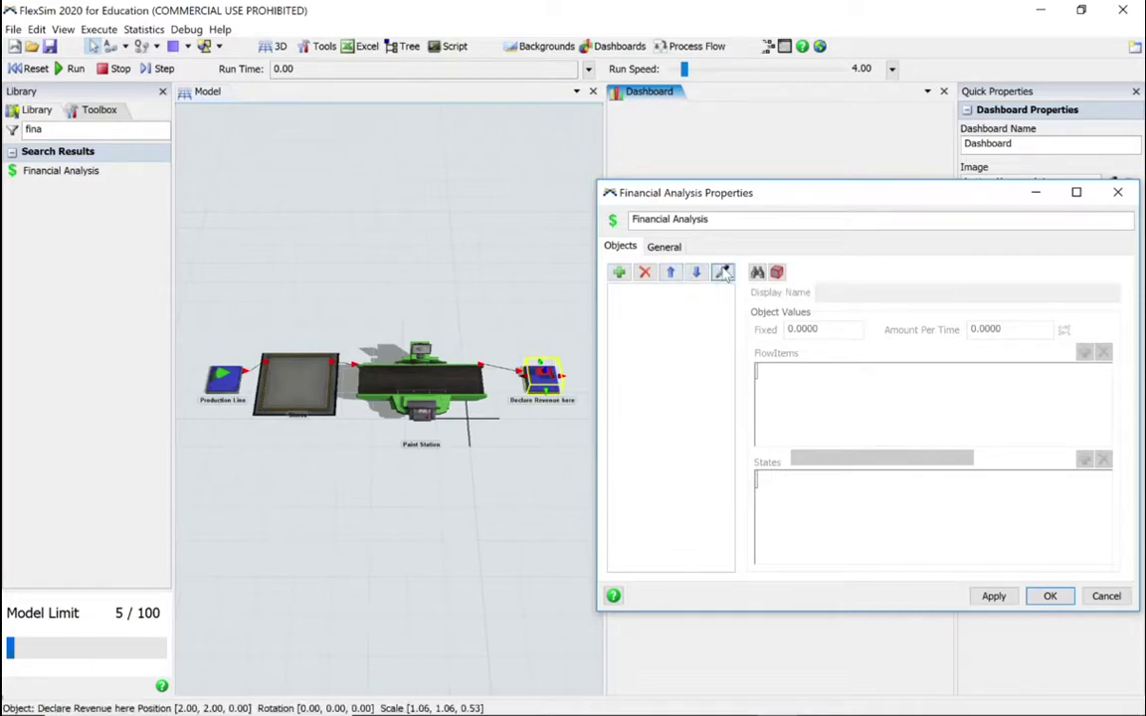
{"action": "left_click", "coordinate": [312, 370]}
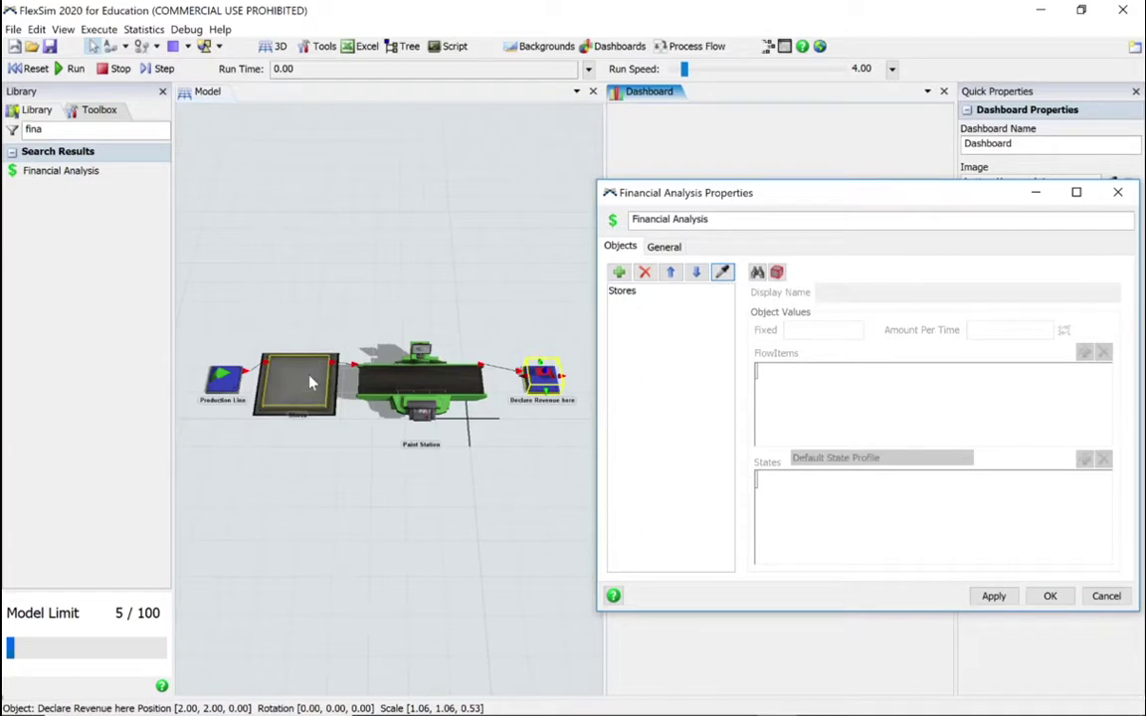
{"action": "left_click", "coordinate": [722, 274]}
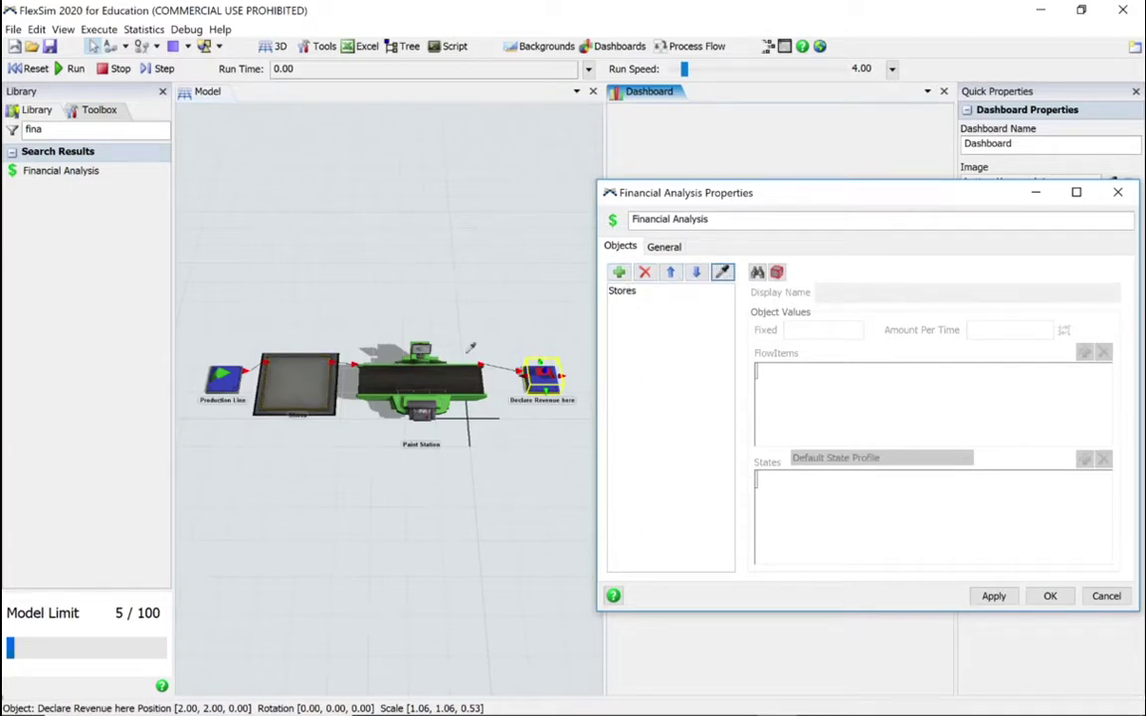
{"action": "left_click", "coordinate": [422, 376]}
{"action": "left_click", "coordinate": [721, 273]}
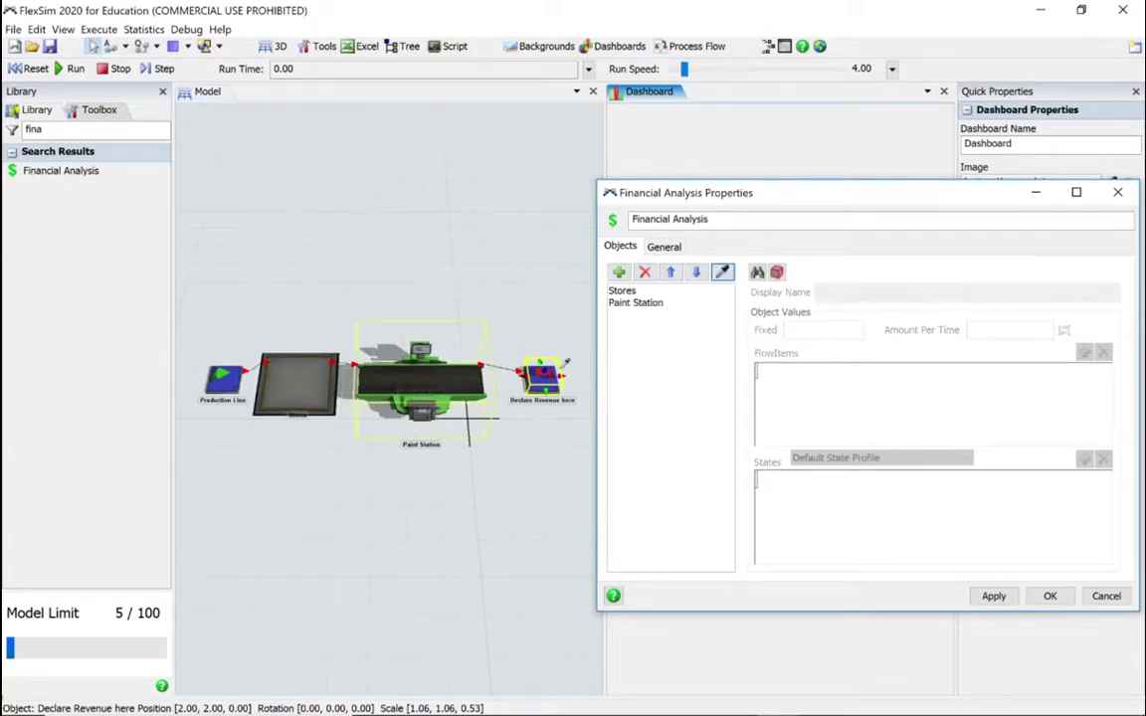
{"action": "left_click", "coordinate": [540, 378]}
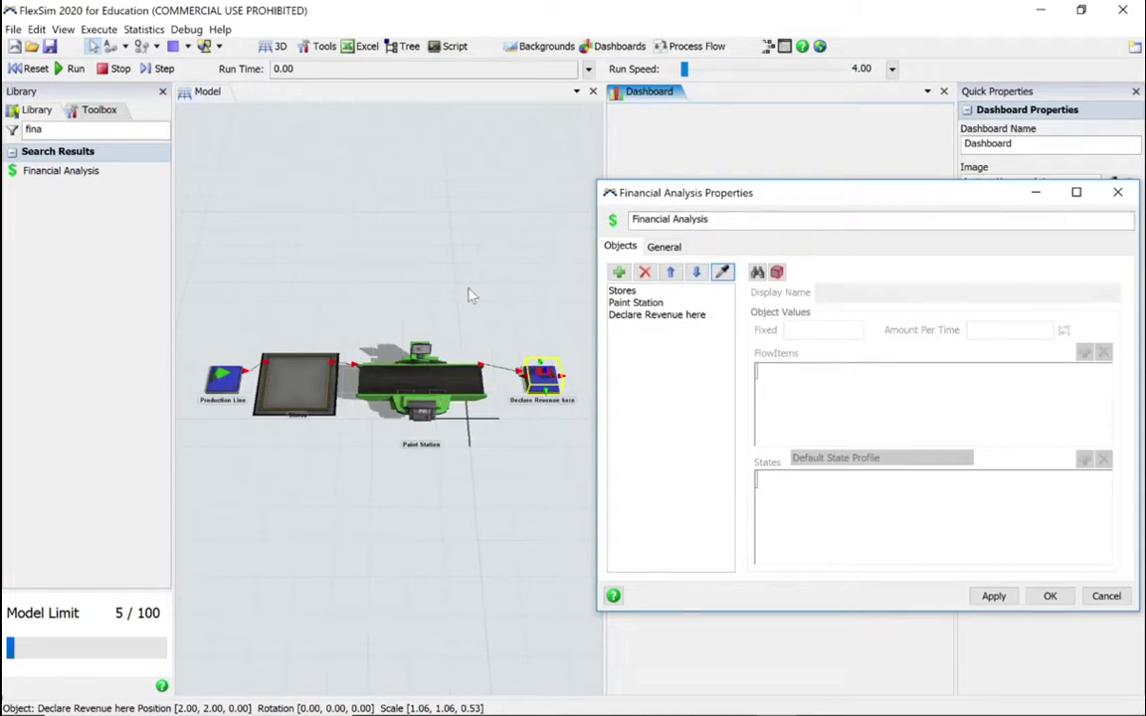
Set the fixed value of Stores in the Financial Analysis to 100
{"action": "left_click", "coordinate": [627, 291]}
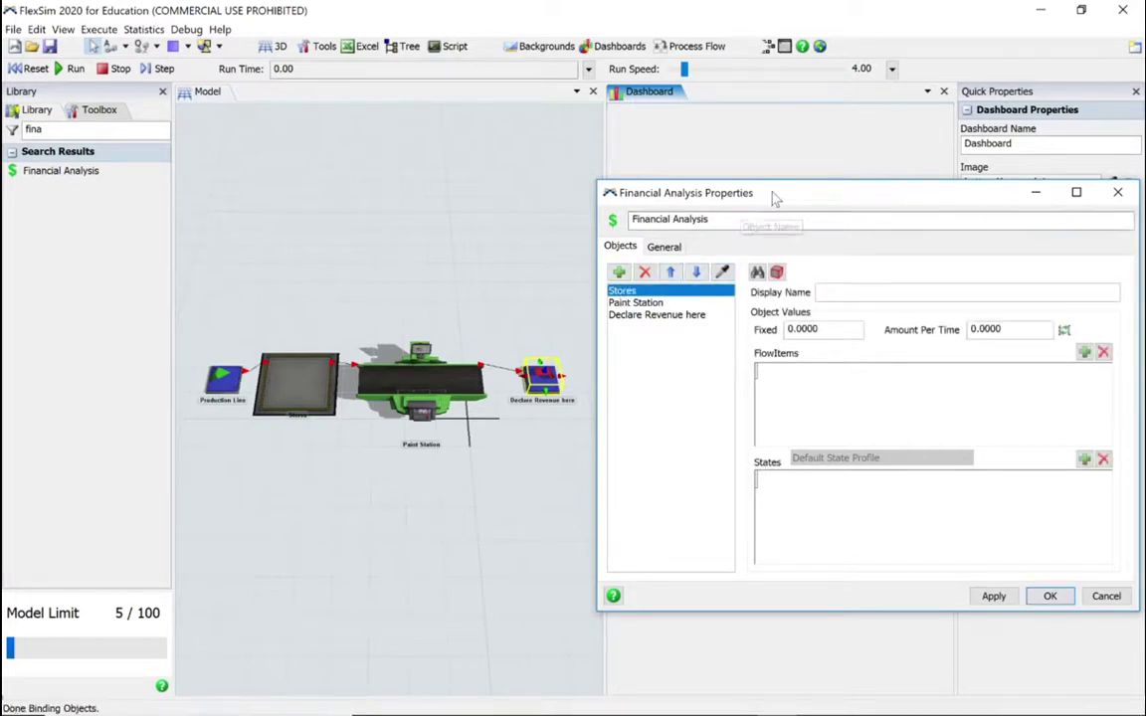
{"action": "left_click_drag", "start_coordinate": [772, 197], "coordinate": [502, 174]}
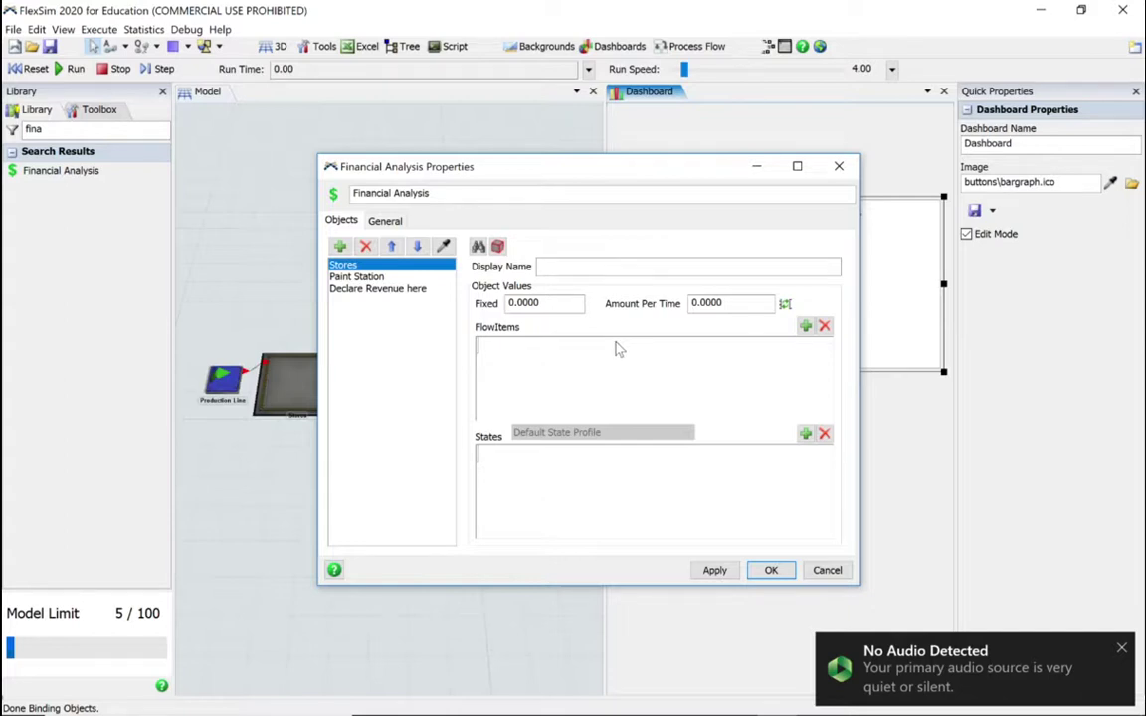
{"action": "left_click_drag", "start_coordinate": [547, 301], "coordinate": [500, 303]}
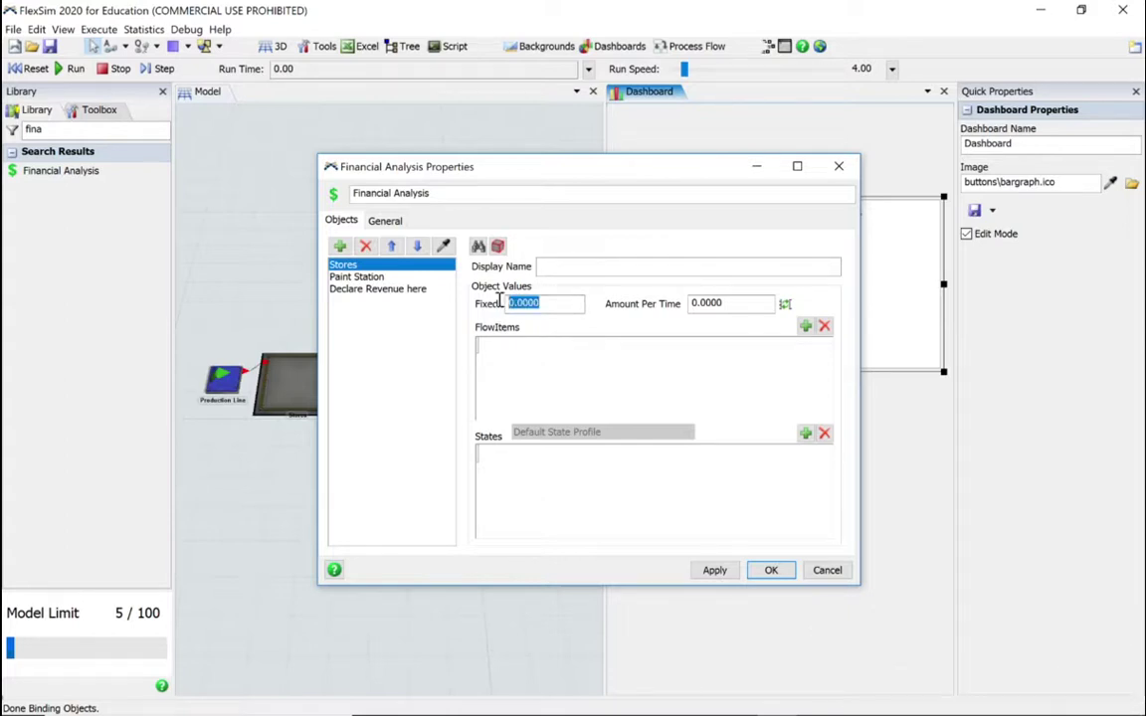
{"action": "type", "text": "100"}
Set the currency of the Financial Analysis to Pound
{"action": "left_click", "coordinate": [385, 222]}
{"action": "left_click", "coordinate": [443, 249]}
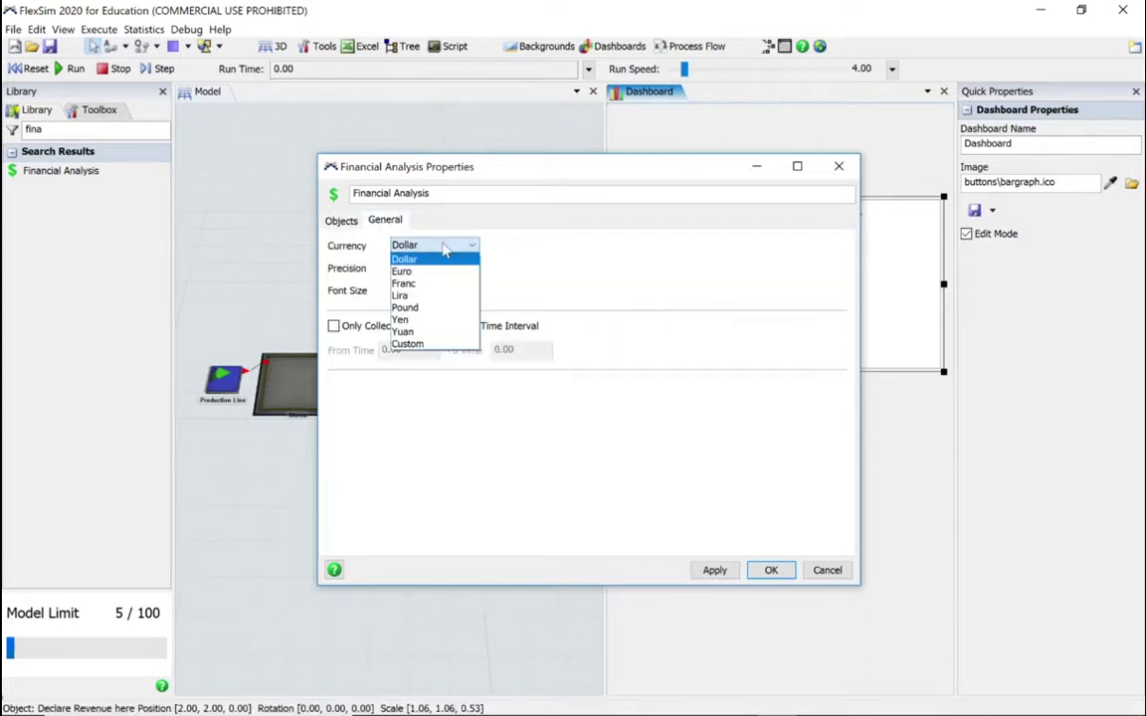
{"action": "left_click", "coordinate": [418, 307]}
Enter "Production Line" as the display name for the Stores entry
{"action": "left_click", "coordinate": [341, 221]}
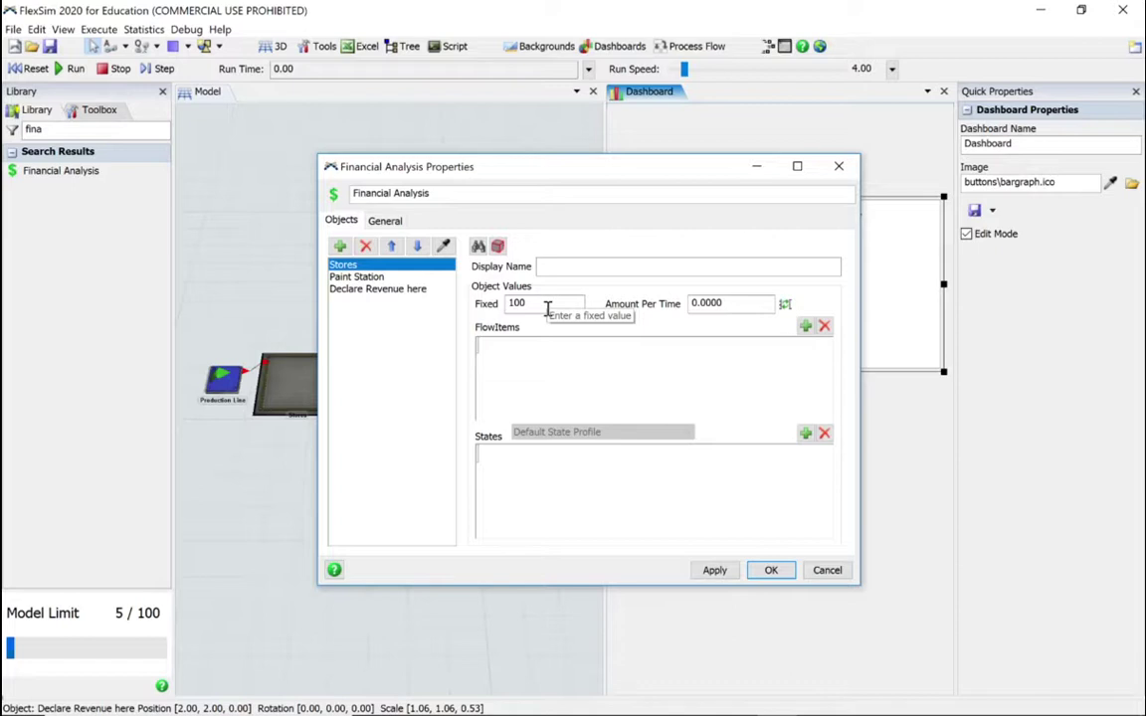
{"action": "left_click", "coordinate": [638, 271]}
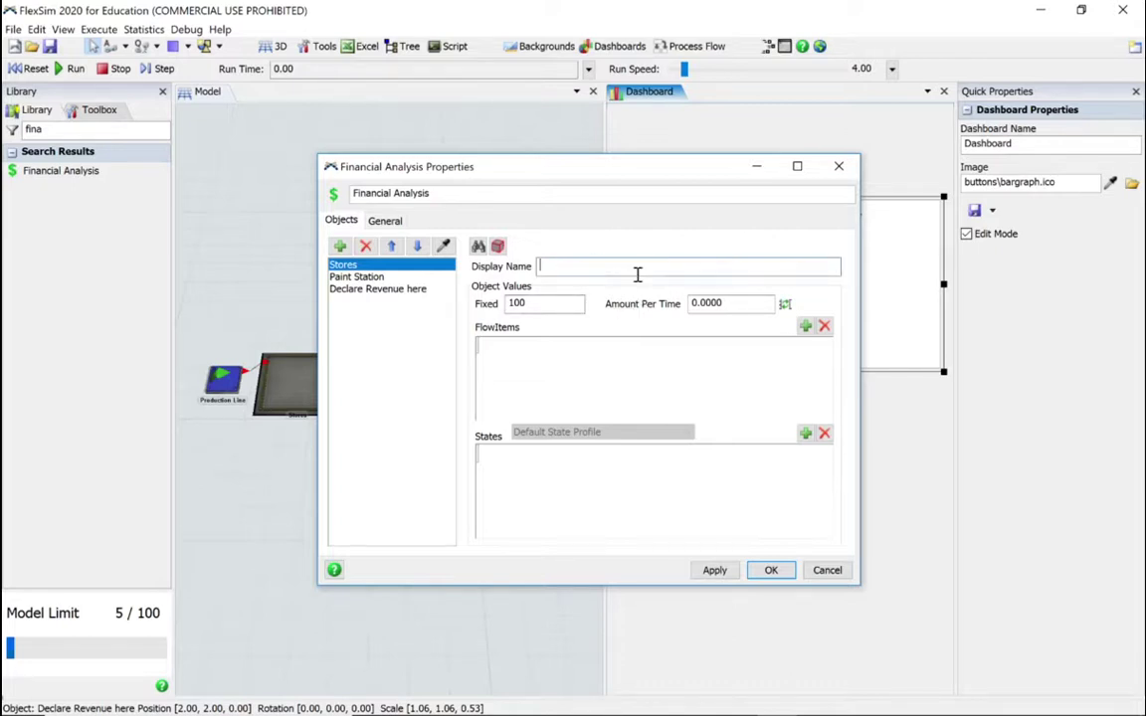
{"action": "type", "text": "Production Line"}
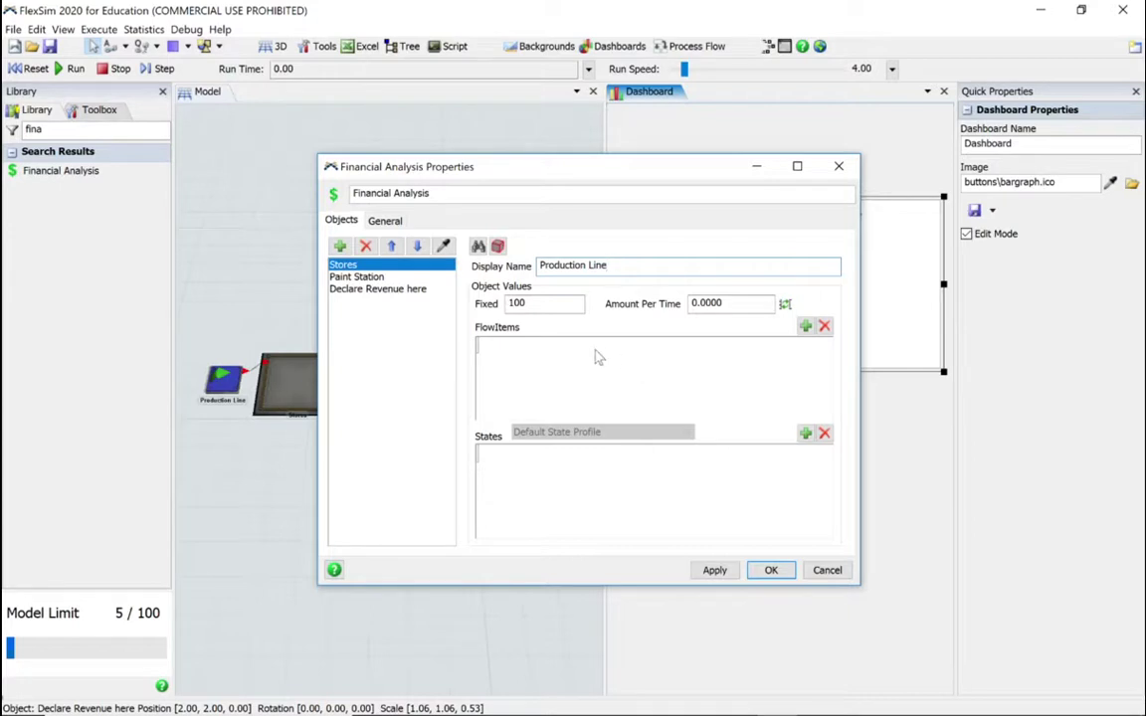
Add a flow item row to Stores with label name Car Type and an amount per time of 1
{"action": "left_click", "coordinate": [806, 326]}
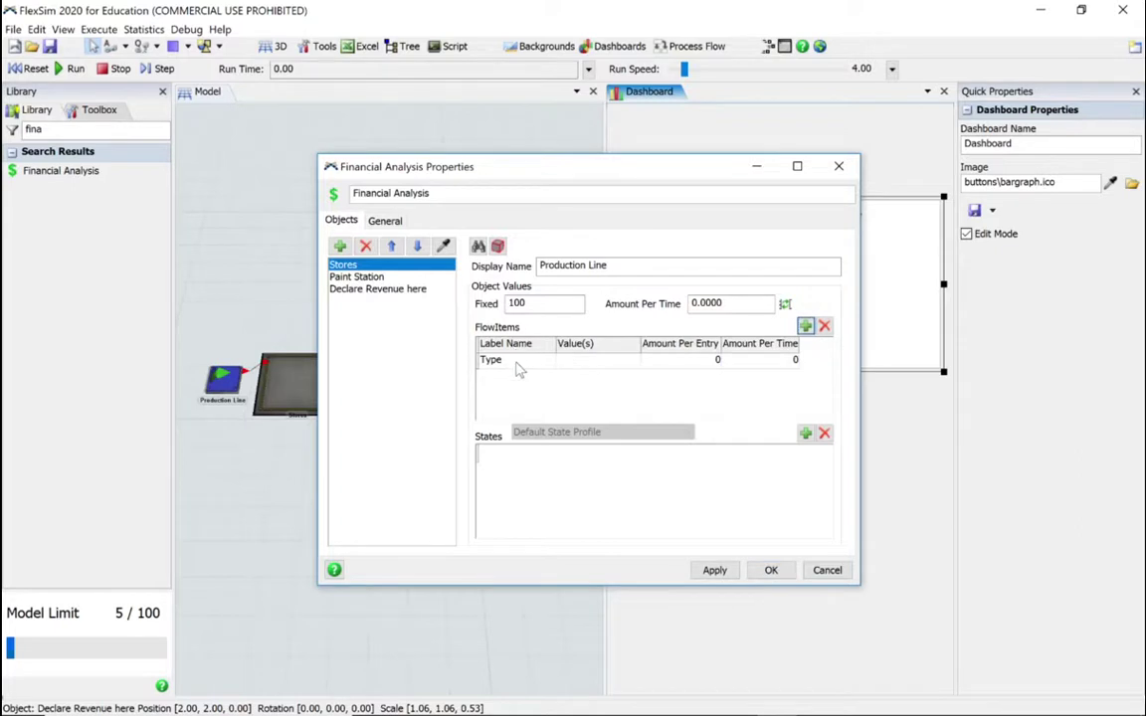
{"action": "double_click", "coordinate": [515, 362]}
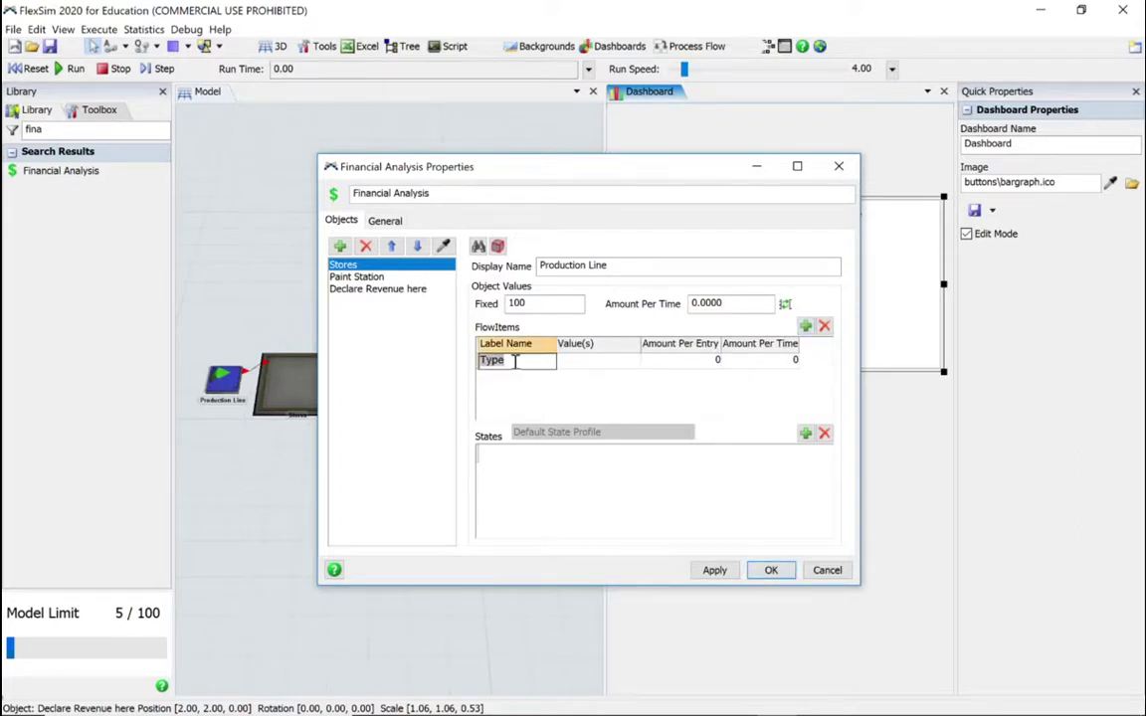
{"action": "type", "text": "Car Type"}
{"action": "left_click", "coordinate": [777, 363]}
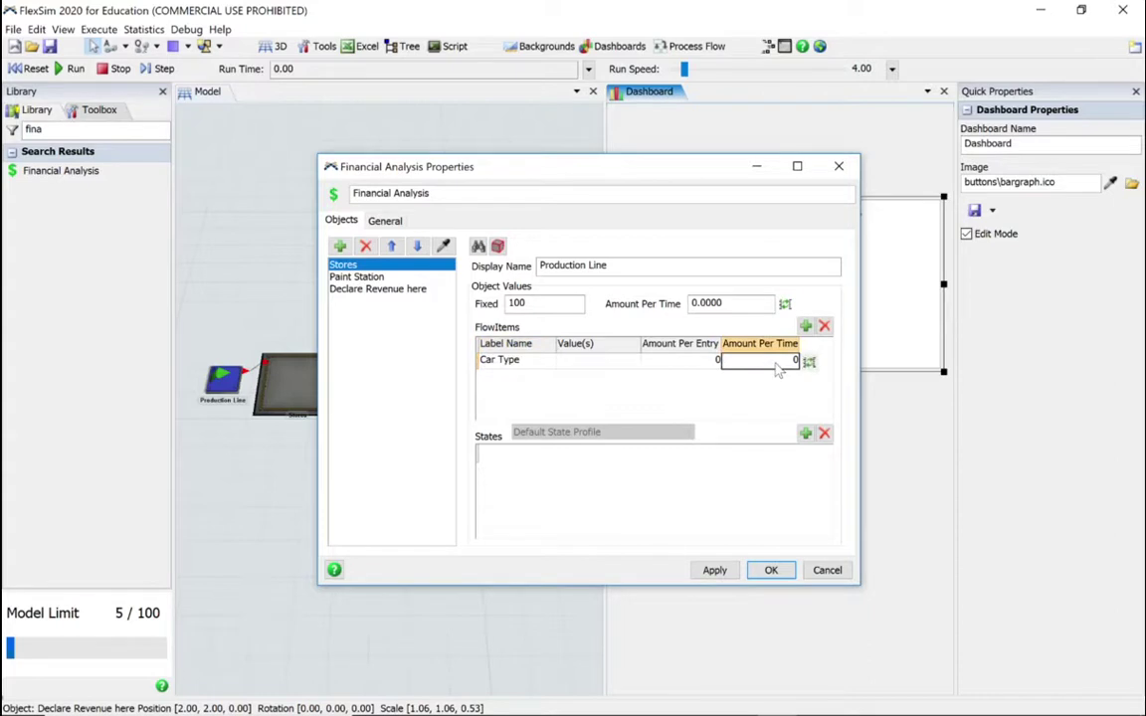
{"action": "type", "text": "1"}
{"action": "key", "text": "Return"}
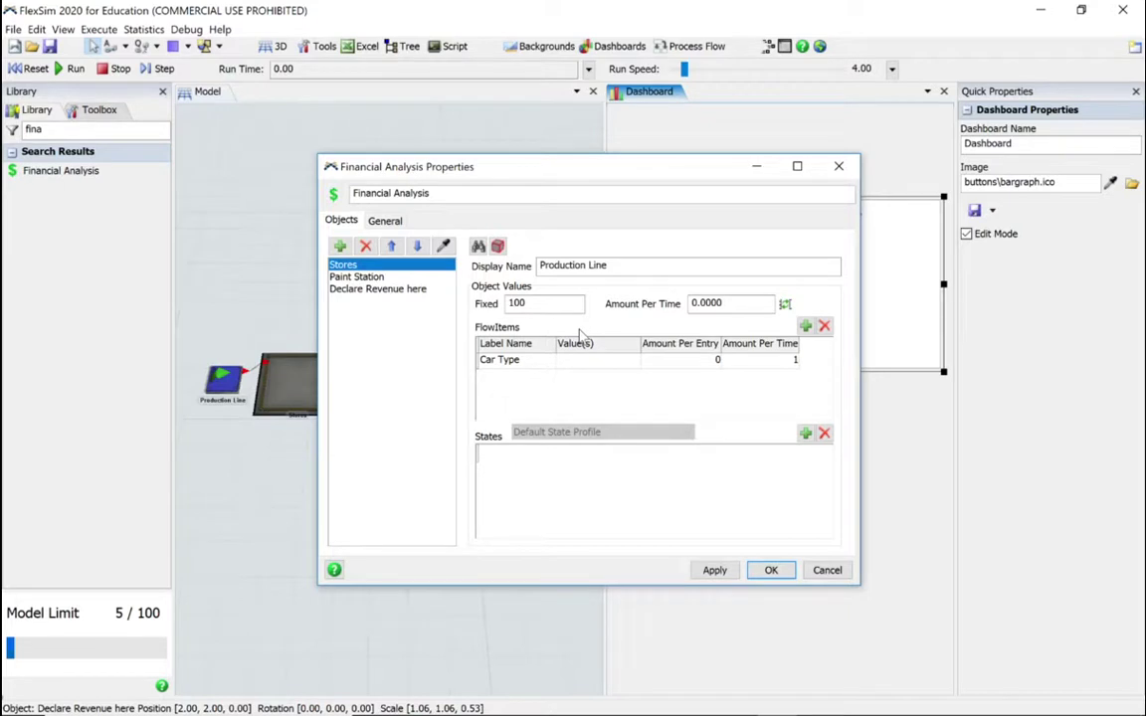
Set the Paint Station object values to a fixed amount of 200 and an amount per time of 2
{"action": "left_click", "coordinate": [355, 280]}
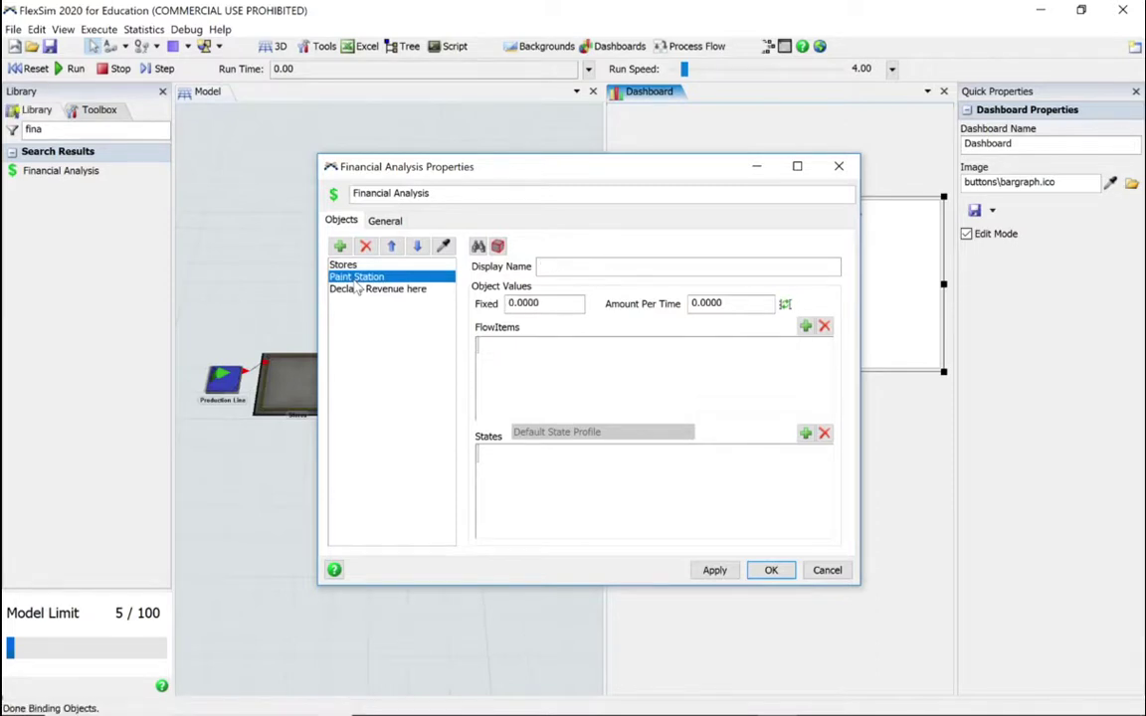
{"action": "double_click", "coordinate": [565, 304]}
{"action": "type", "text": "200"}
{"action": "double_click", "coordinate": [758, 305]}
{"action": "type", "text": "2"}
Add two flow item rows to Paint Station and fill the first with Car Type, values 1-3, amount per entry 10 and amount per time 2
{"action": "left_click", "coordinate": [806, 327]}
{"action": "left_click", "coordinate": [806, 327]}
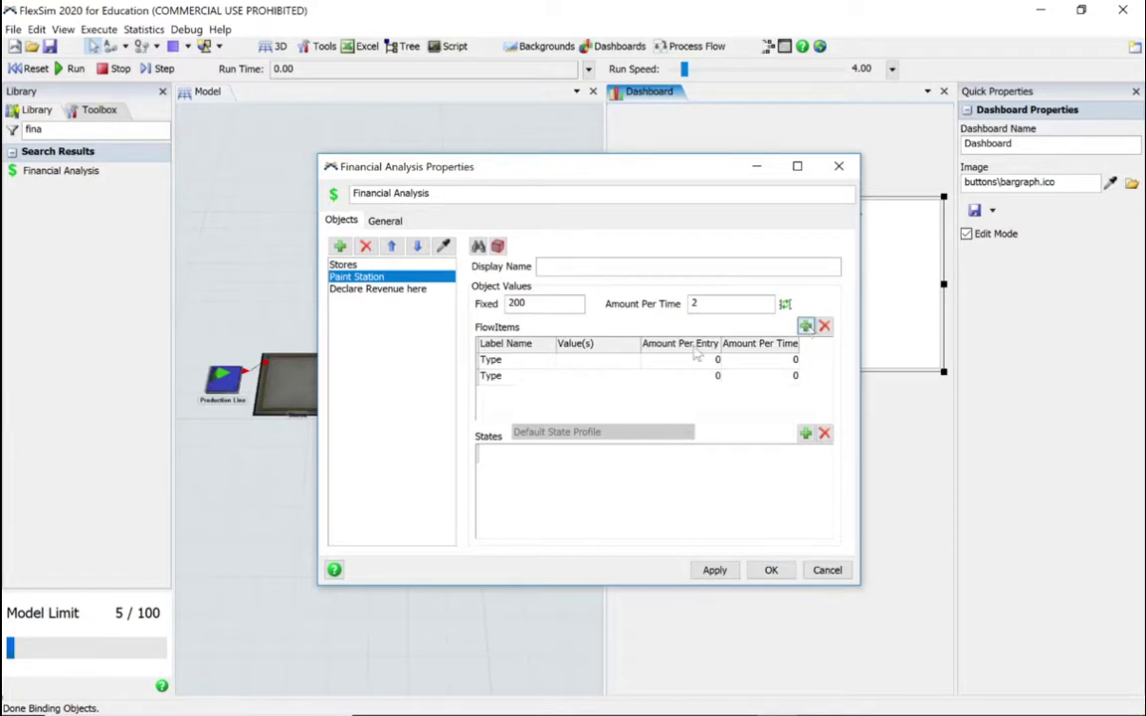
{"action": "left_click", "coordinate": [535, 362]}
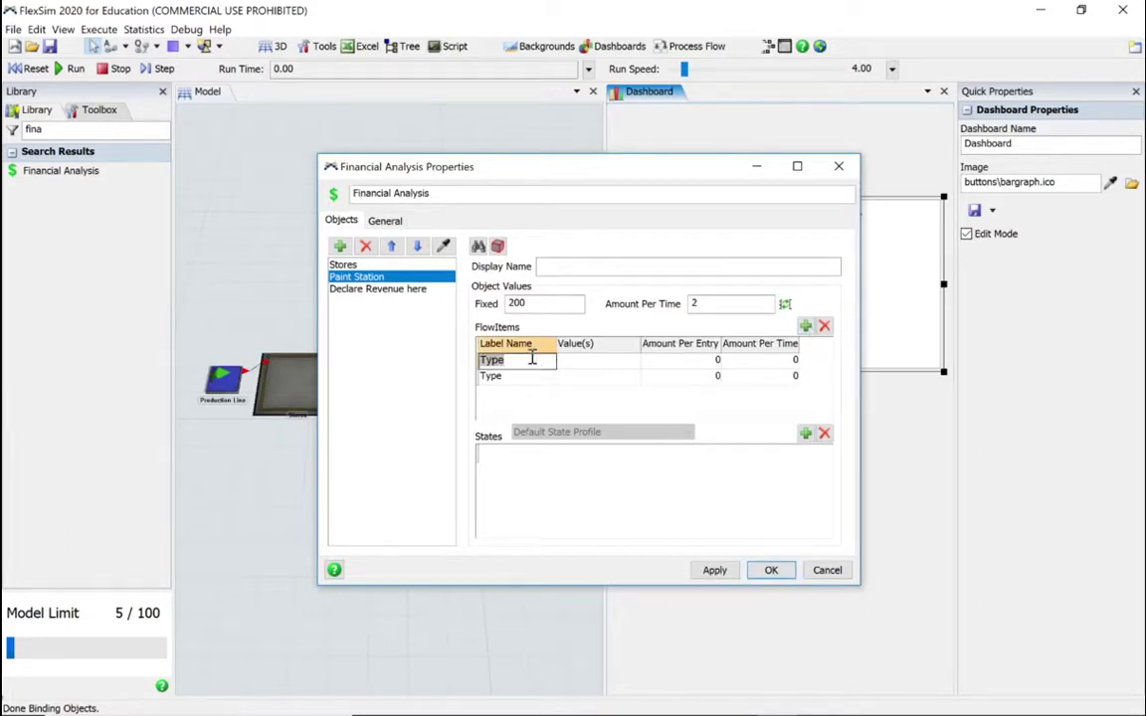
{"action": "type", "text": "Car Type1"}
{"action": "key", "text": "BackSpace"}
{"action": "key", "text": "Tab"}
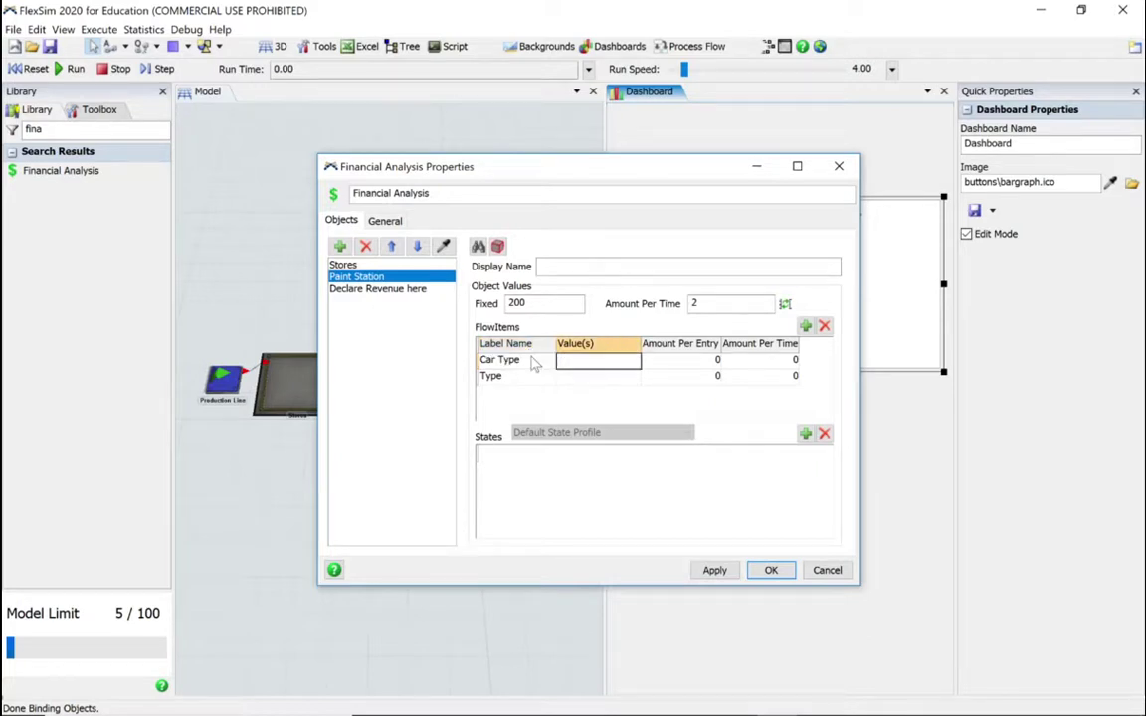
{"action": "type", "text": "1-3"}
{"action": "key", "text": "Tab"}
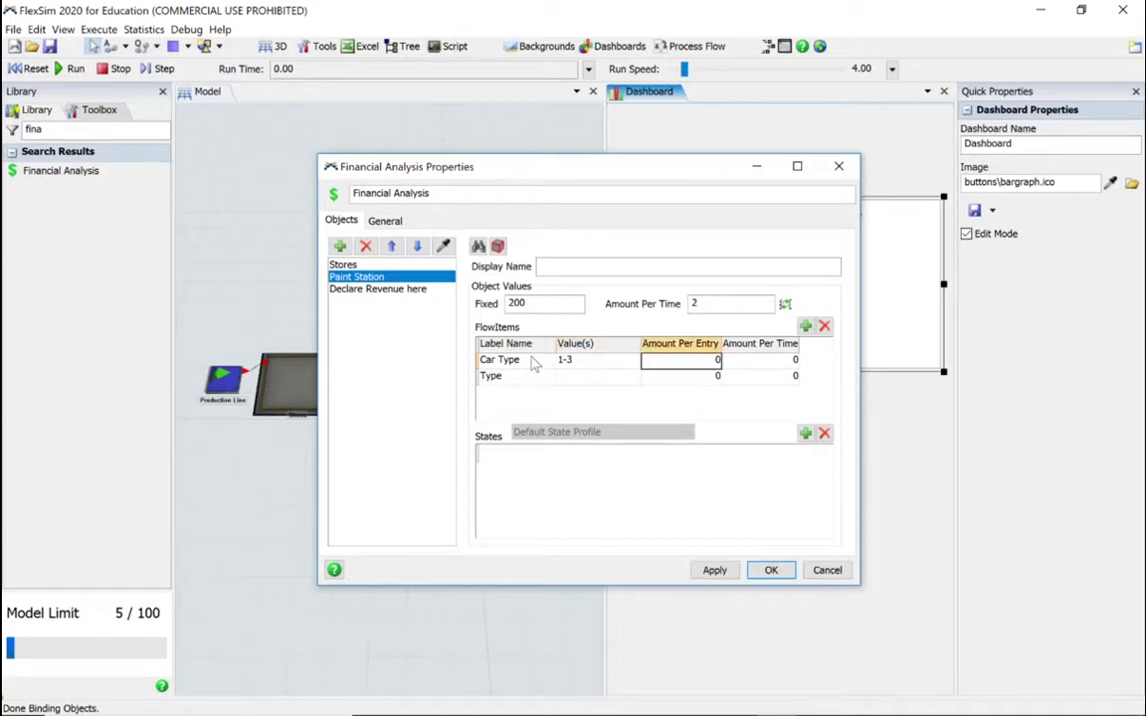
{"action": "type", "text": "10"}
{"action": "key", "text": "Tab"}
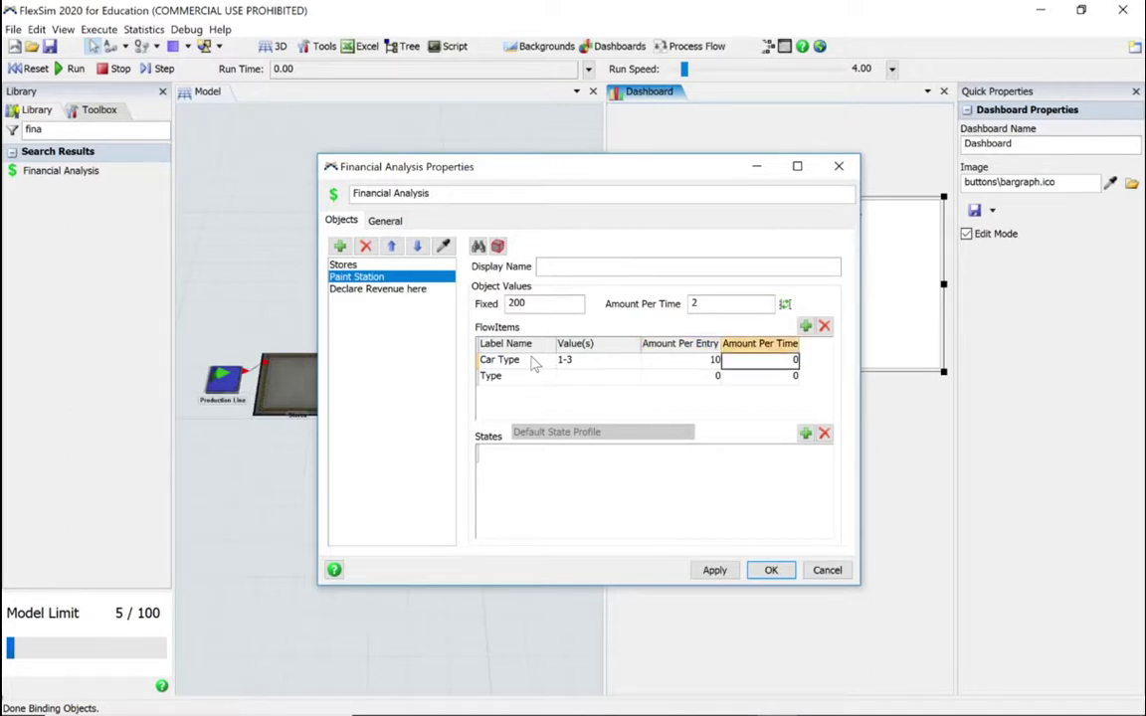
{"action": "type", "text": "2"}
{"action": "key", "text": "Return"}
Fill Paint Station's second flow item row with Car Type, value 4, amount per entry 1 and amount per time 3, and add an idle state row
{"action": "key", "text": "shift+Tab"}
{"action": "key", "text": "shift+Tab"}
{"action": "key", "text": "shift+Tab"}
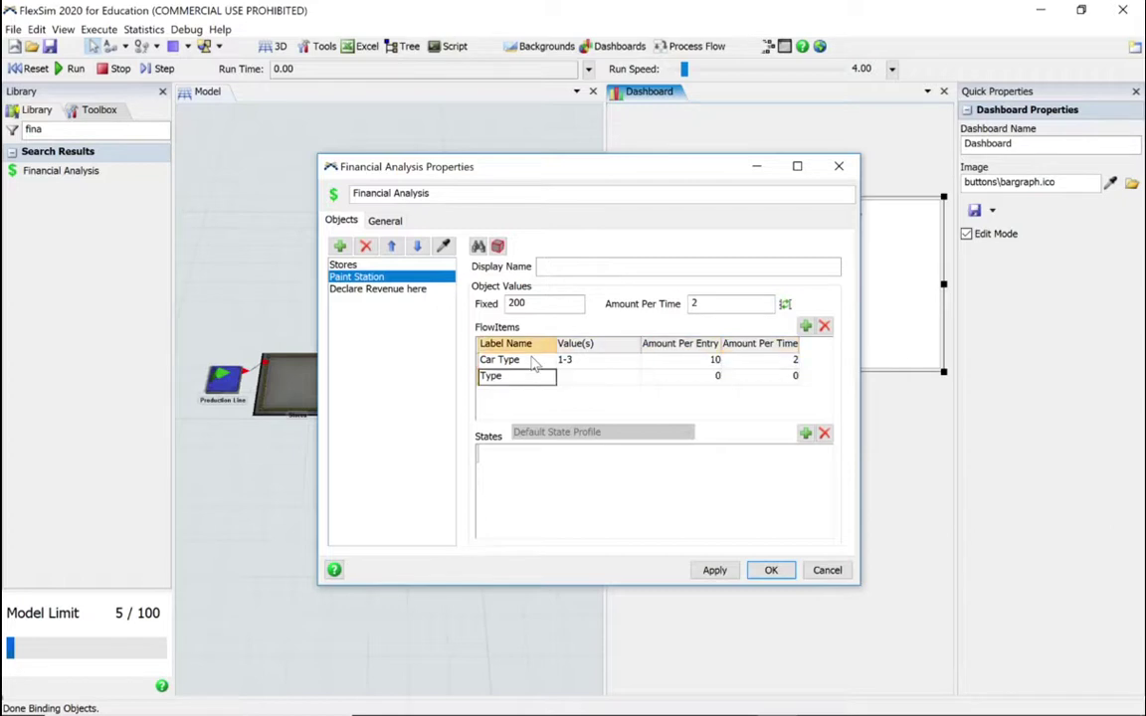
{"action": "type", "text": "Car Type"}
{"action": "key", "text": "Tab"}
{"action": "type", "text": "4"}
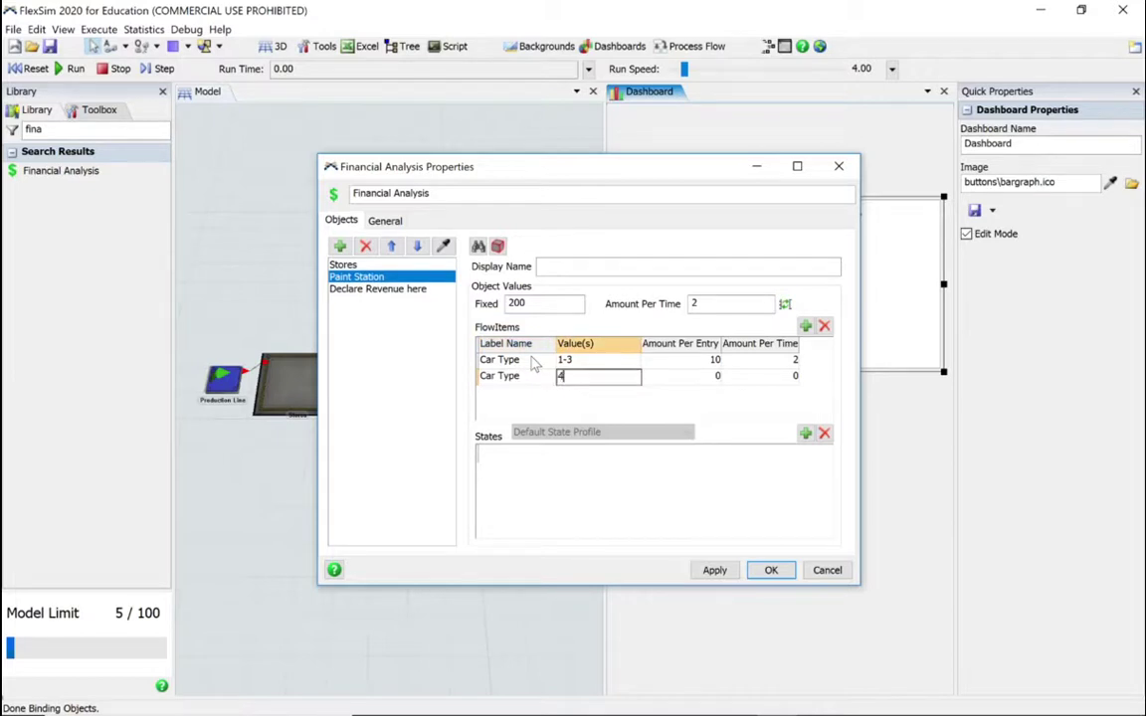
{"action": "key", "text": "Tab"}
{"action": "type", "text": "1"}
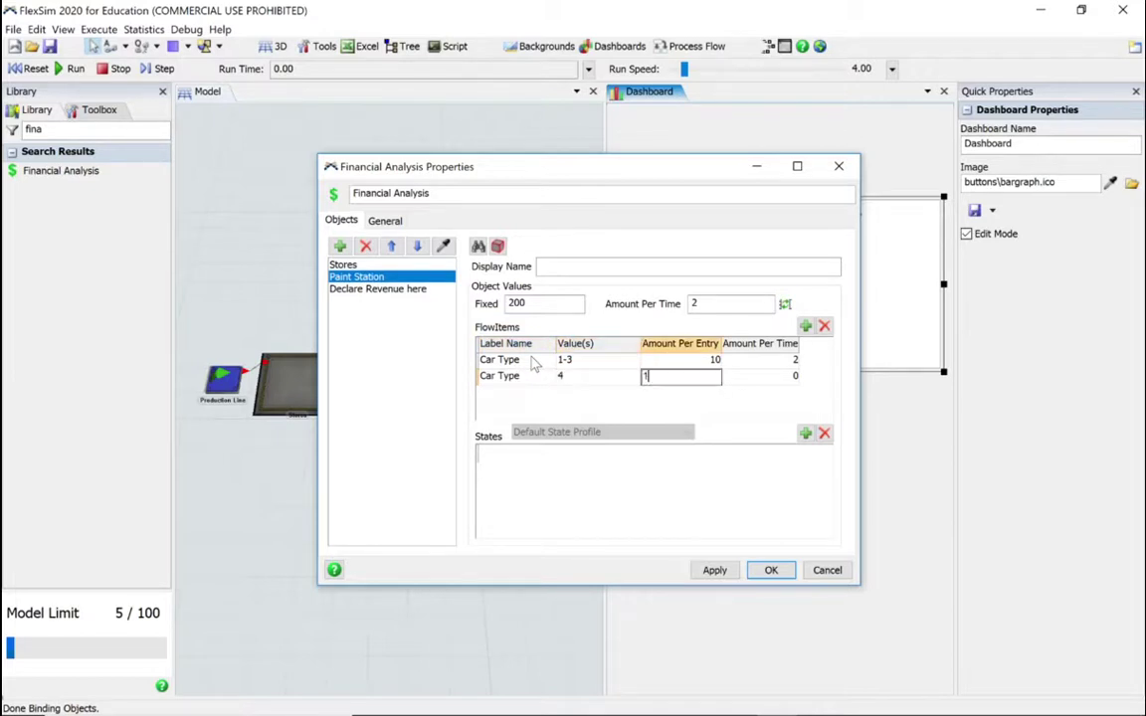
{"action": "key", "text": "Tab"}
{"action": "type", "text": "3"}
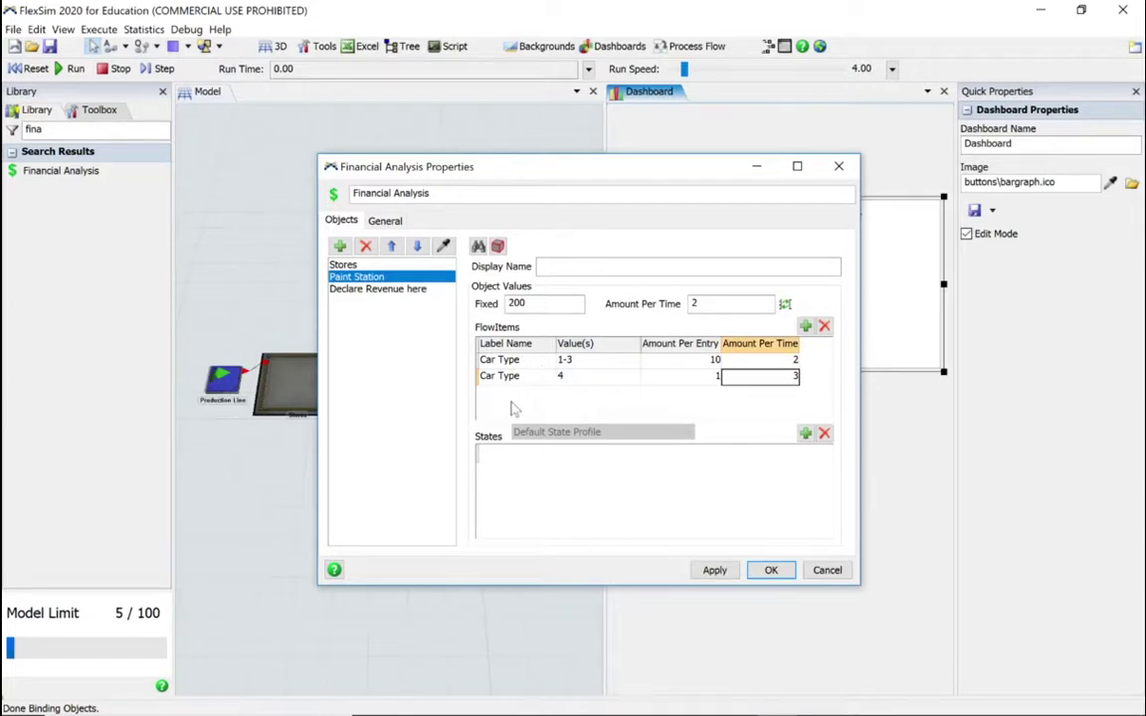
{"action": "left_click", "coordinate": [806, 433]}
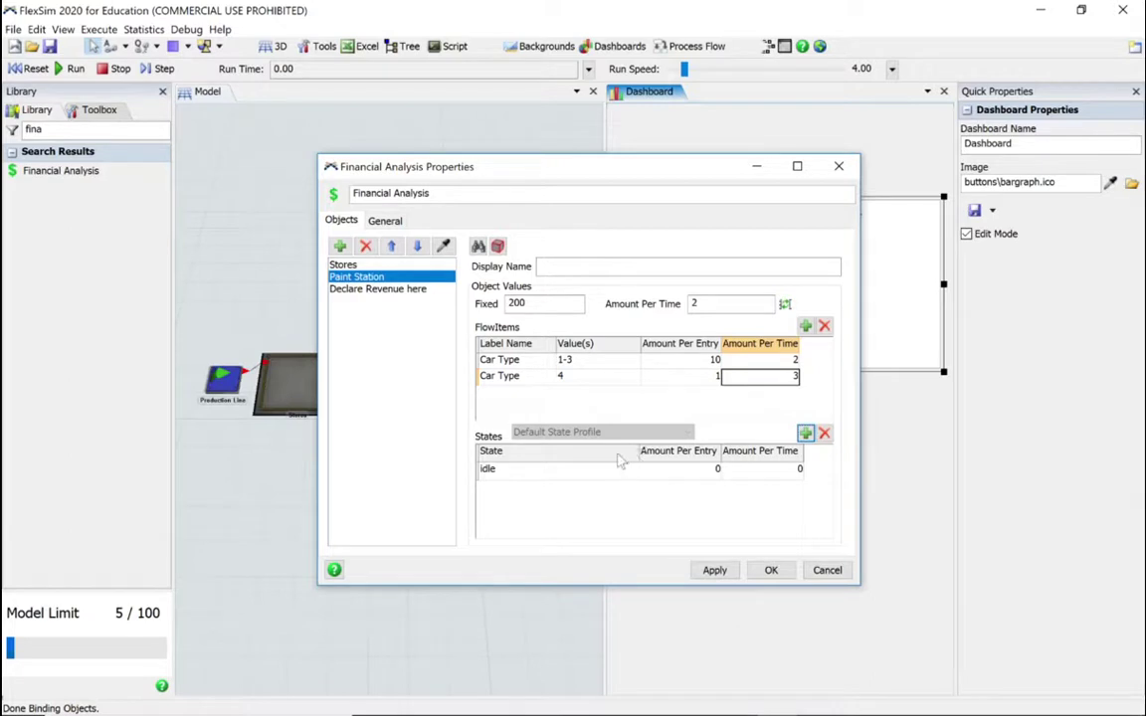
Add a Car Type flow item row to Declare Revenue here with an amount per entry of -100, and confirm the Financial Analysis properties
{"action": "left_click", "coordinate": [364, 291]}
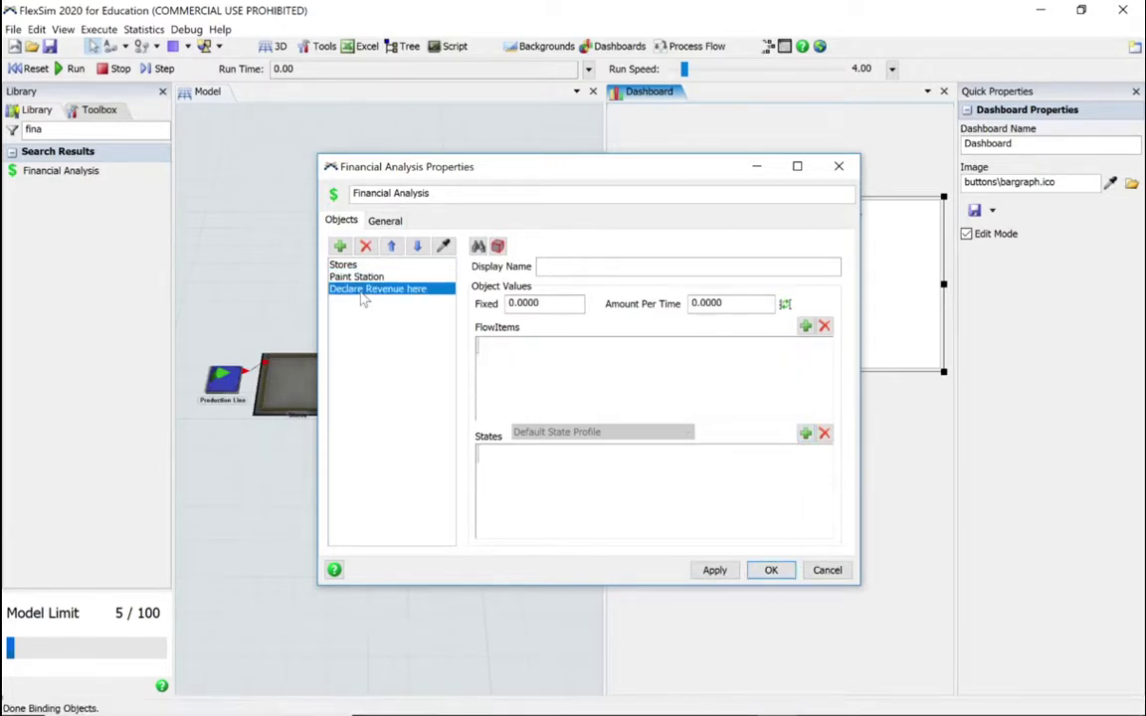
{"action": "left_click", "coordinate": [807, 328]}
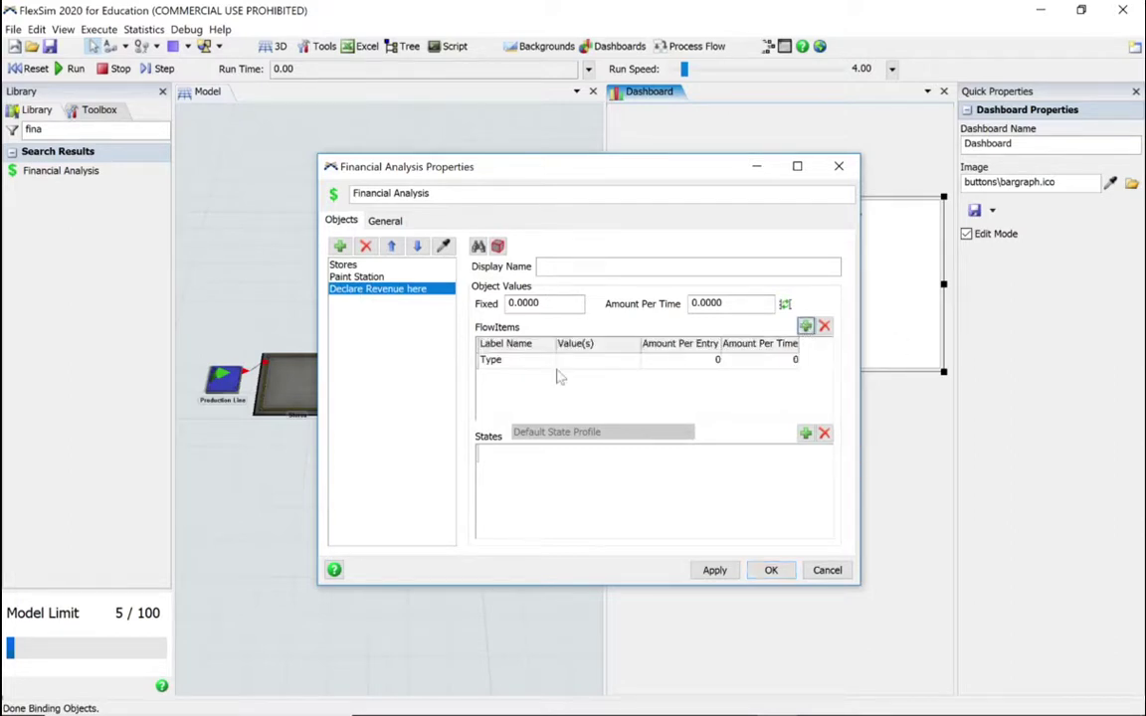
{"action": "double_click", "coordinate": [516, 364]}
{"action": "type", "text": "C"}
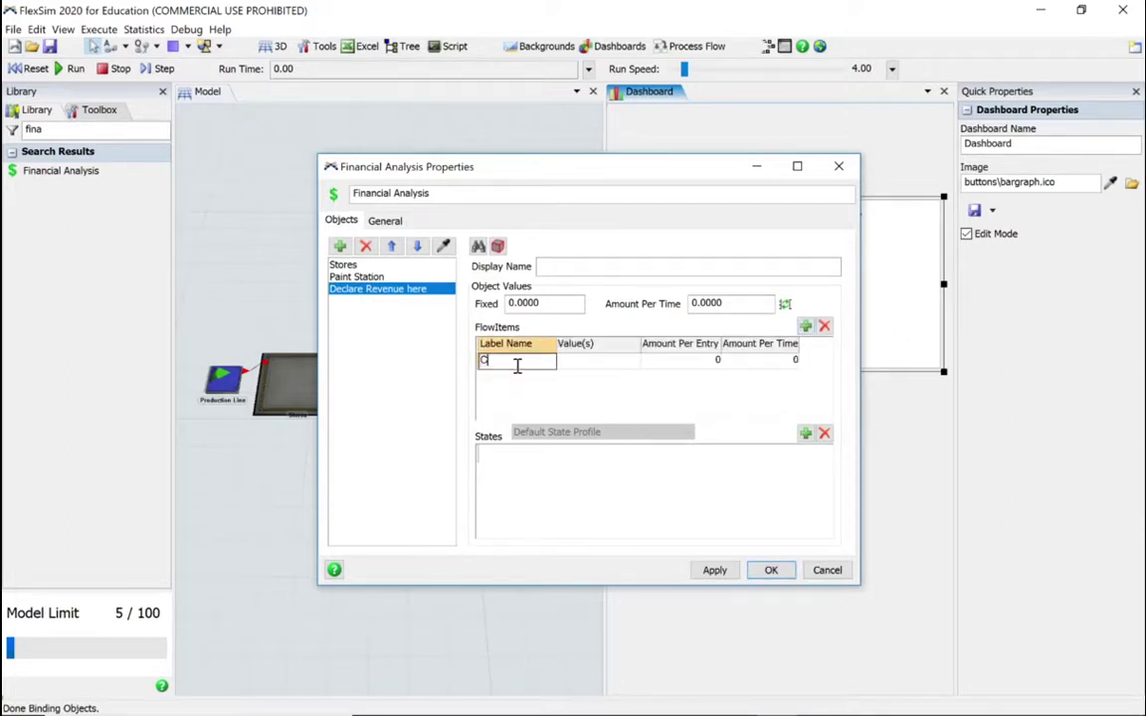
{"action": "type", "text": "ar Type"}
{"action": "left_click", "coordinate": [680, 364]}
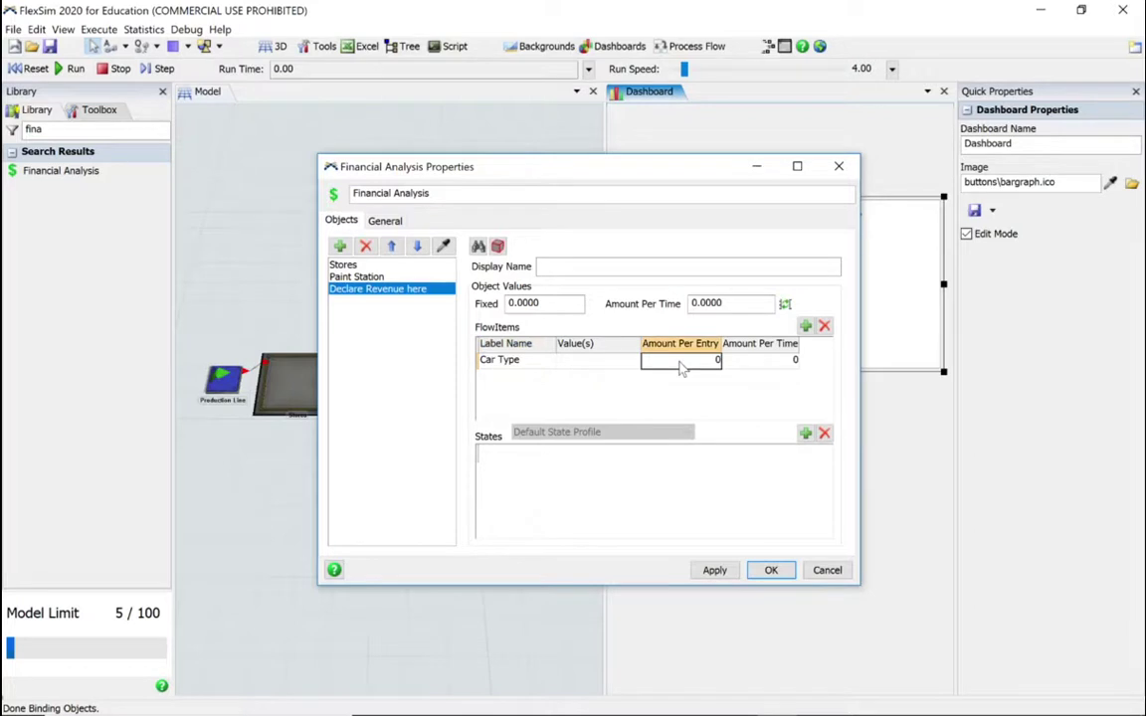
{"action": "type", "text": "-100"}
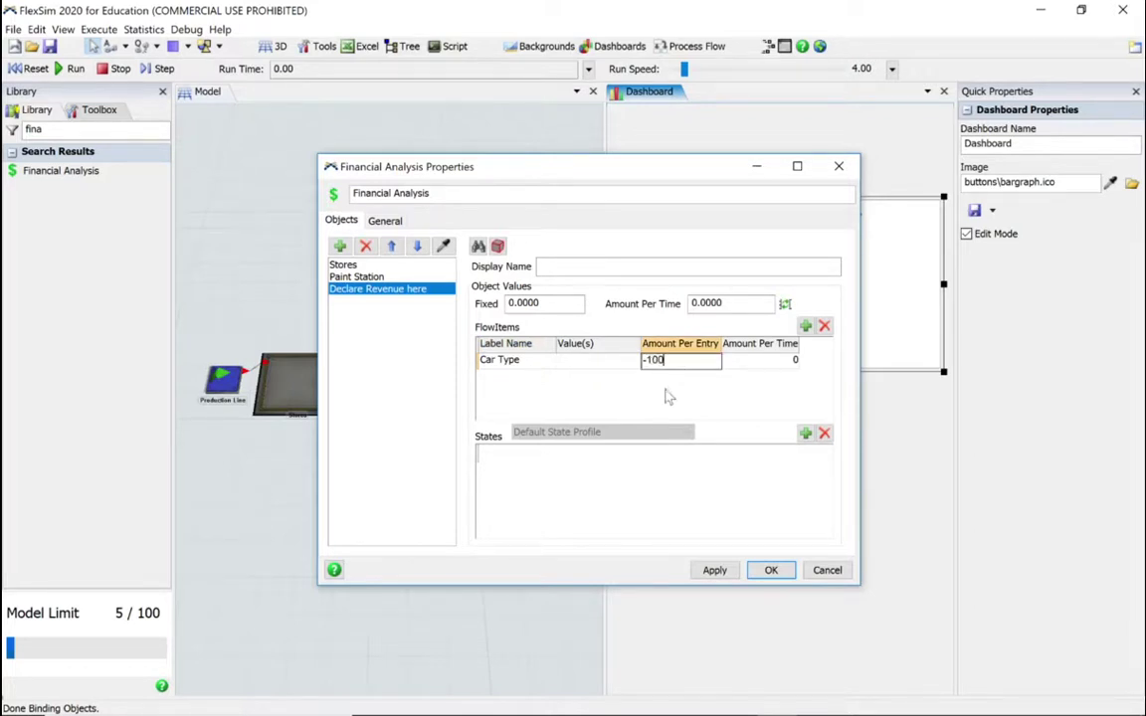
{"action": "left_click", "coordinate": [671, 390]}
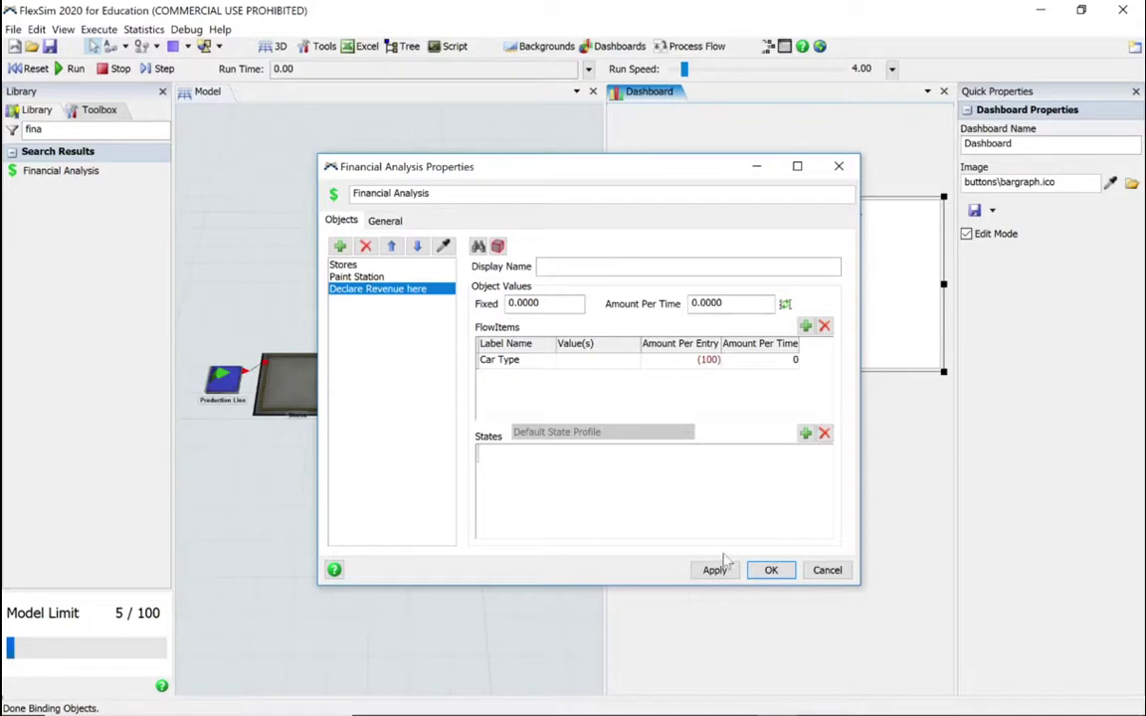
{"action": "left_click", "coordinate": [772, 570]}
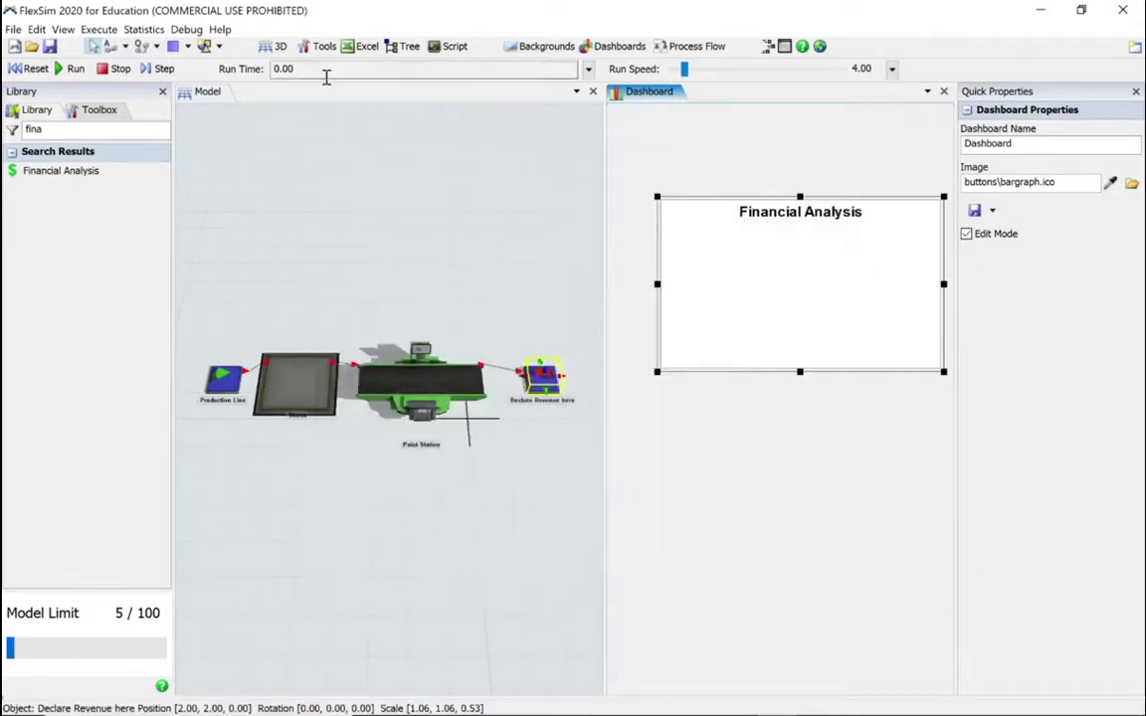
Enable the model's stop time and set it to 480 minutes
{"action": "left_click", "coordinate": [588, 69]}
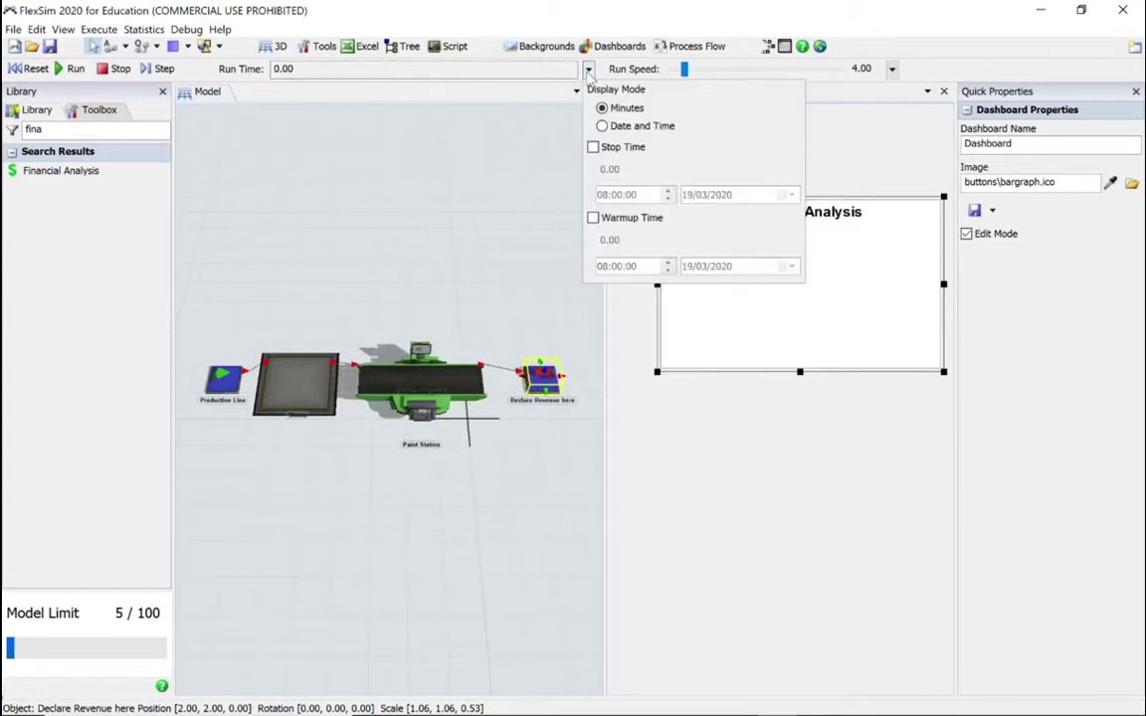
{"action": "left_click", "coordinate": [624, 148]}
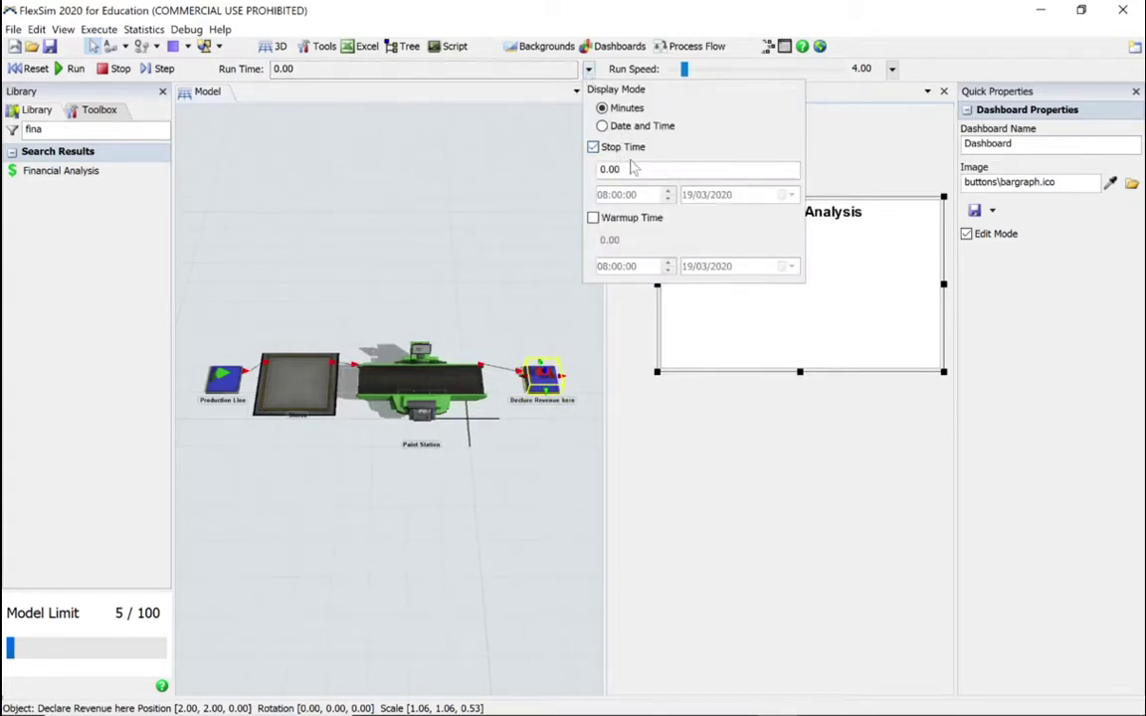
{"action": "double_click", "coordinate": [633, 169]}
{"action": "type", "text": "480"}
{"action": "left_click", "coordinate": [466, 543]}
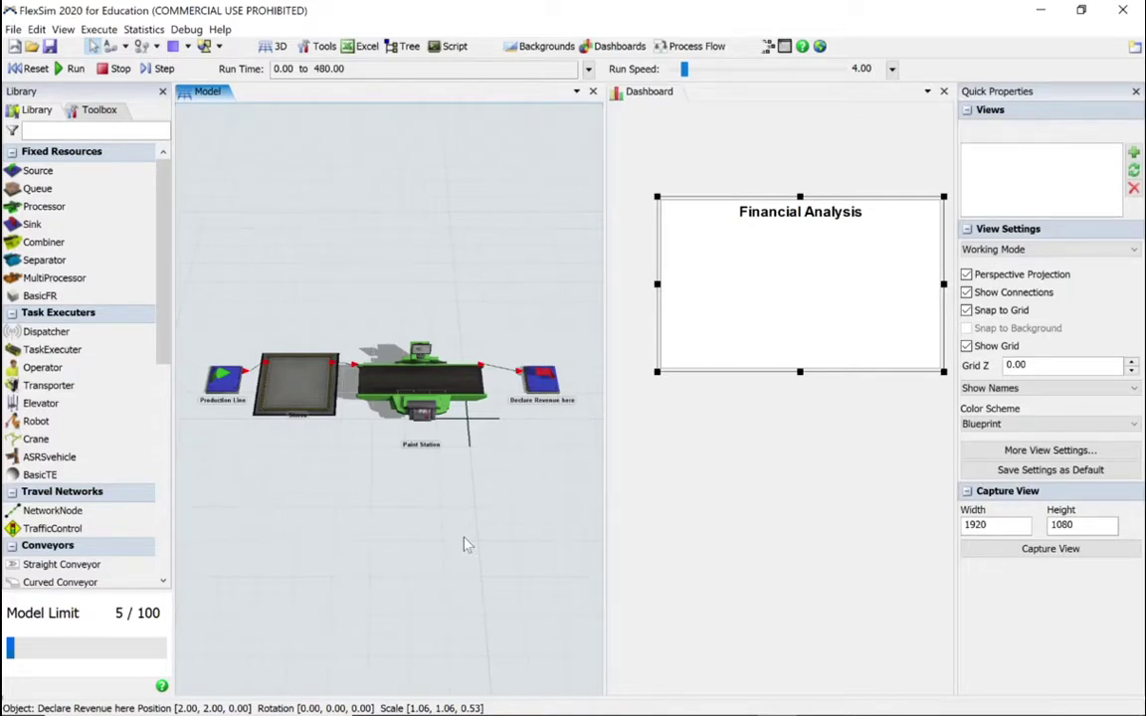
Reset and run the simulation to its stop time, raising the run speed to about 1354
{"action": "left_click", "coordinate": [30, 68]}
{"action": "left_click", "coordinate": [74, 70]}
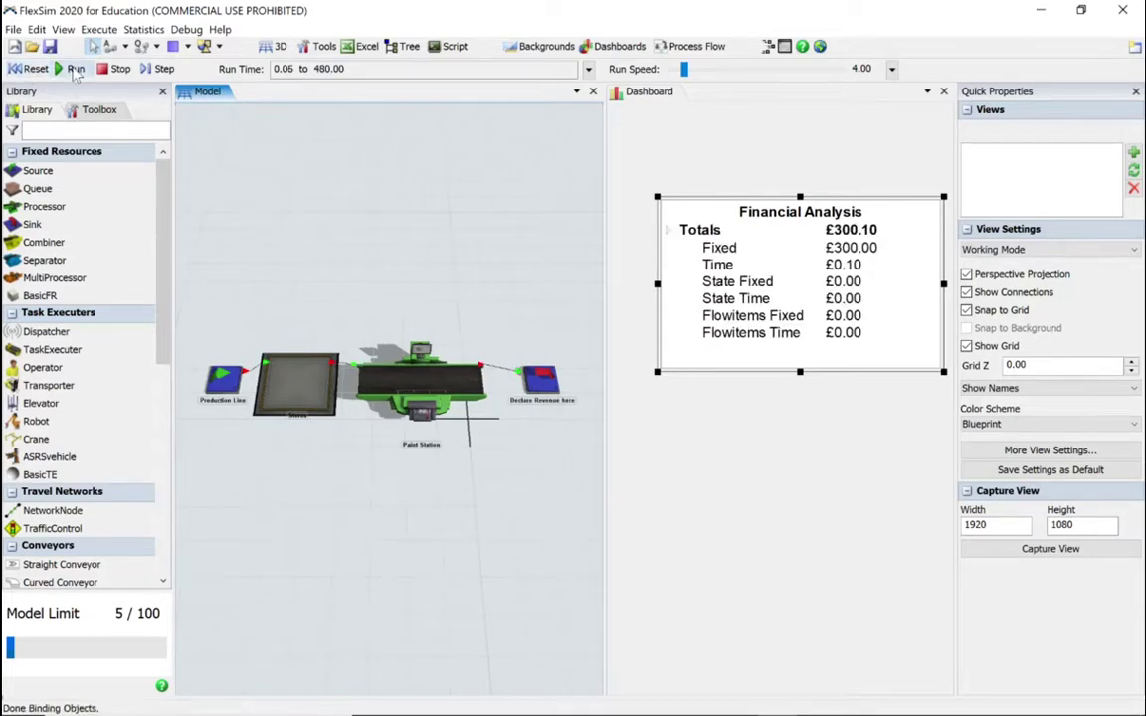
{"action": "mouse_move", "coordinate": [690, 69]}
{"action": "left_mouse_down"}
{"action": "mouse_move", "coordinate": [618, 70]}
{"action": "mouse_move", "coordinate": [727, 78]}
{"action": "mouse_move", "coordinate": [709, 78]}
{"action": "left_mouse_up"}
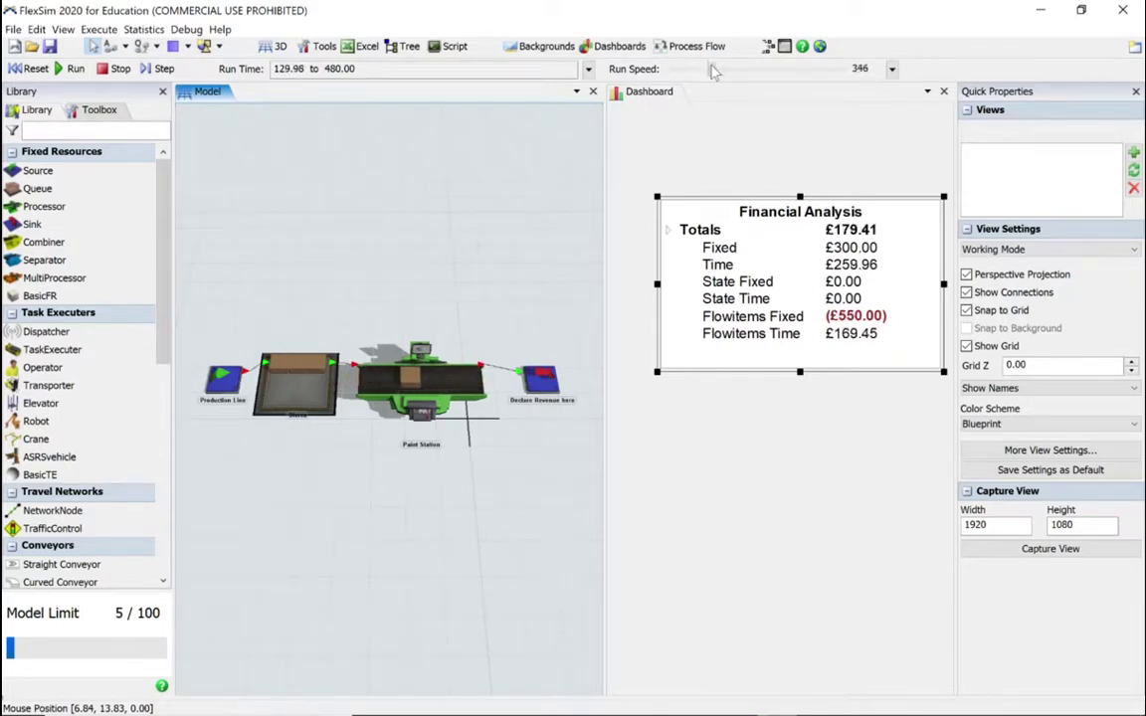
{"action": "left_click_drag", "start_coordinate": [707, 68], "coordinate": [727, 71]}
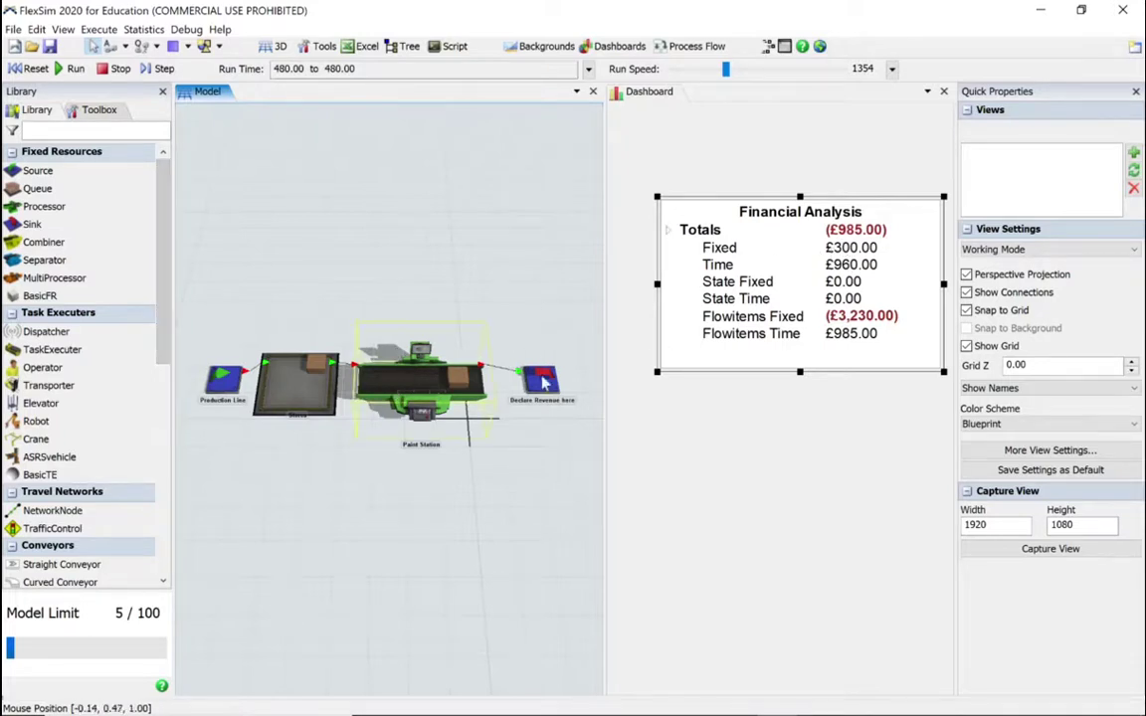
Review the Financial Analysis cost settings for Stores and Paint Station beside the dashboard totals, and close the properties
{"action": "double_click", "coordinate": [685, 352]}
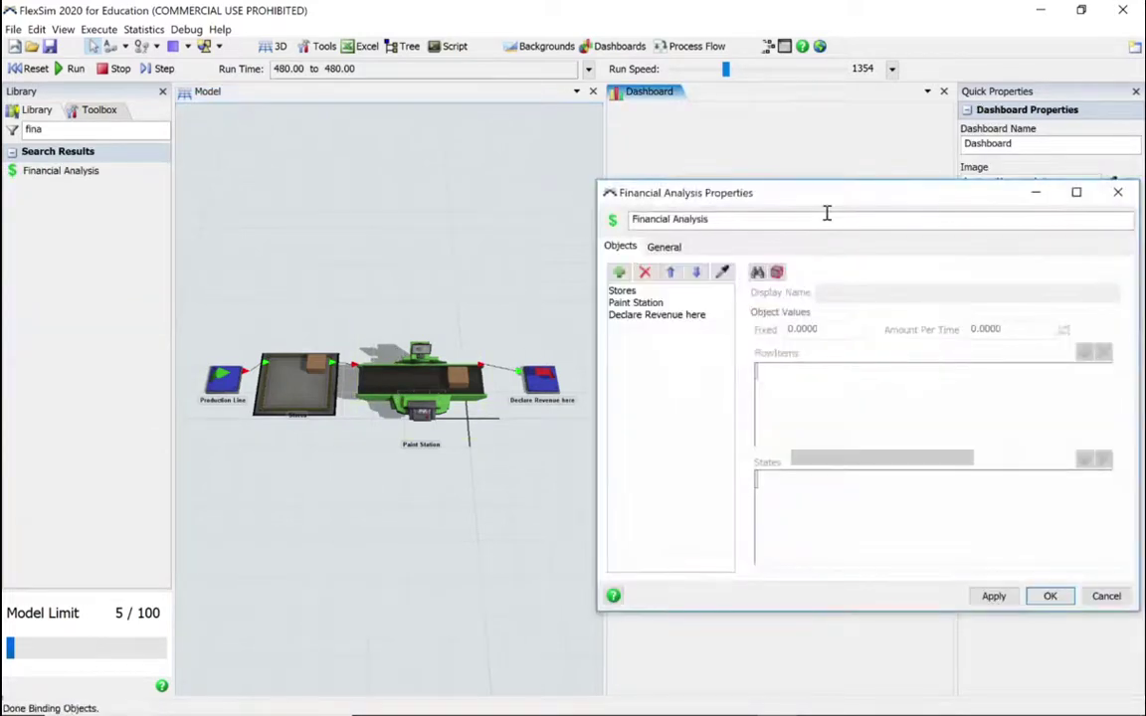
{"action": "left_click_drag", "start_coordinate": [832, 202], "coordinate": [225, 130]}
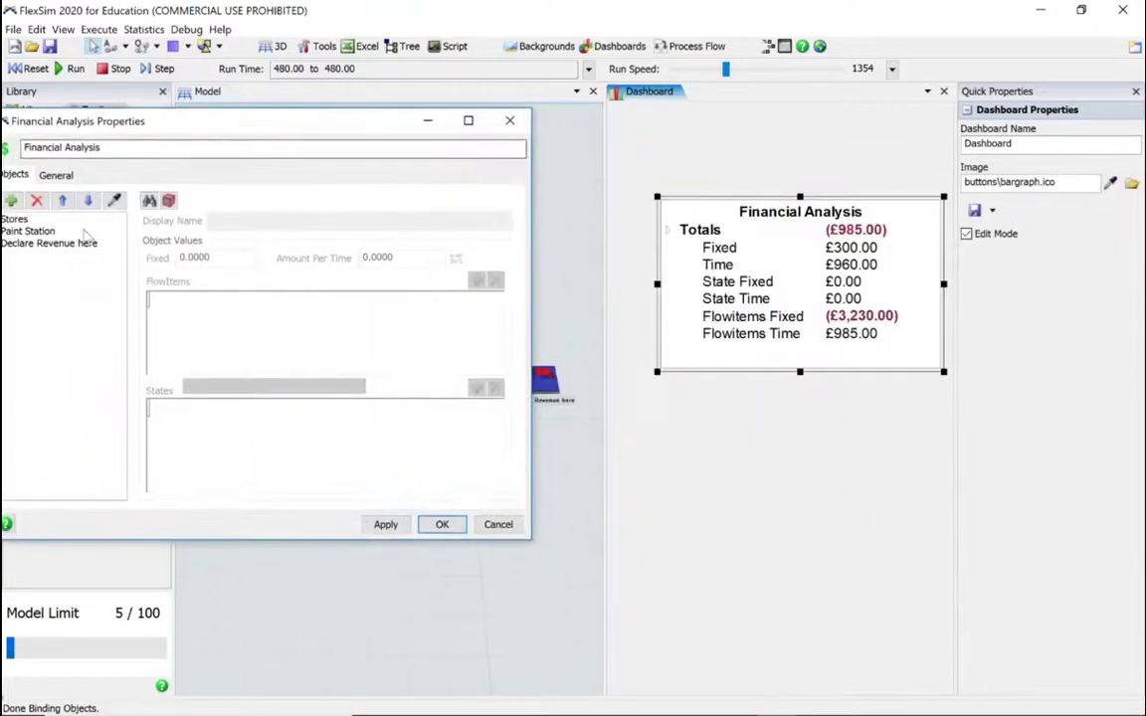
{"action": "left_click", "coordinate": [17, 220]}
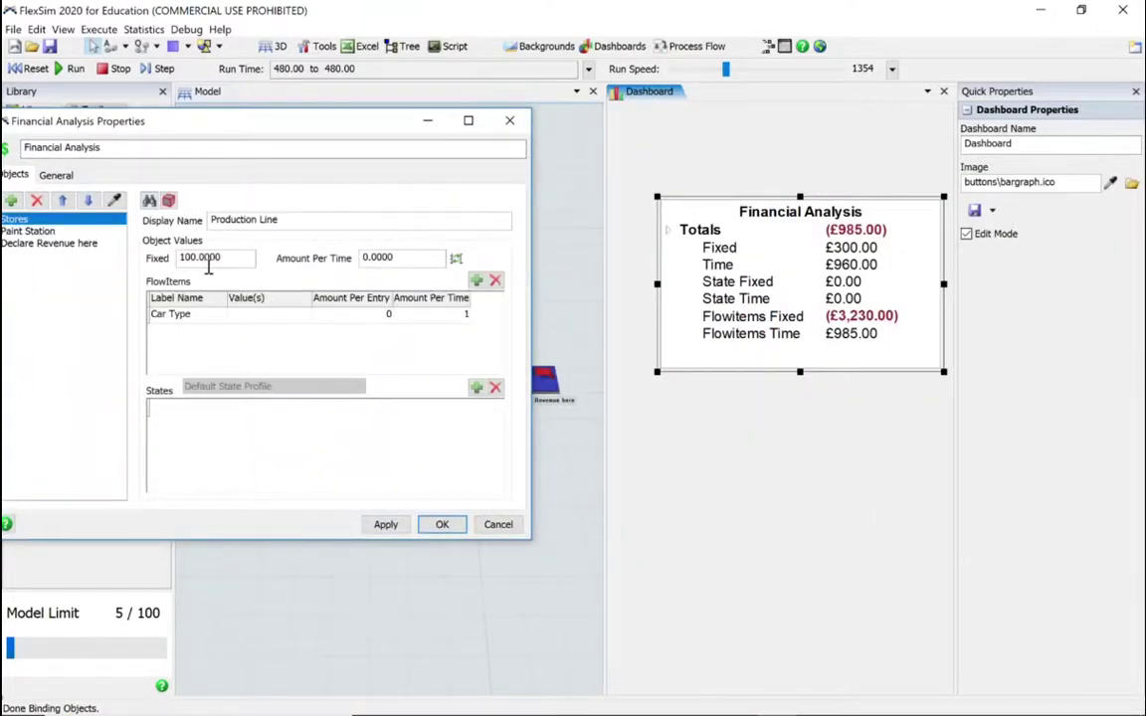
{"action": "left_click", "coordinate": [50, 232]}
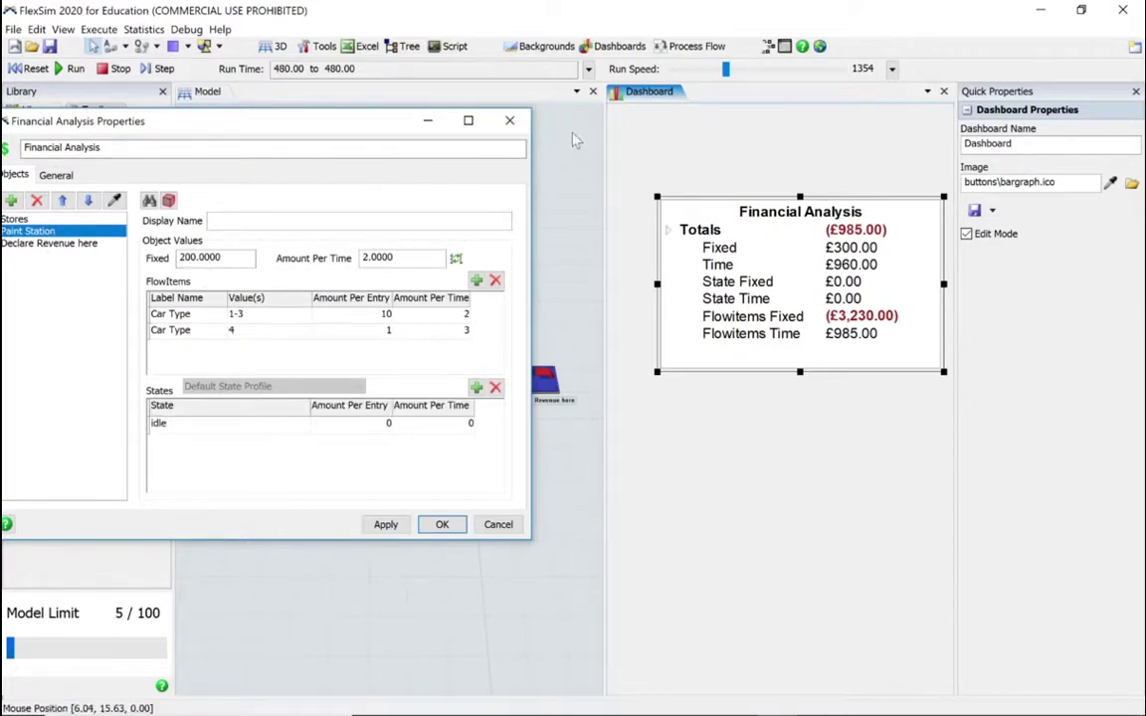
{"action": "left_click", "coordinate": [512, 121]}
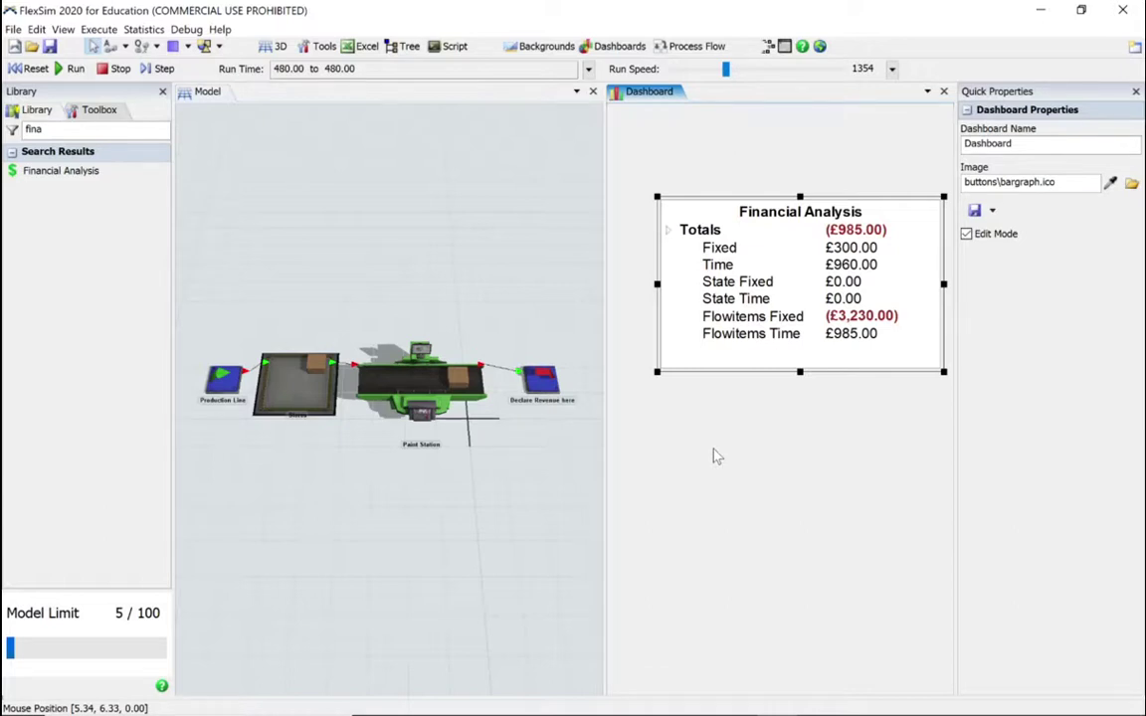
Compare Paint Station's flow item amounts per entry and per time with the dashboard's Flowitems results
{"action": "double_click", "coordinate": [690, 326]}
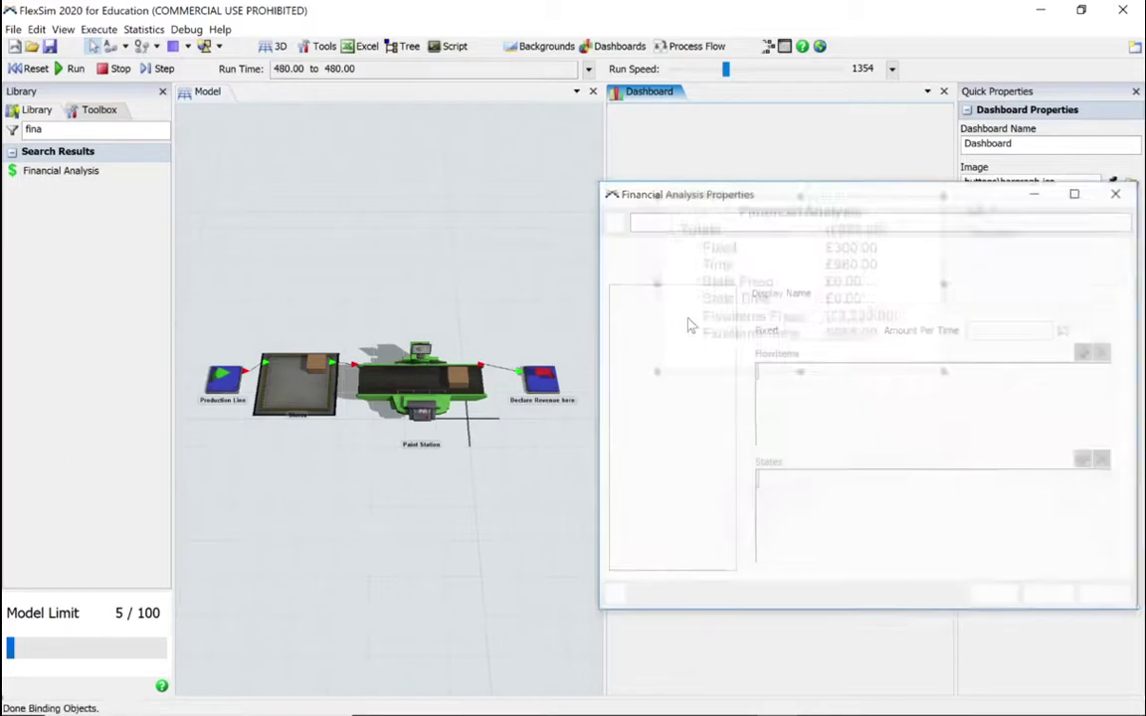
{"action": "left_click", "coordinate": [637, 302]}
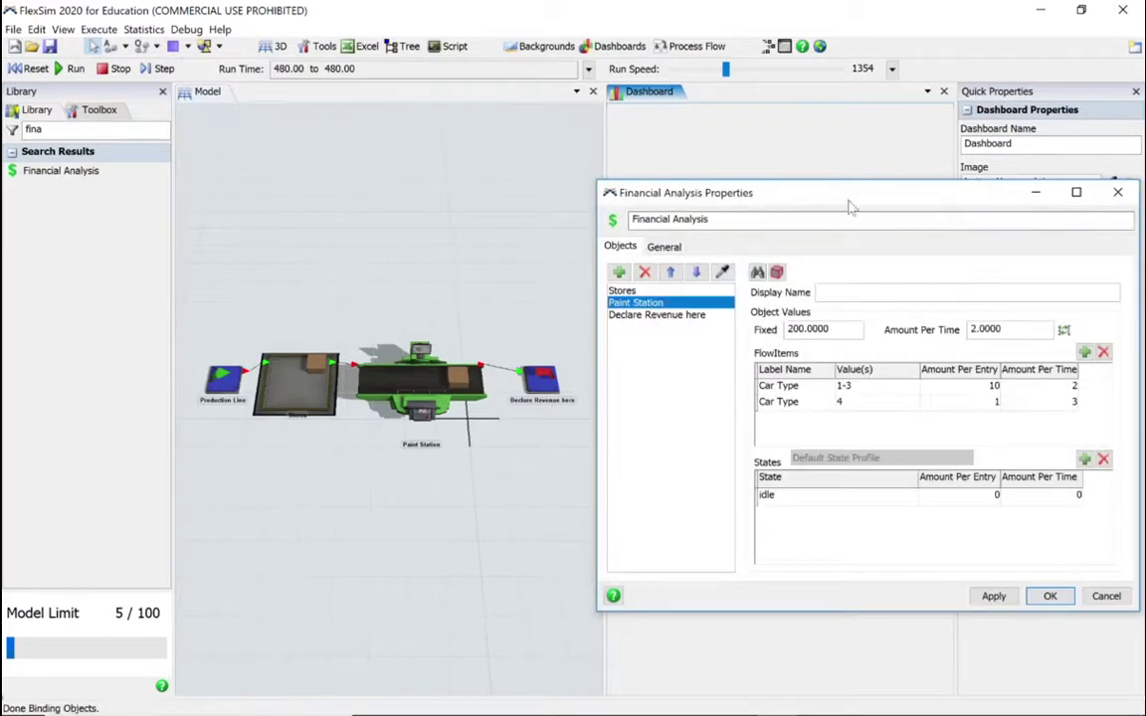
{"action": "left_click_drag", "start_coordinate": [855, 198], "coordinate": [377, 143]}
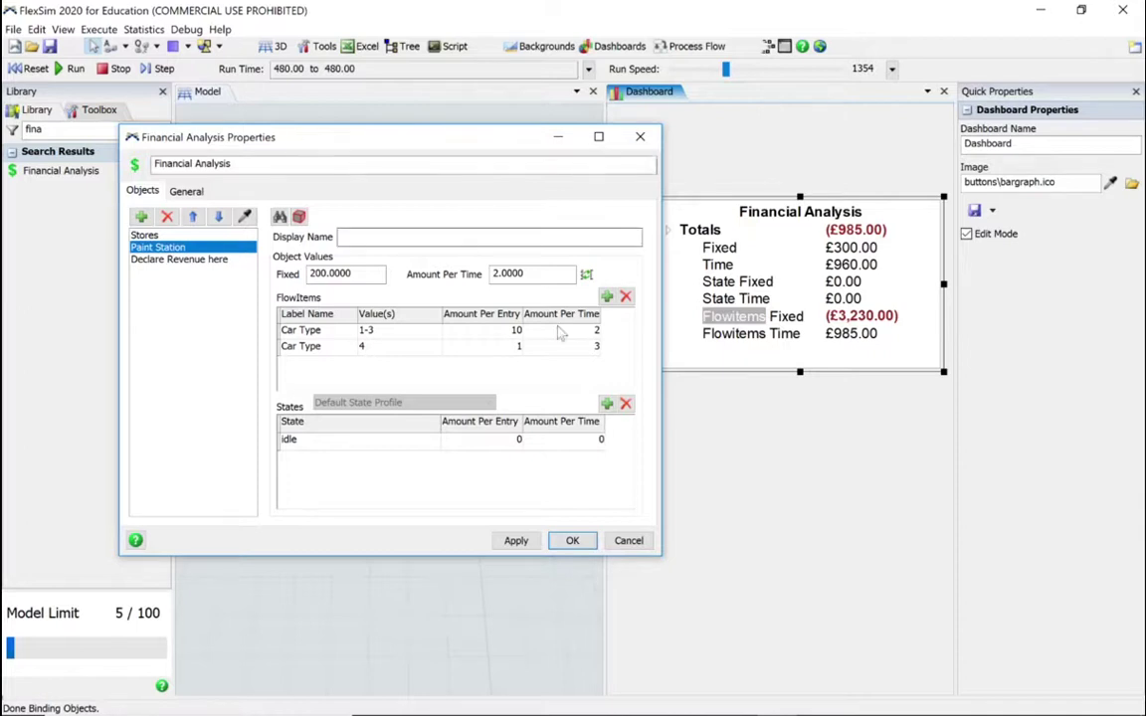
{"action": "left_click", "coordinate": [572, 541]}
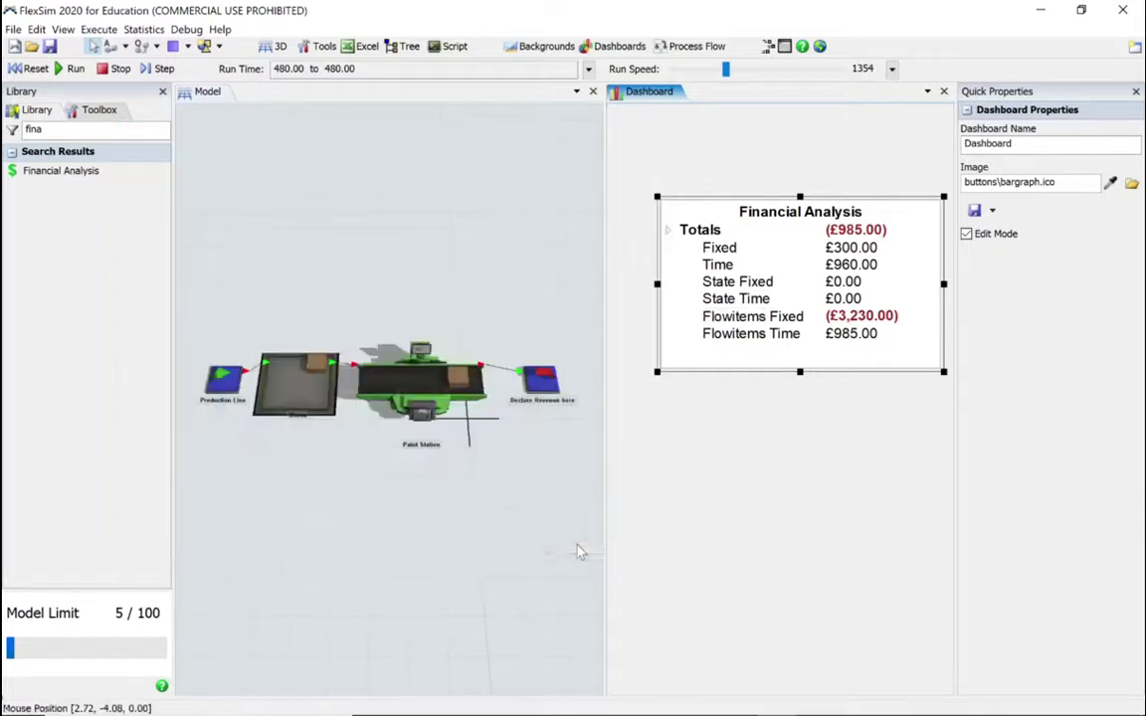
Reset the model, step it until the first car is in Paint Station, and inspect that car's Car Type label
{"action": "left_click", "coordinate": [30, 70]}
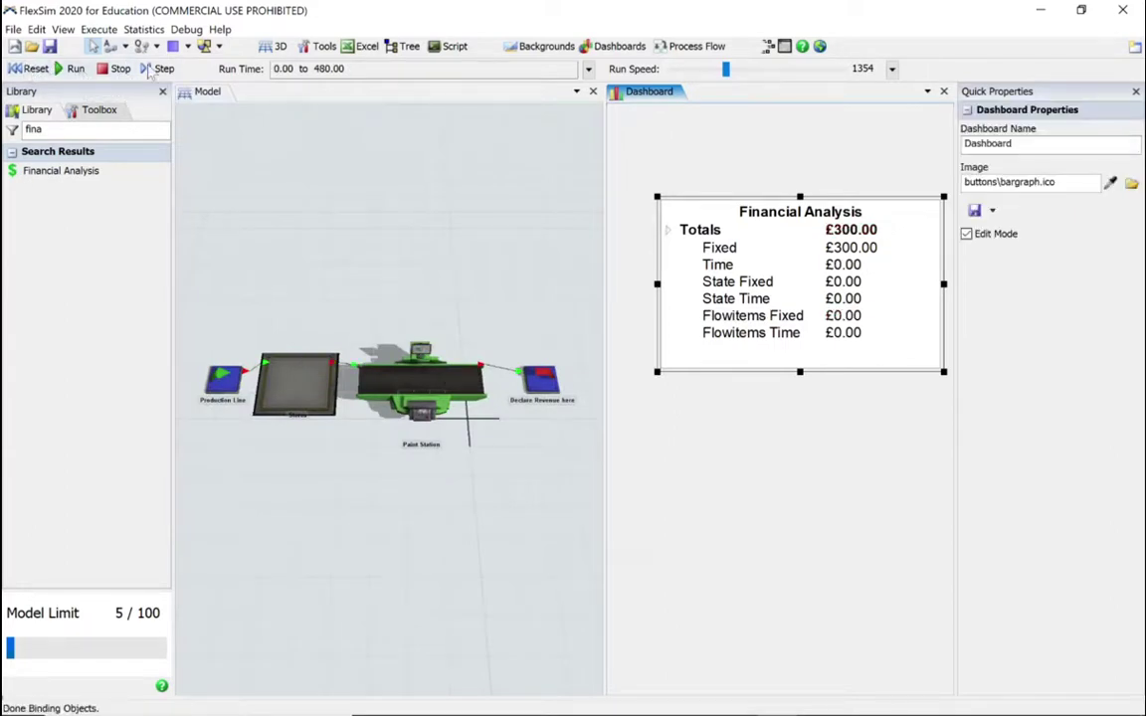
{"action": "left_click", "coordinate": [164, 70]}
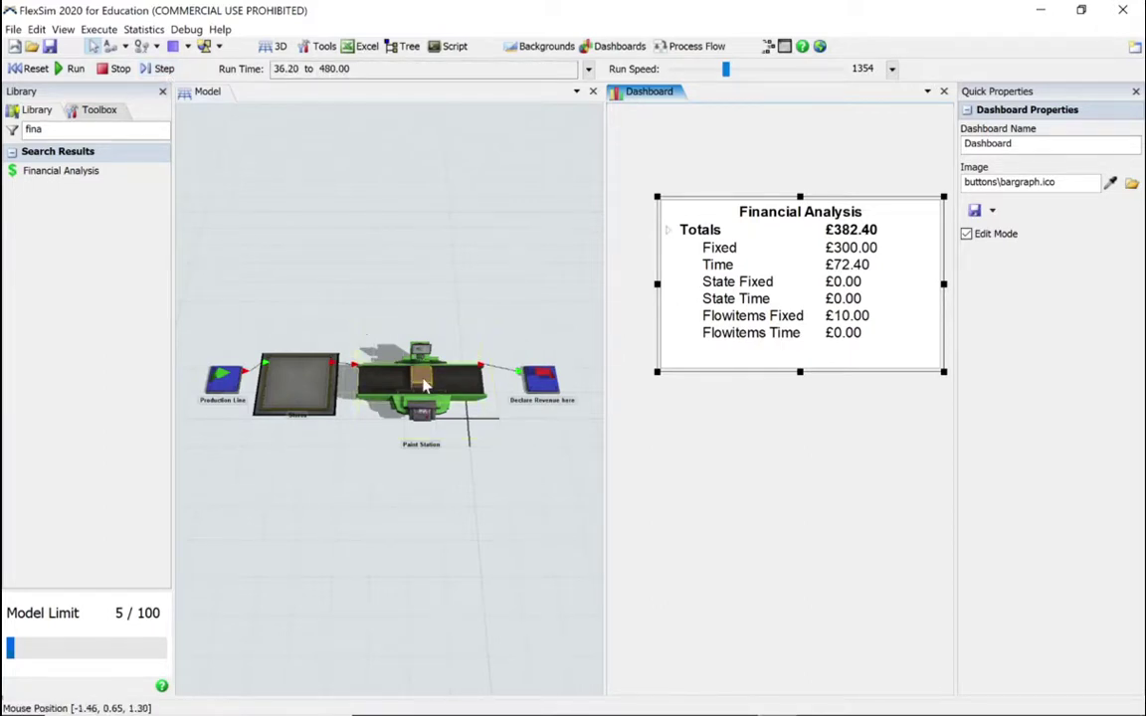
{"action": "left_click_drag", "start_coordinate": [738, 248], "coordinate": [880, 247]}
{"action": "left_click", "coordinate": [879, 246]}
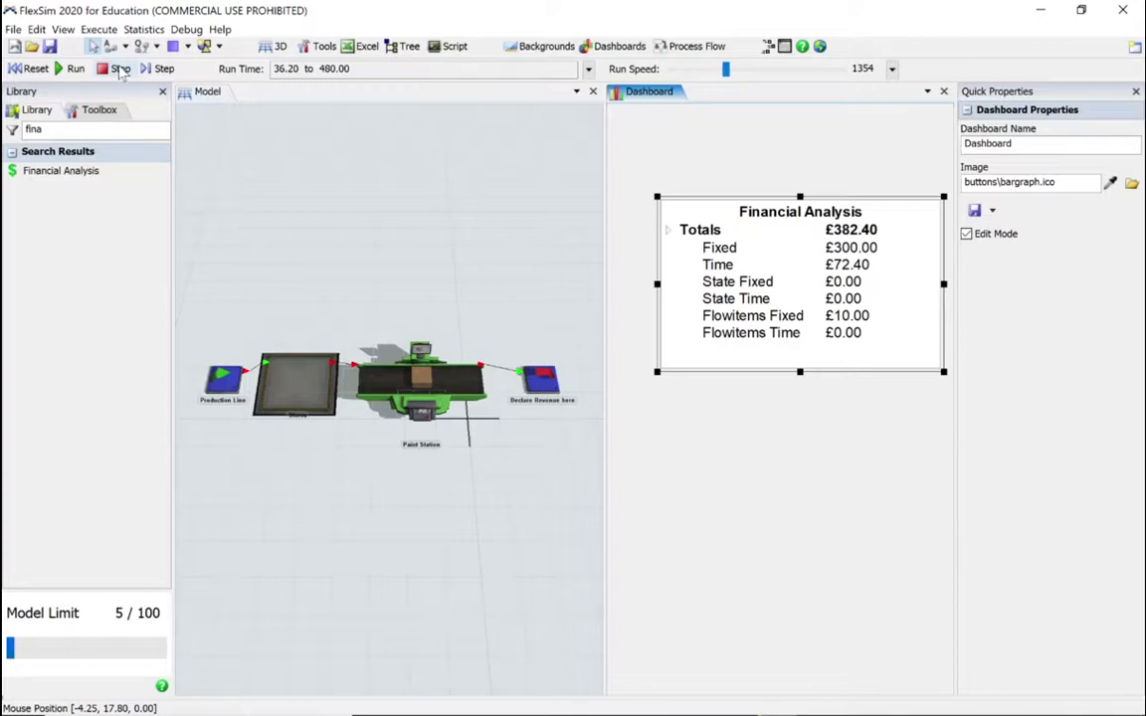
{"action": "left_click", "coordinate": [426, 384]}
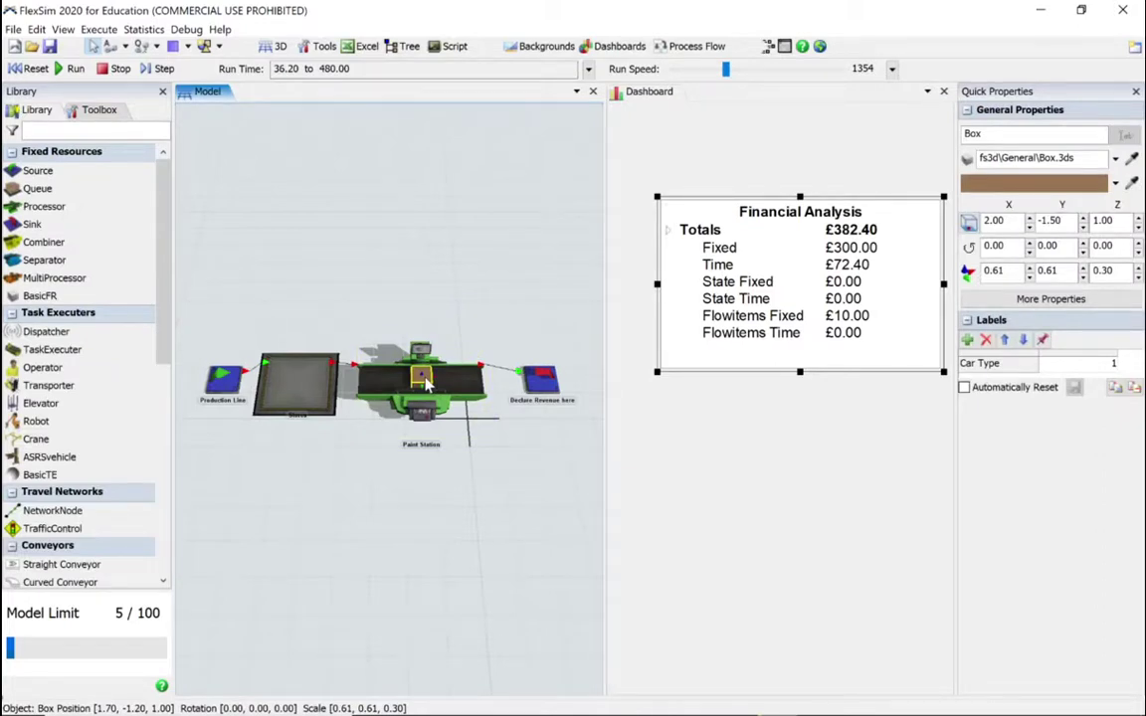
Check the Financial Analysis settings of Stores, Paint Station and Declare Revenue here against the first car's charges, and close the properties
{"action": "double_click", "coordinate": [766, 332]}
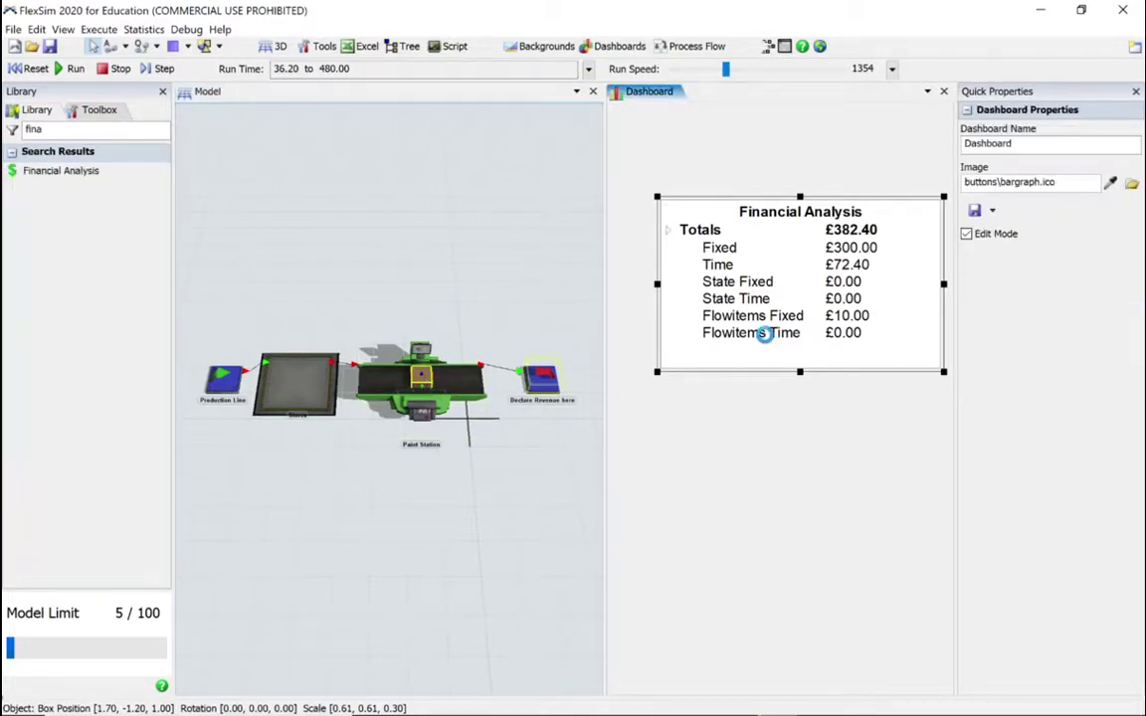
{"action": "left_click_drag", "start_coordinate": [808, 203], "coordinate": [537, 476]}
{"action": "left_click", "coordinate": [415, 524]}
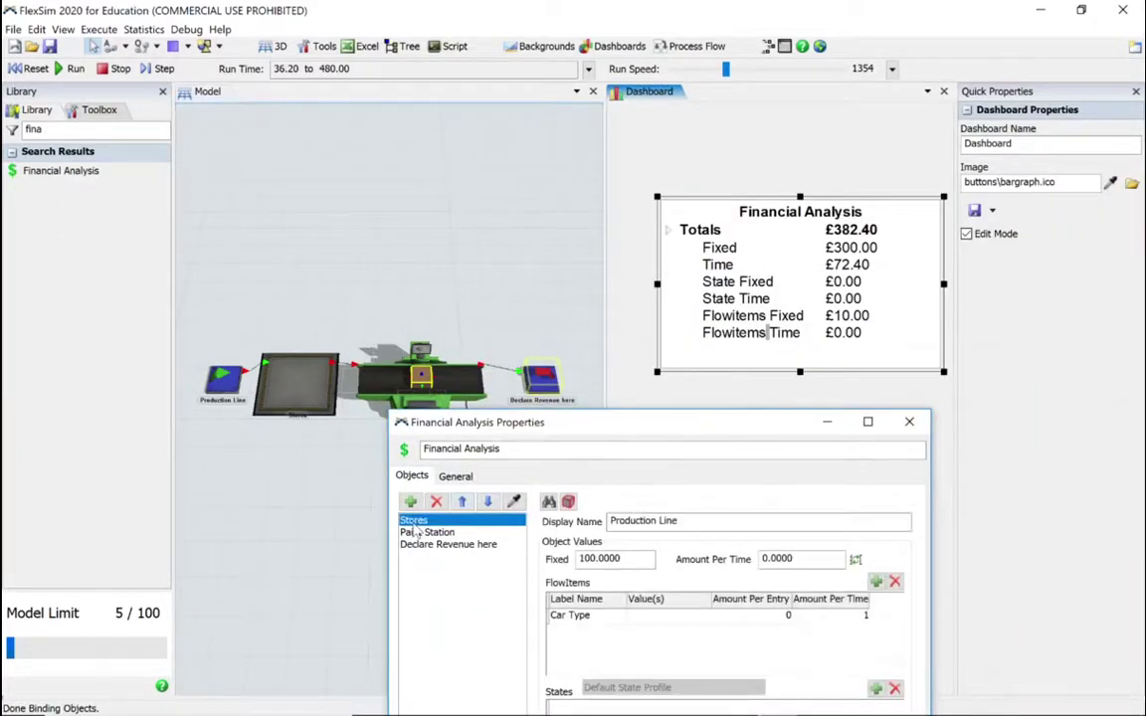
{"action": "left_click", "coordinate": [418, 532]}
{"action": "left_click", "coordinate": [424, 546]}
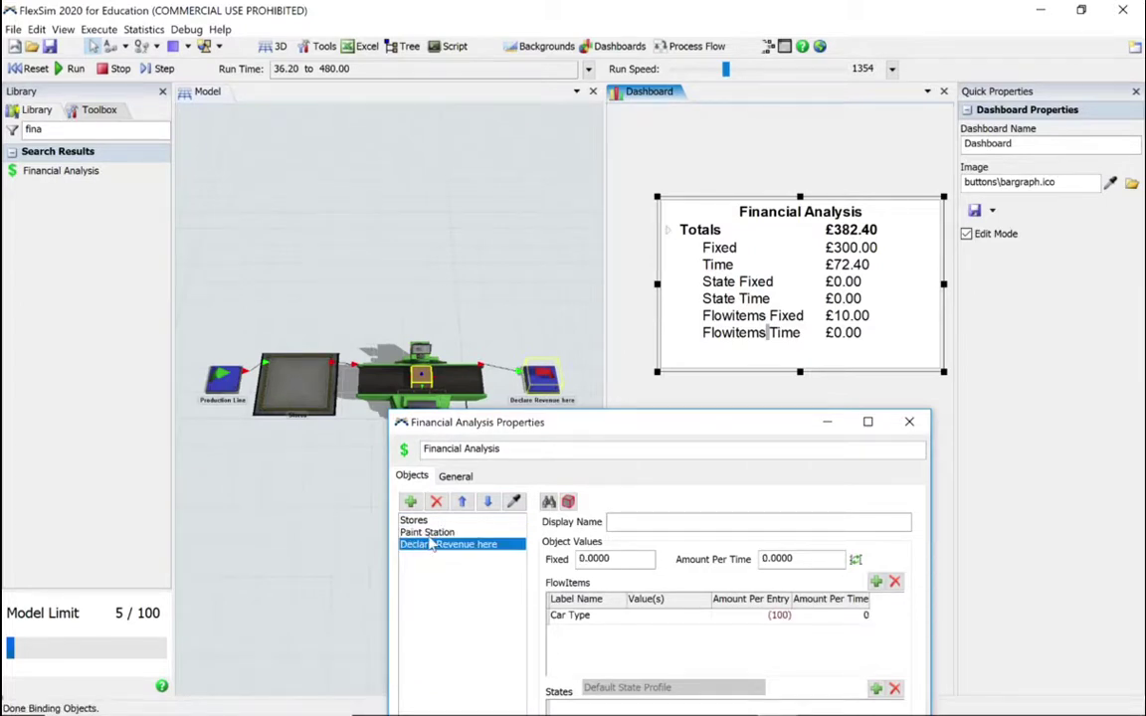
{"action": "left_click", "coordinate": [428, 535]}
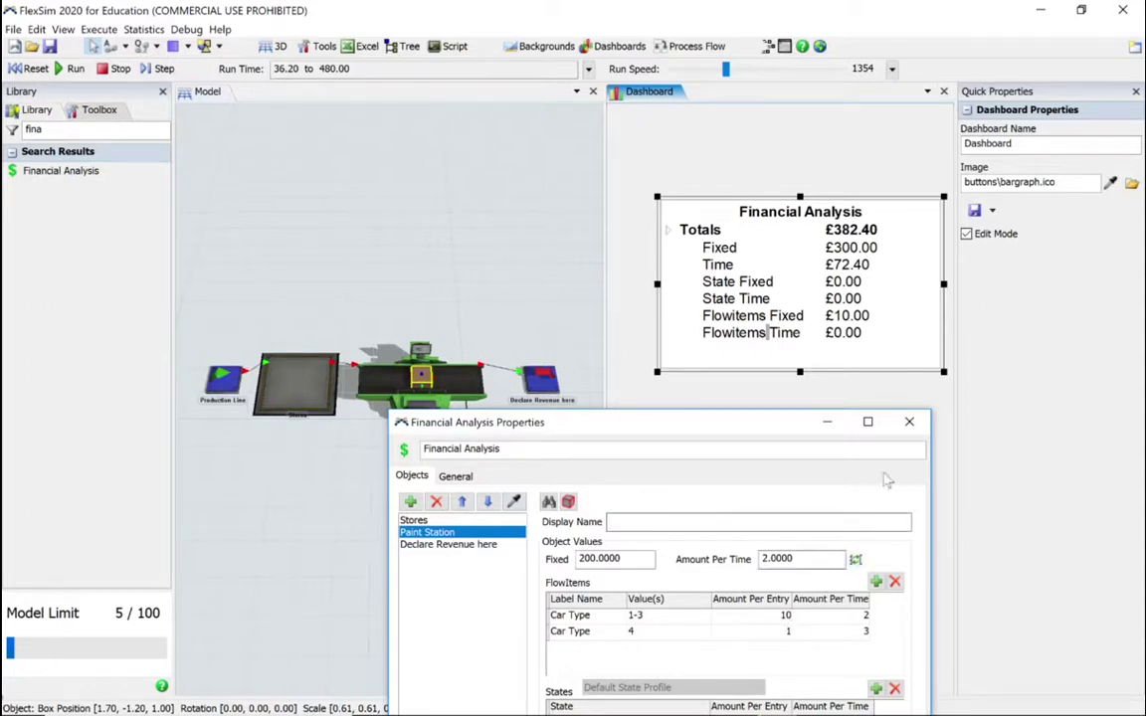
{"action": "left_click", "coordinate": [909, 423]}
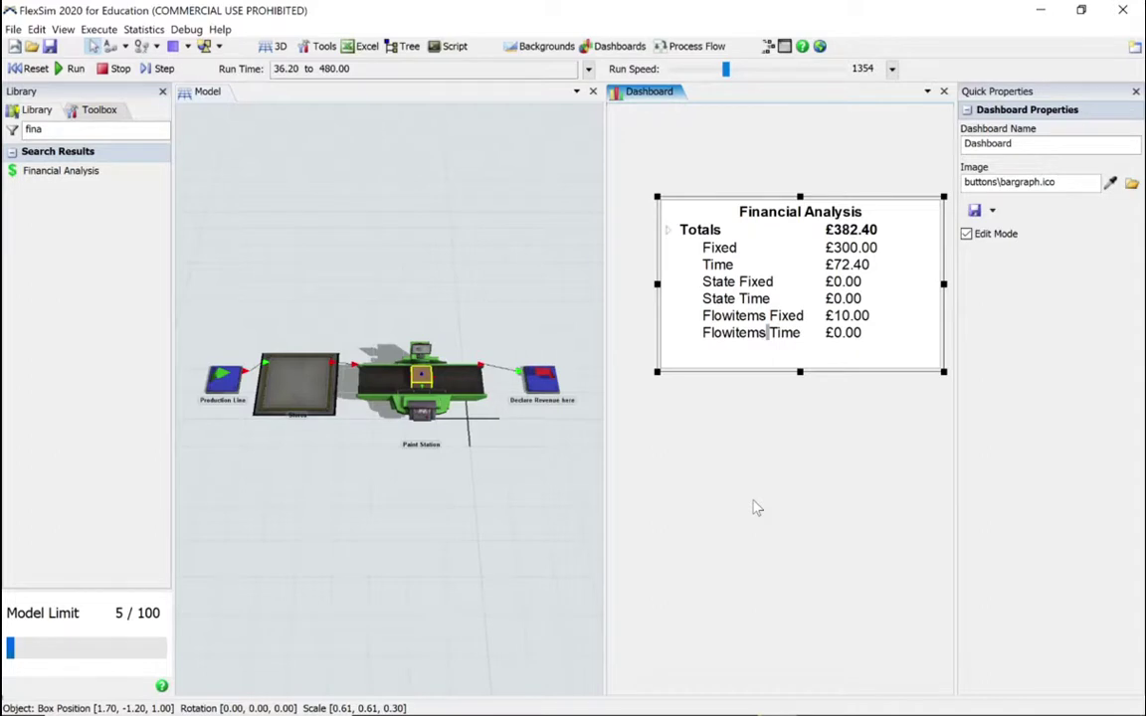
Step the simulation event by event through the next cars, following how the Financial Analysis totals change
{"action": "left_click", "coordinate": [161, 71]}
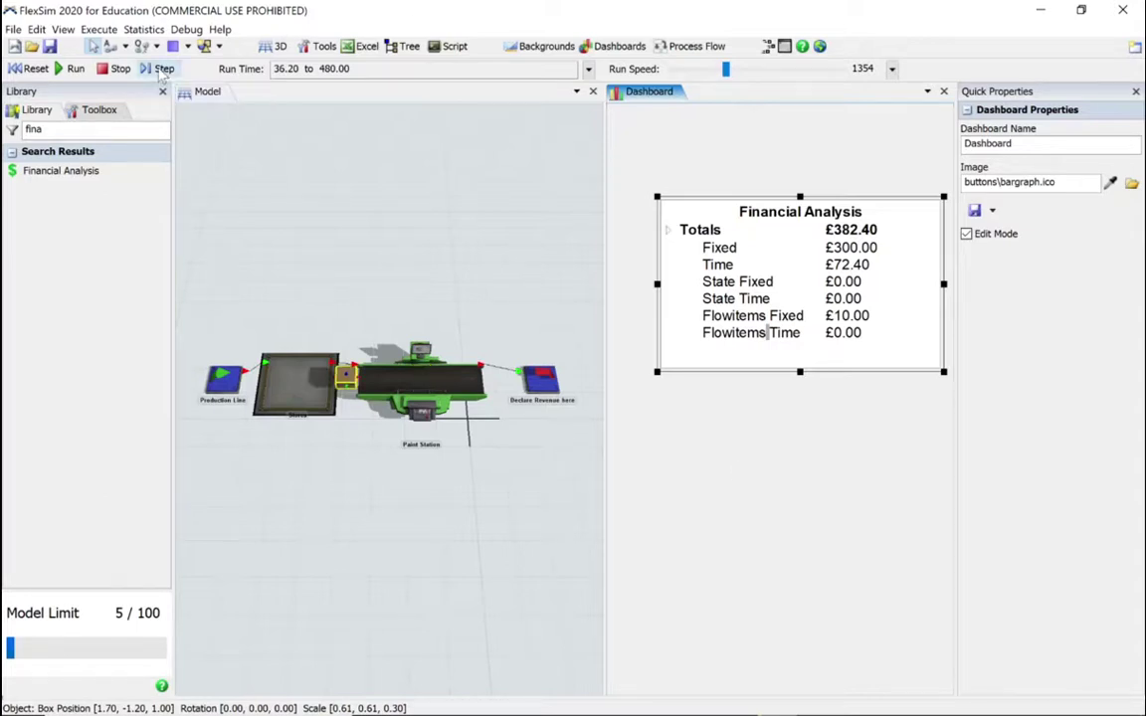
{"action": "left_click", "coordinate": [161, 71]}
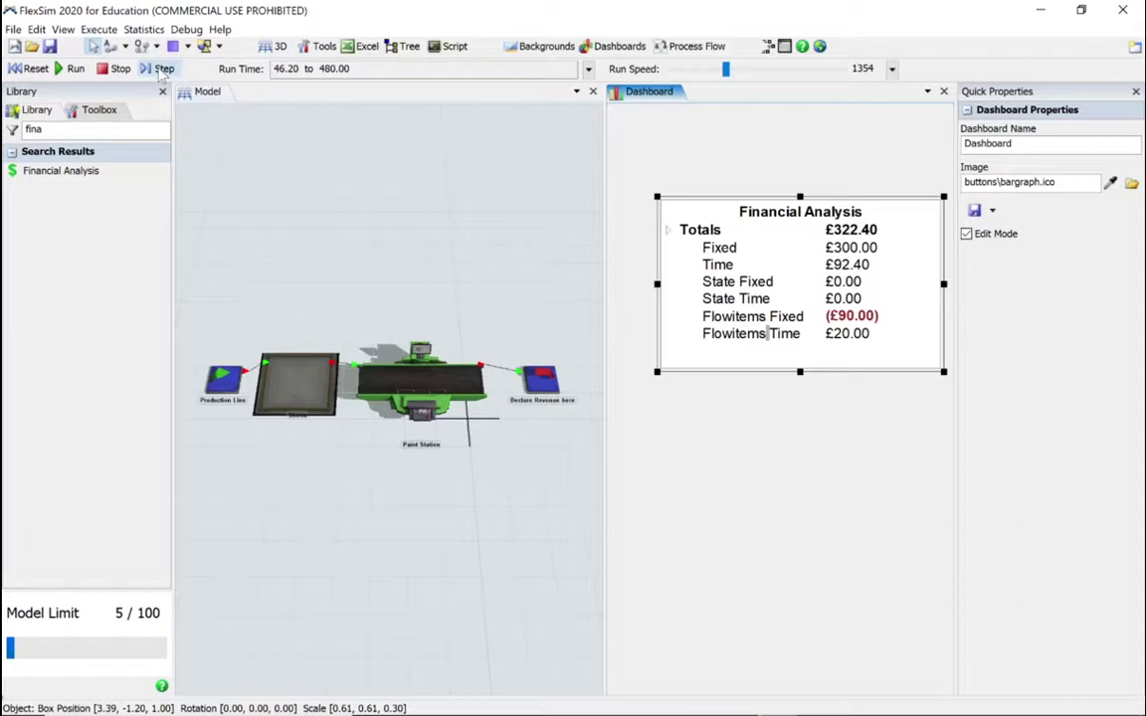
{"action": "left_click", "coordinate": [158, 72]}
{"action": "left_click", "coordinate": [158, 72]}
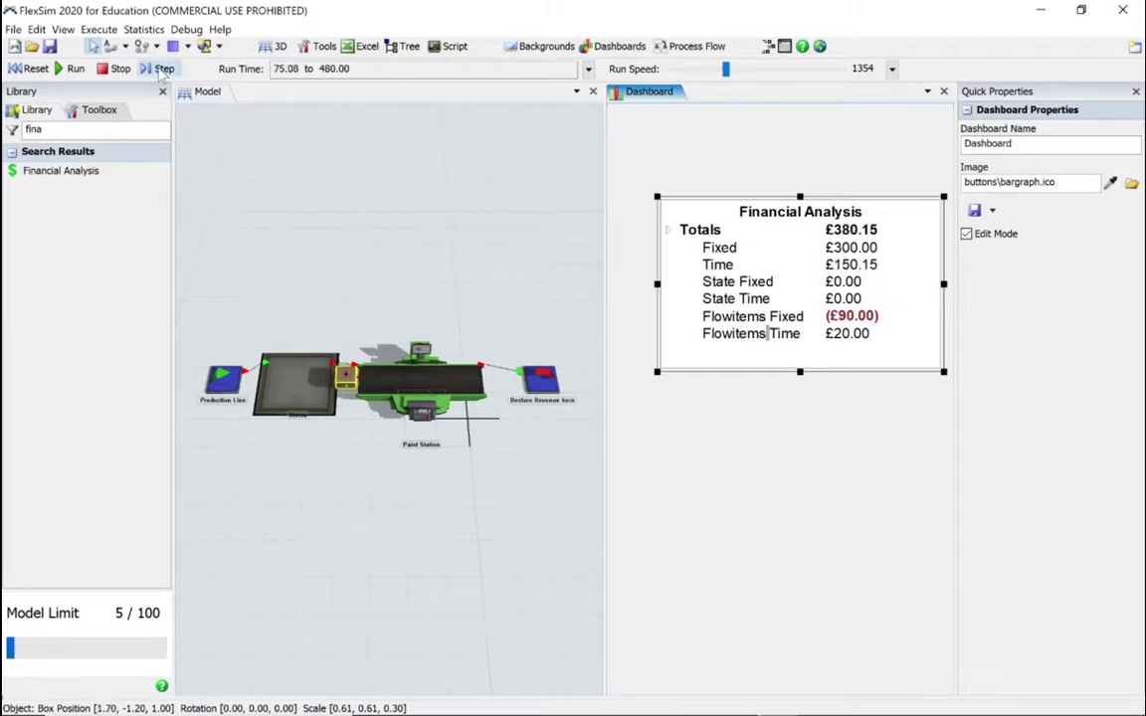
{"action": "left_click", "coordinate": [158, 71]}
{"action": "left_click", "coordinate": [158, 72]}
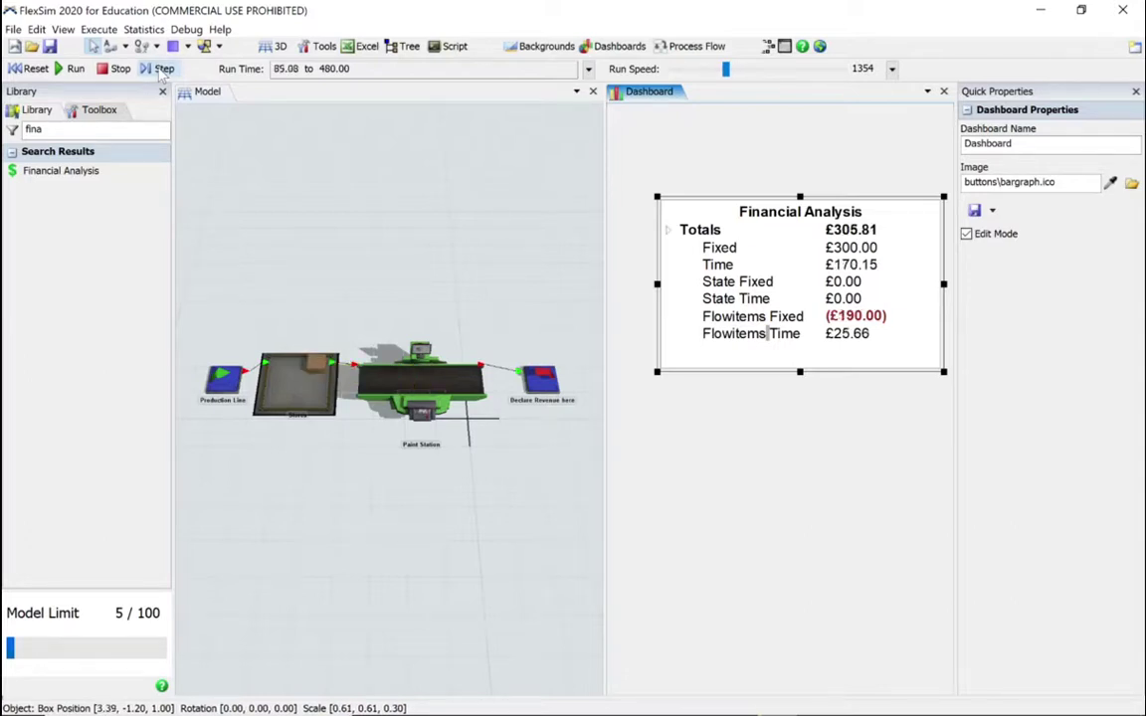
{"action": "left_click", "coordinate": [159, 72]}
{"action": "left_click", "coordinate": [160, 72]}
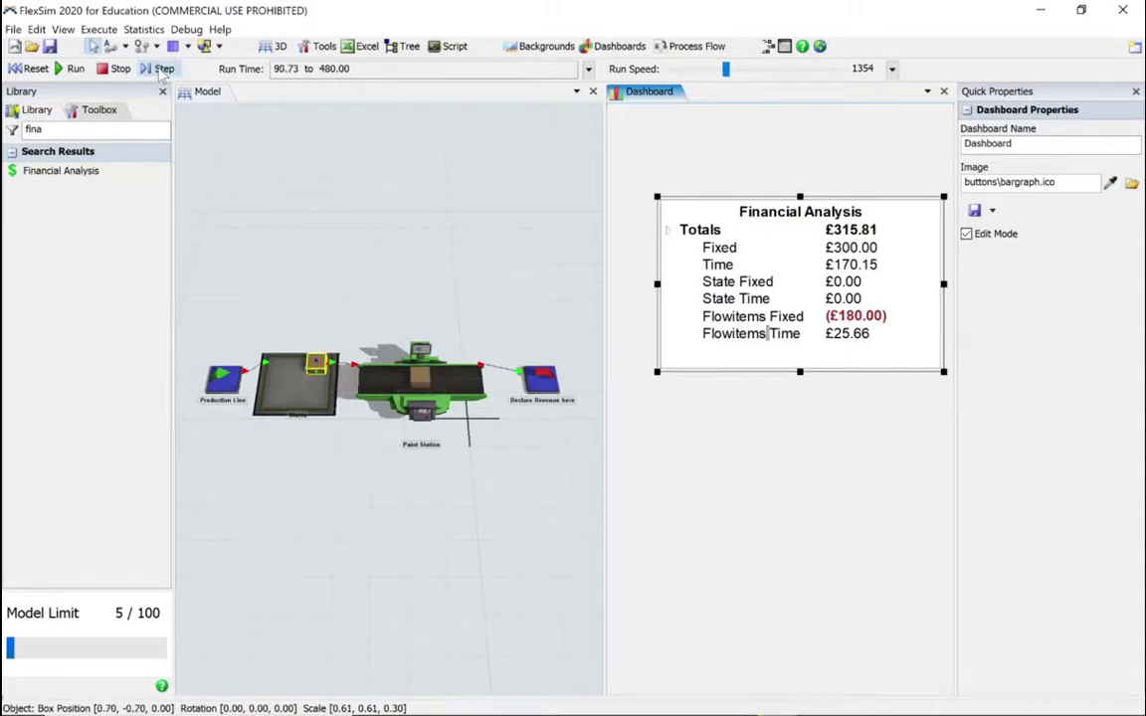
{"action": "left_click", "coordinate": [159, 72]}
{"action": "left_click", "coordinate": [159, 72]}
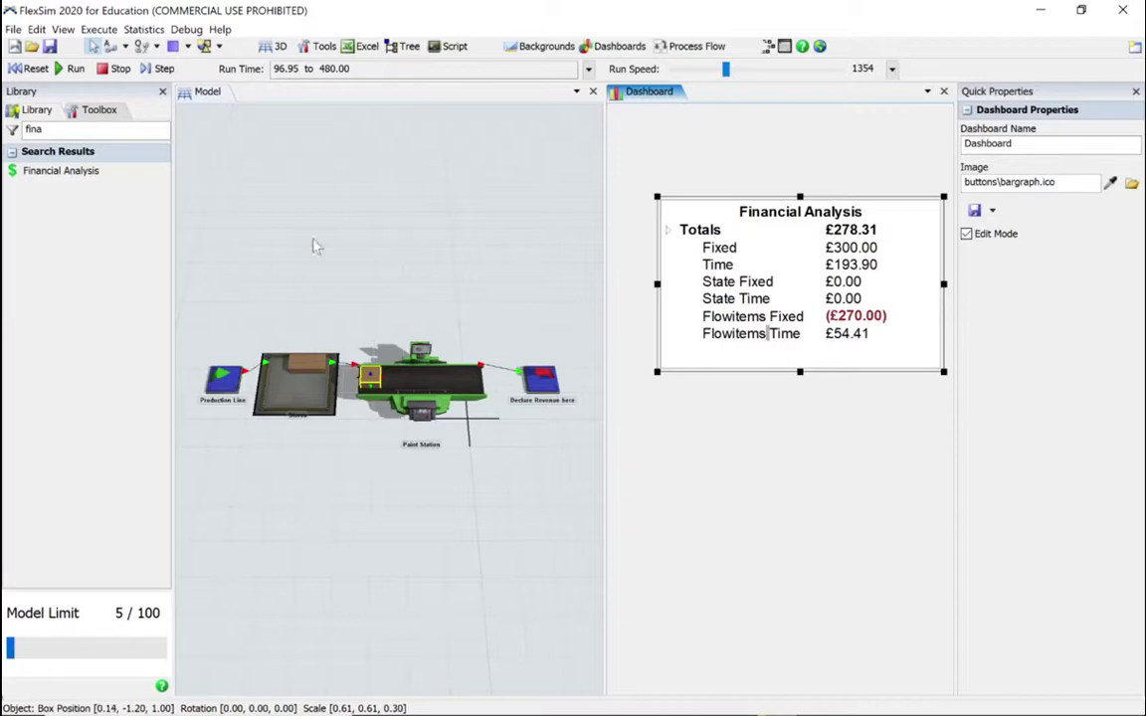
Run the simulation to its 480-minute stop time at a run speed of about 6485, and inspect Declare Revenue here's throughput
{"action": "left_click", "coordinate": [74, 69]}
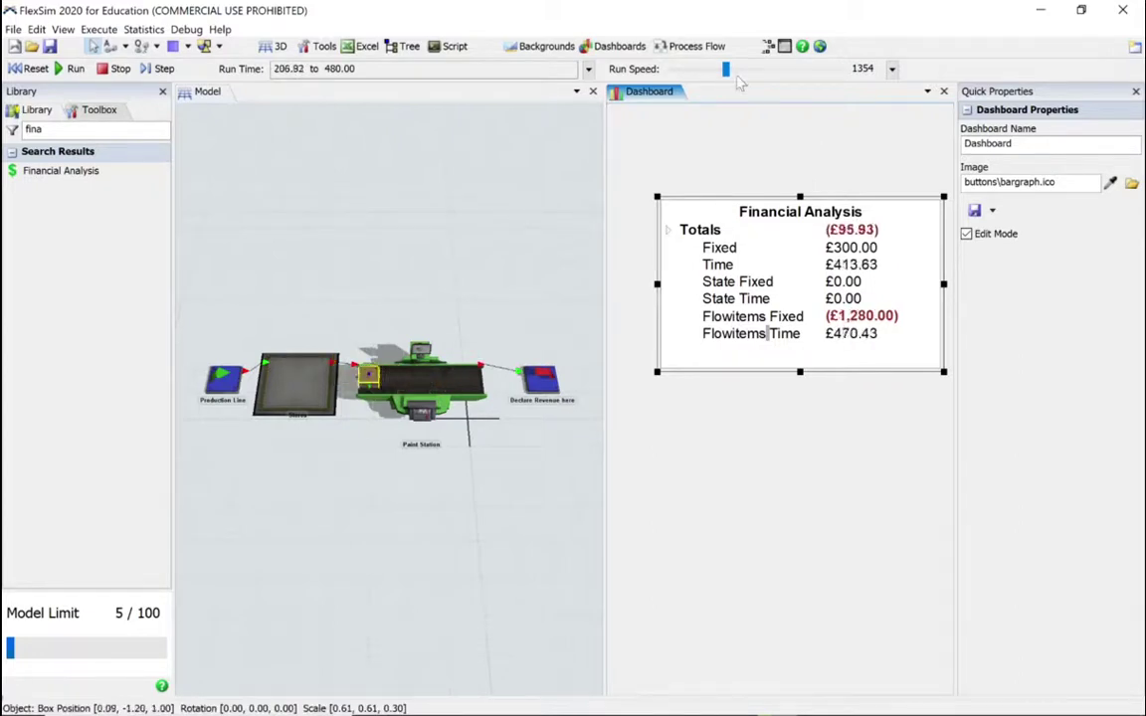
{"action": "left_click_drag", "start_coordinate": [725, 69], "coordinate": [750, 74]}
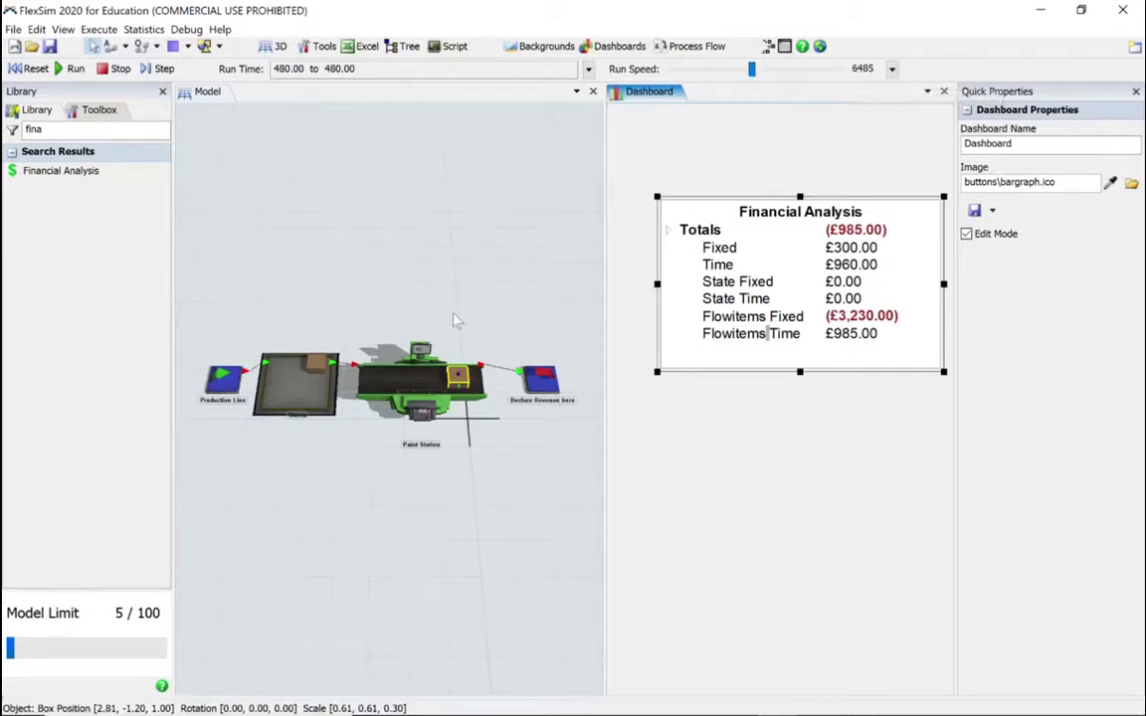
{"action": "left_click", "coordinate": [540, 382]}
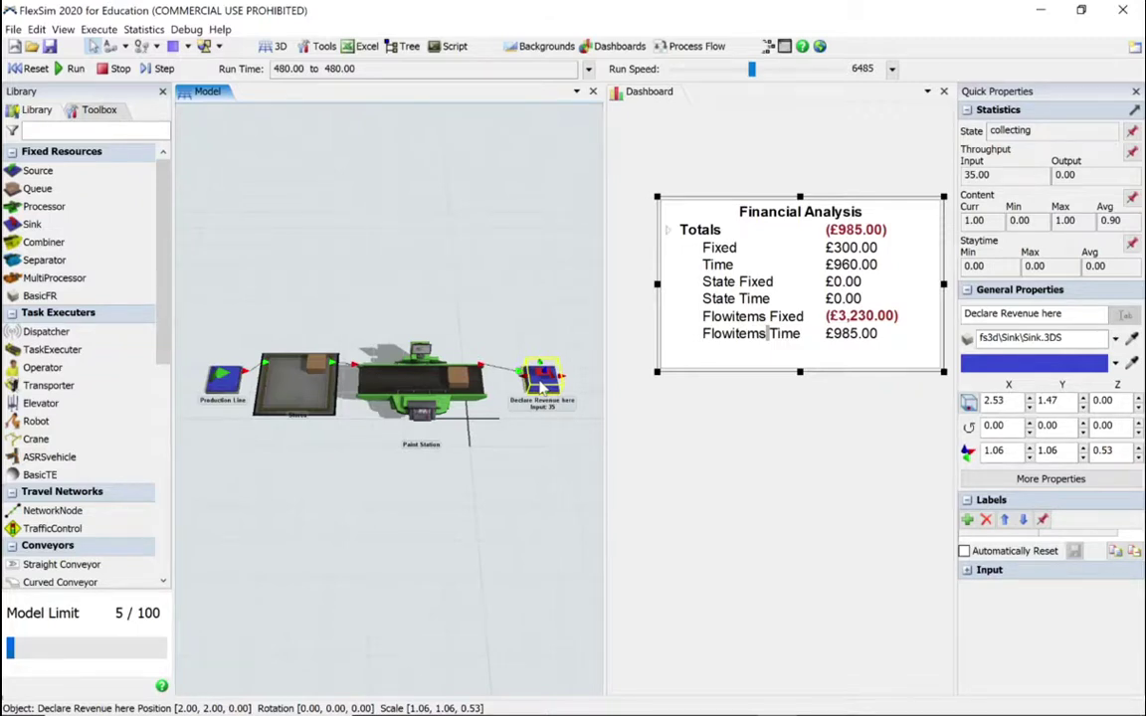
{"action": "key", "text": "super+Tab"}
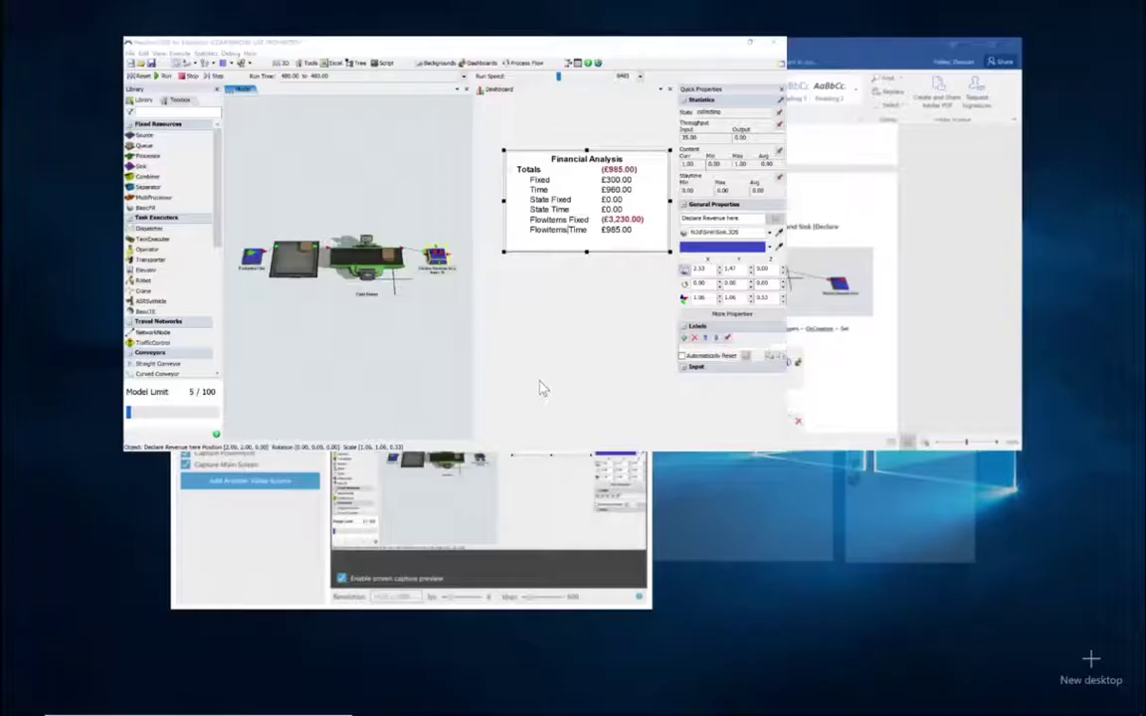
{"action": "left_click", "coordinate": [376, 465]}
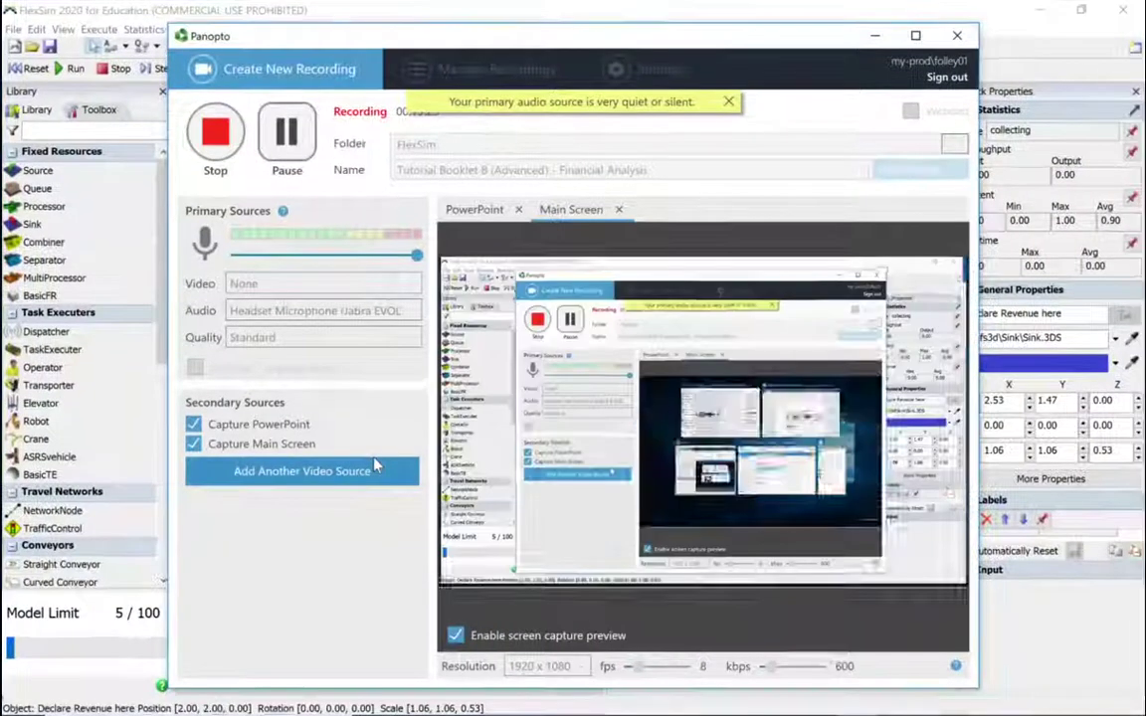